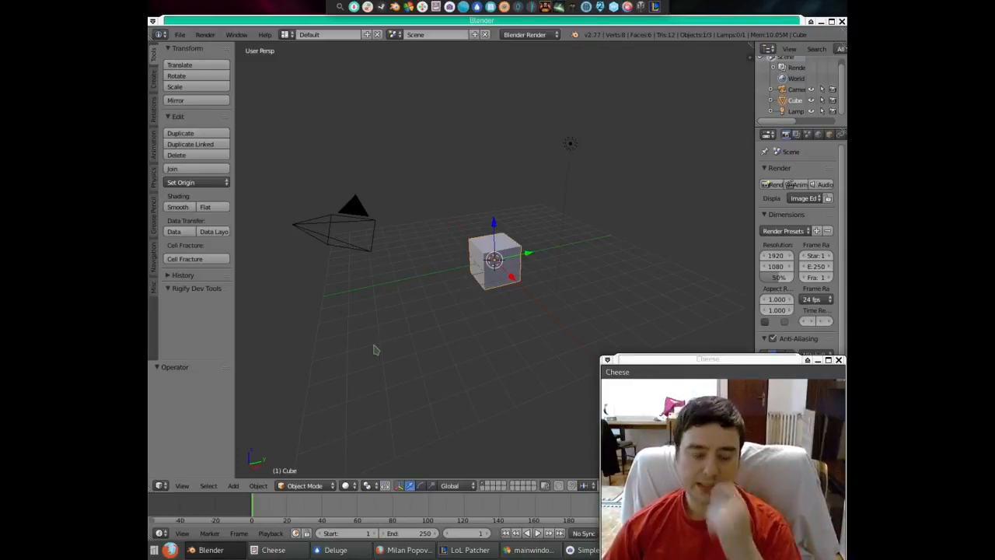
- Delete all objects in the default scene and switch the render engine to Blender Game
{"action": "key", "text": "a"}
{"action": "key", "text": "a"}
{"action": "key", "text": "x"}
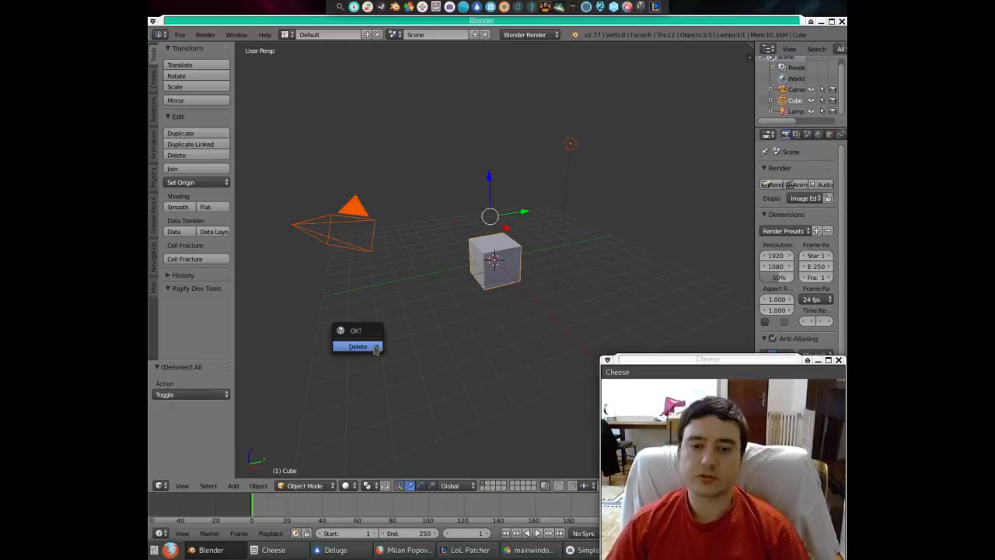
{"action": "left_click", "coordinate": [373, 347]}
{"action": "left_click", "coordinate": [528, 34]}
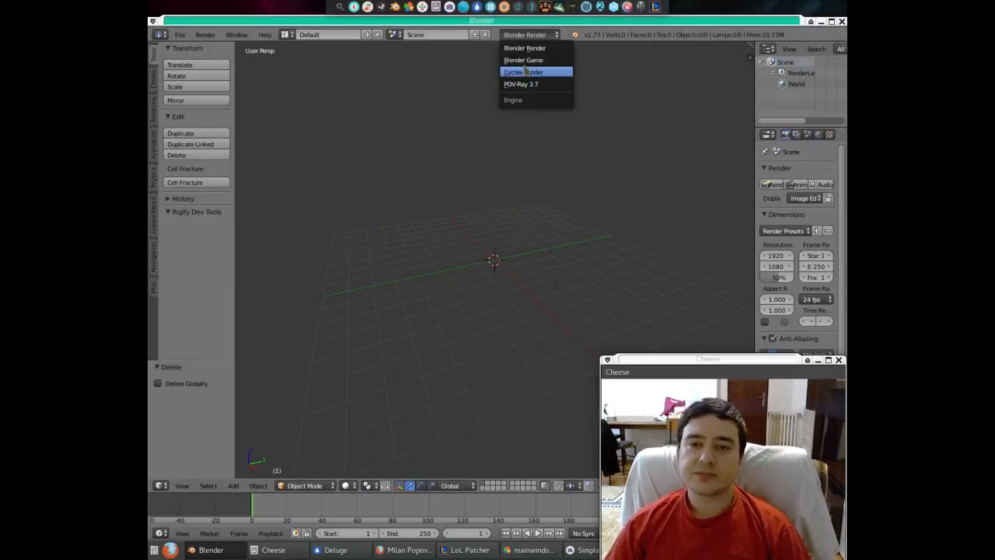
{"action": "left_click", "coordinate": [529, 57]}
- Add a plane mesh and scale it up about 12.1 times in Edit Mode as the ground
{"action": "key", "text": "space"}
{"action": "mouse_move", "coordinate": [466, 261]}
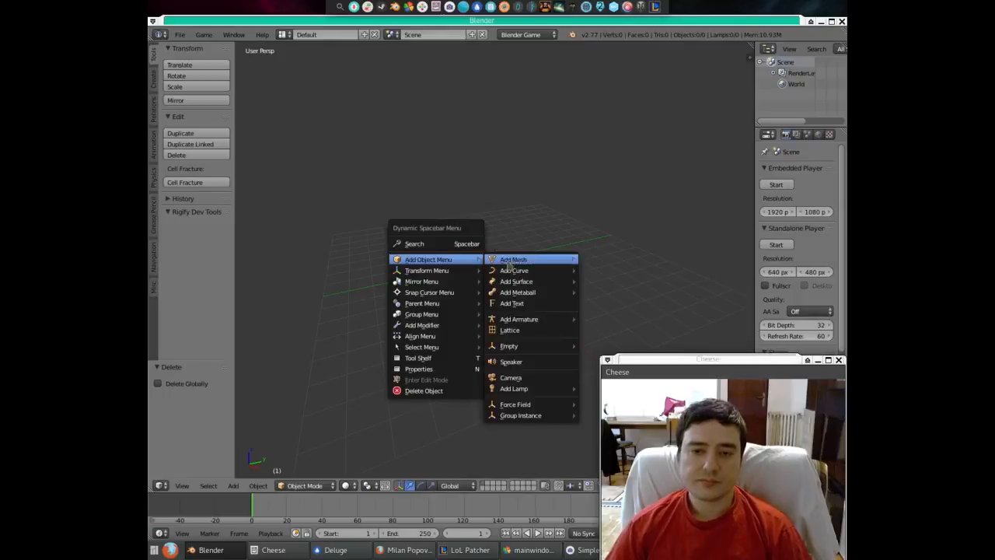
{"action": "mouse_move", "coordinate": [522, 261]}
{"action": "left_click", "coordinate": [599, 259]}
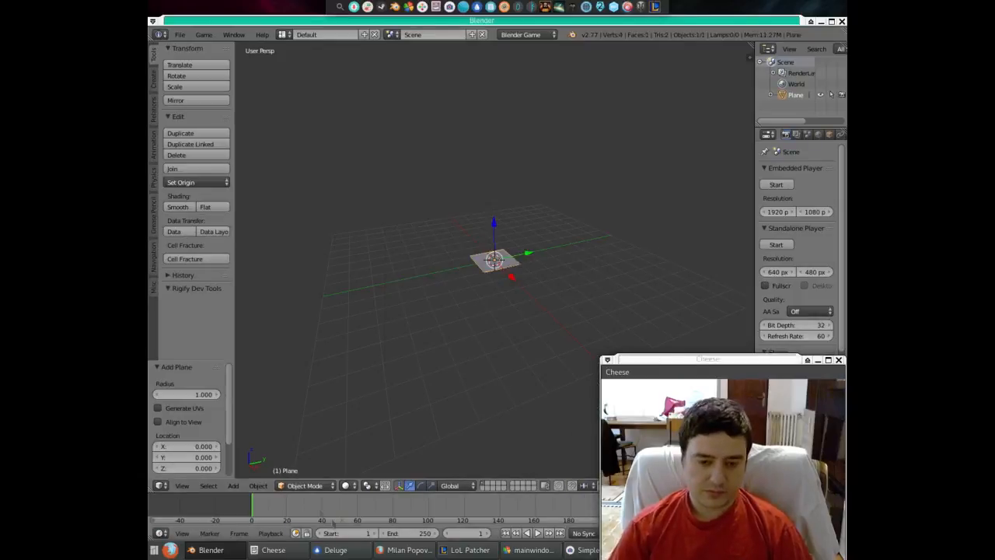
{"action": "left_click", "coordinate": [307, 485]}
{"action": "left_click", "coordinate": [304, 461]}
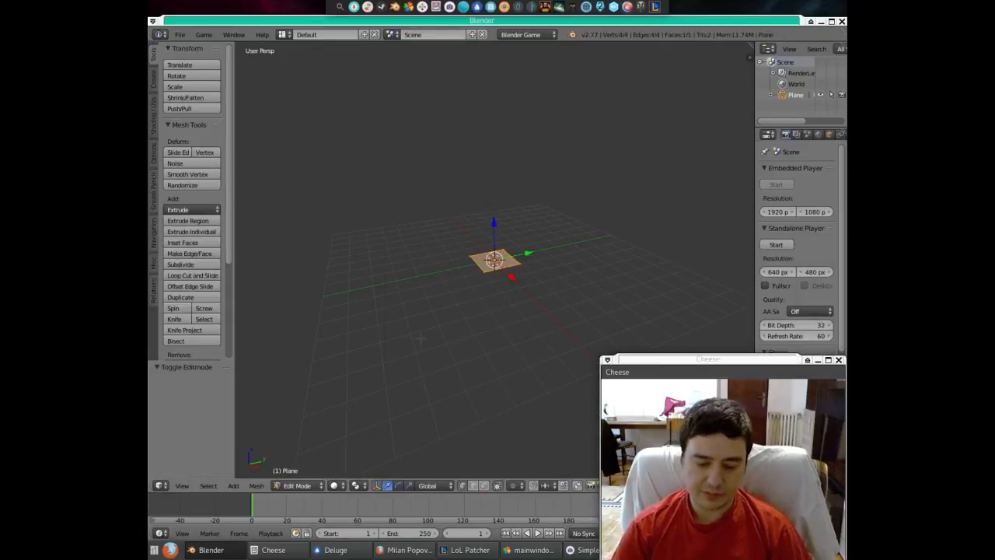
{"action": "key", "text": "s"}
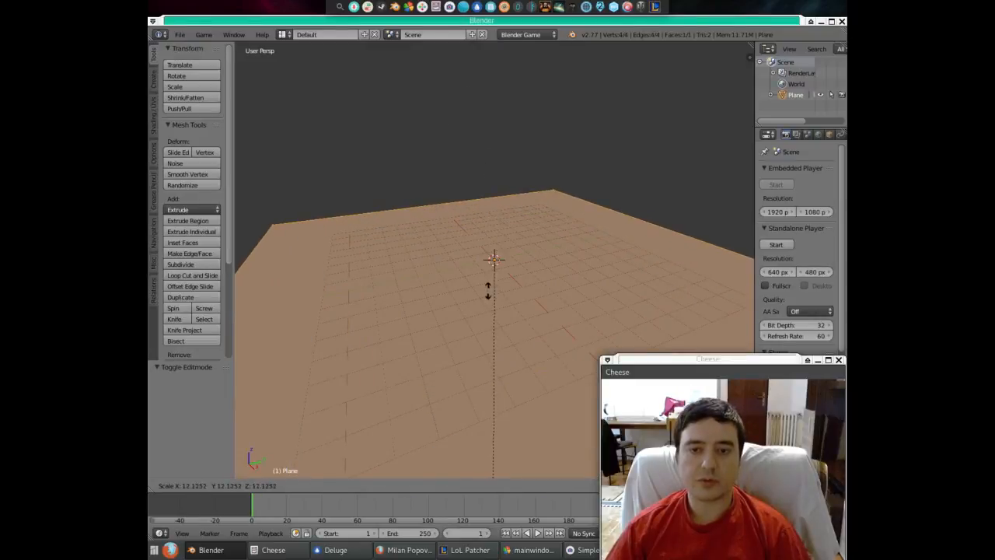
{"action": "left_click", "coordinate": [489, 290]}
{"action": "key", "text": "space"}
{"action": "mouse_move", "coordinate": [467, 308]}
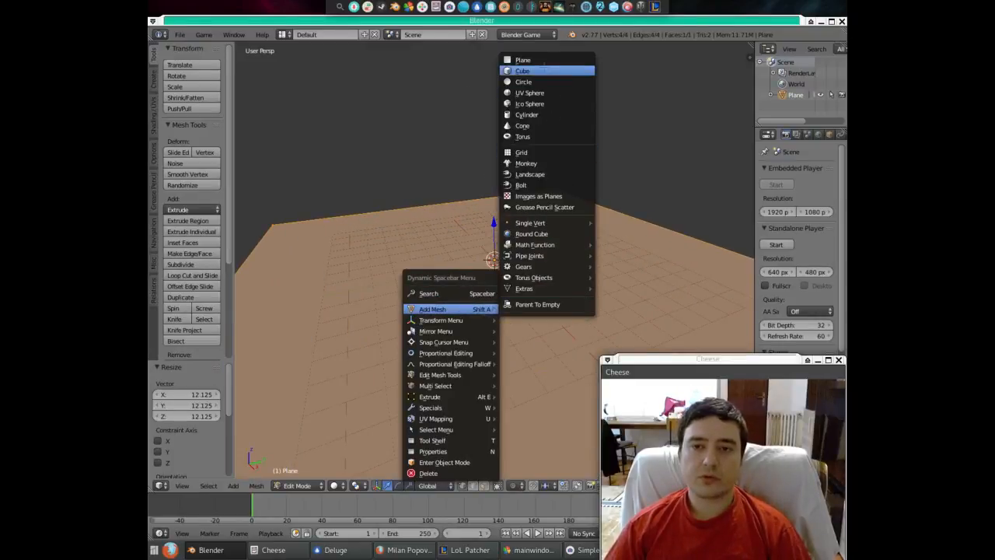
{"action": "left_click", "coordinate": [523, 70]}
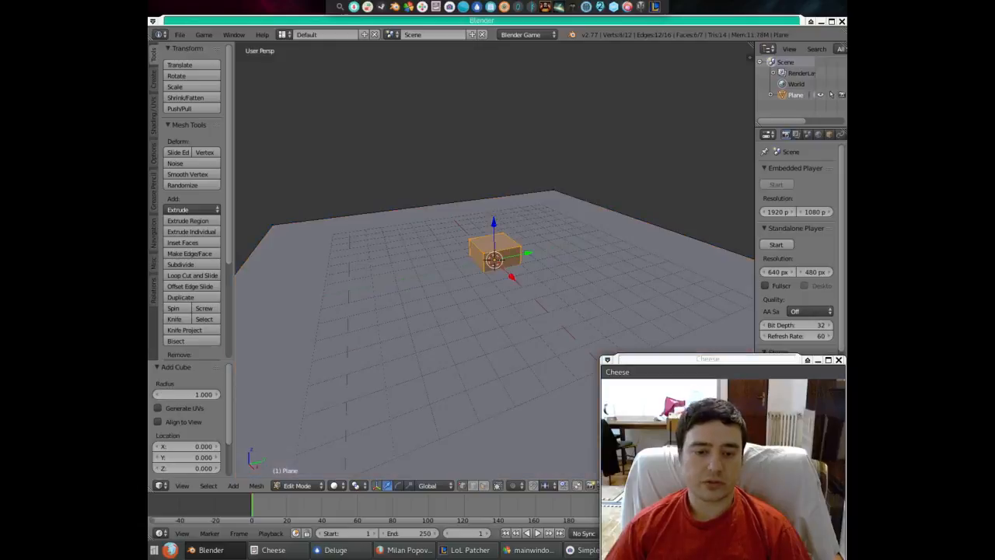
{"action": "key", "text": "ctrl+z"}
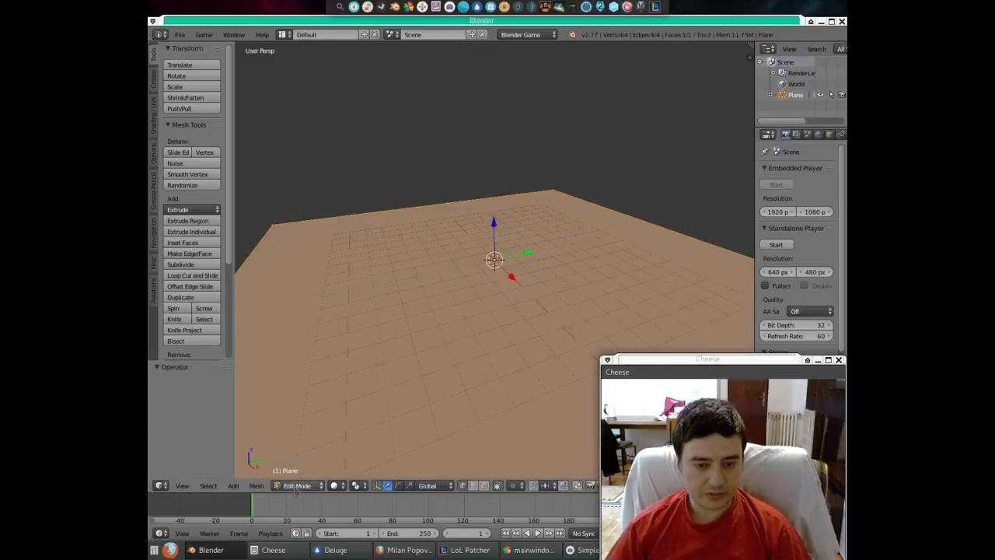
- In Object Mode, add a cube, move it about -4.1 units along Y and raise it onto the ground plane
{"action": "left_click", "coordinate": [296, 485]}
{"action": "left_click", "coordinate": [298, 472]}
{"action": "key", "text": "space"}
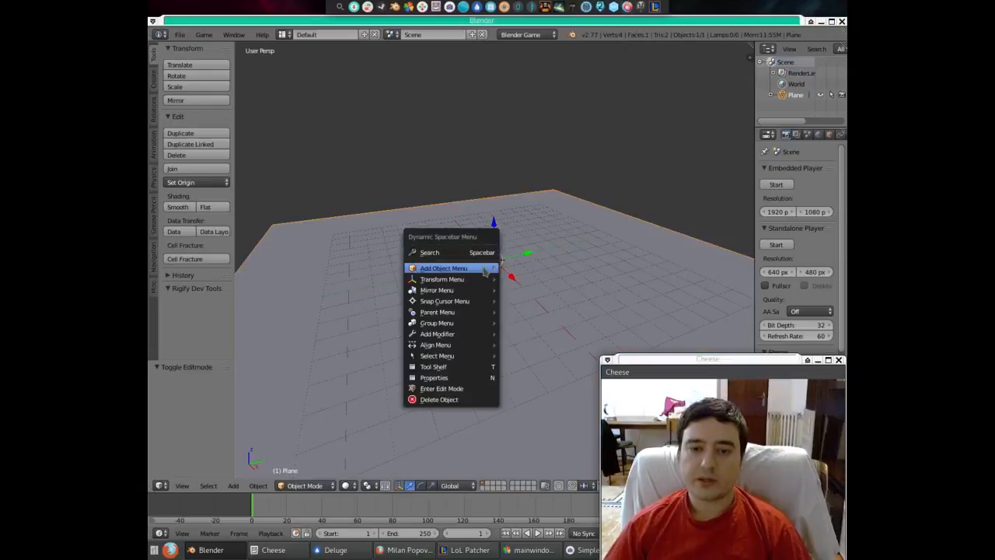
{"action": "mouse_move", "coordinate": [490, 271]}
{"action": "mouse_move", "coordinate": [543, 272]}
{"action": "left_click", "coordinate": [618, 279]}
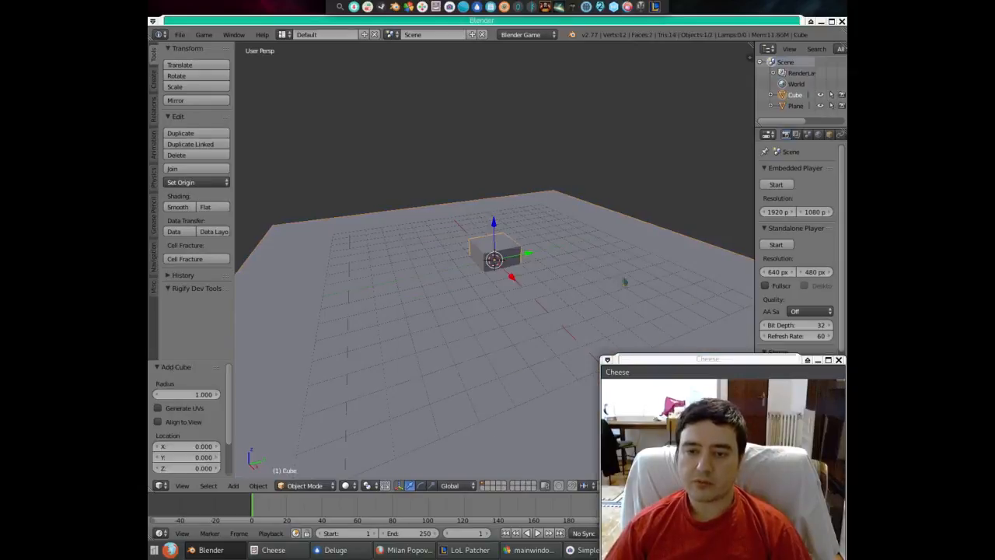
{"action": "left_click_drag", "start_coordinate": [529, 254], "coordinate": [449, 274]}
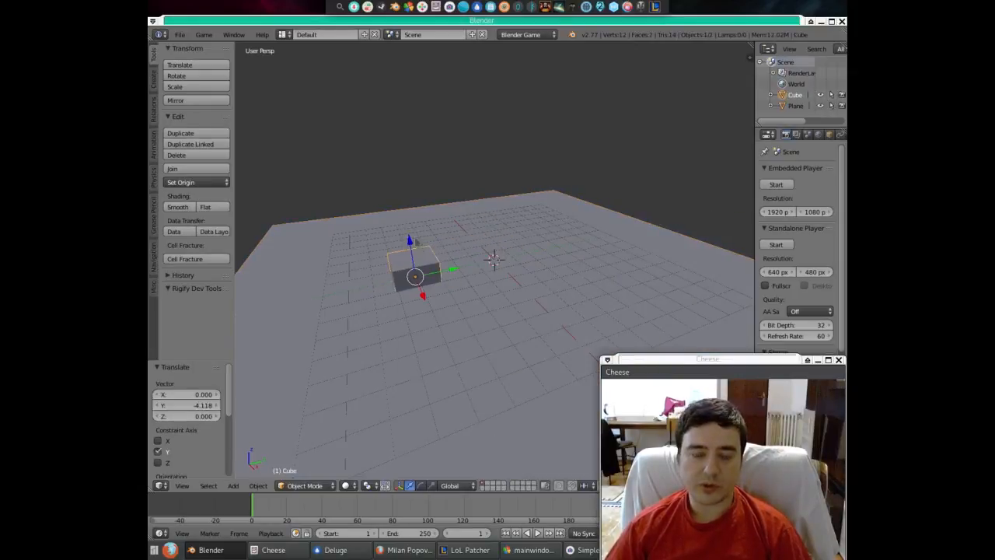
{"action": "mouse_move", "coordinate": [411, 240]}
{"action": "left_mouse_down"}
{"action": "mouse_move", "coordinate": [405, 207]}
{"action": "mouse_move", "coordinate": [414, 222]}
{"action": "left_mouse_up"}
- Add a second cube at the scene centre and raise it about 1.57 units along Z
{"action": "middle_click_drag", "start_coordinate": [529, 246], "coordinate": [498, 283]}
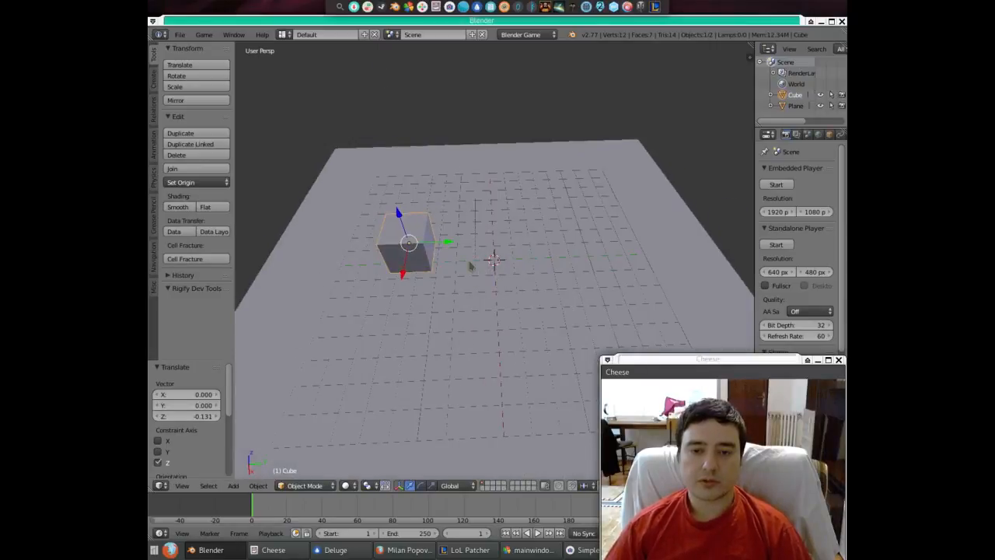
{"action": "key", "text": "space"}
{"action": "mouse_move", "coordinate": [471, 265]}
{"action": "mouse_move", "coordinate": [522, 266]}
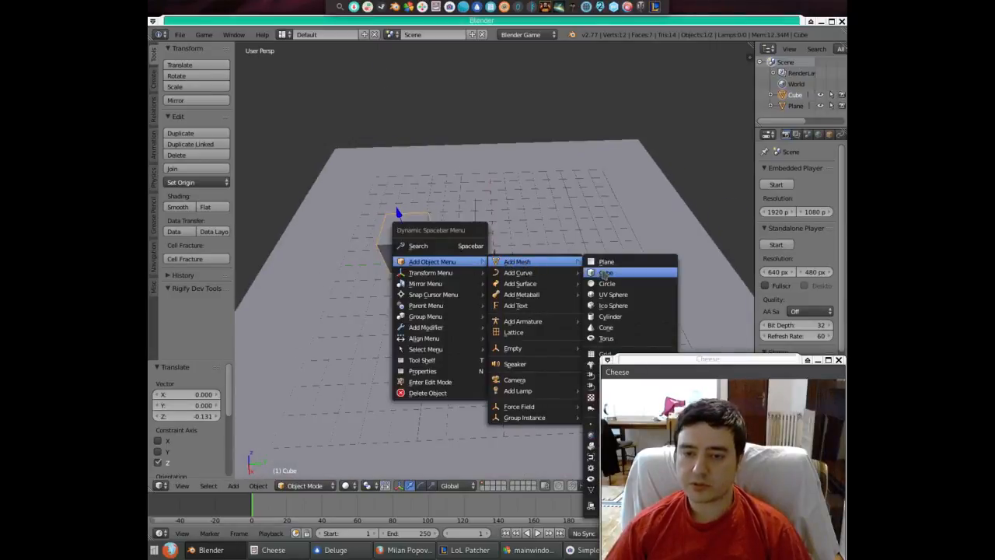
{"action": "left_click", "coordinate": [603, 272]}
{"action": "key", "text": "g"}
{"action": "key", "text": "z"}
{"action": "left_click", "coordinate": [483, 233]}
- Add a third cube, raise it about 1.35 units and move it about 2.97 units along Y beside the second cube
{"action": "key", "text": "space"}
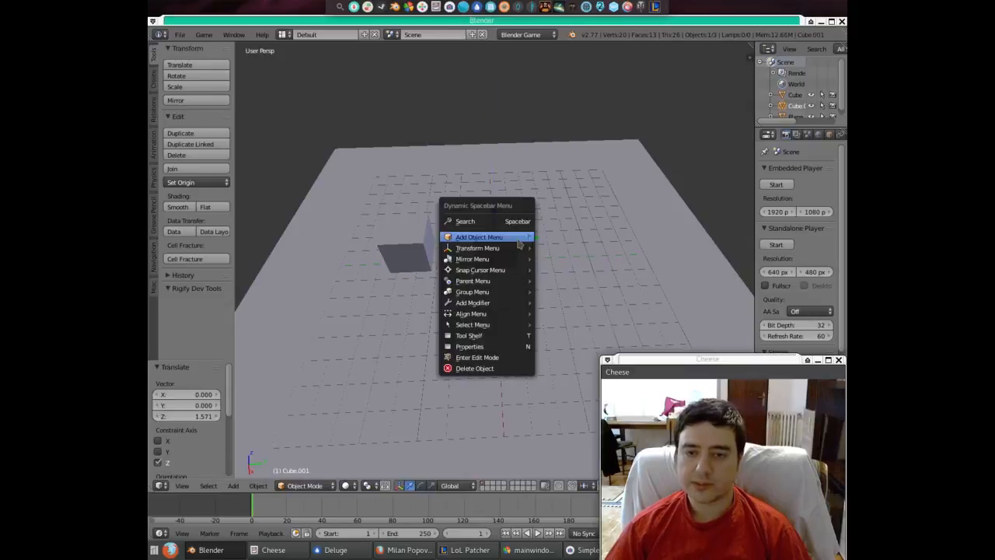
{"action": "mouse_move", "coordinate": [478, 237]}
{"action": "mouse_move", "coordinate": [565, 248]}
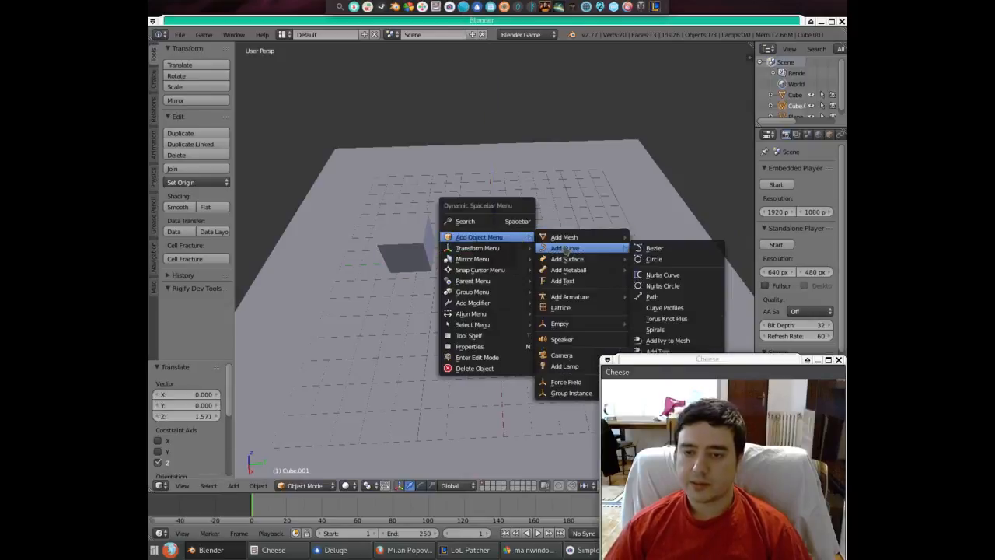
{"action": "left_click", "coordinate": [655, 248]}
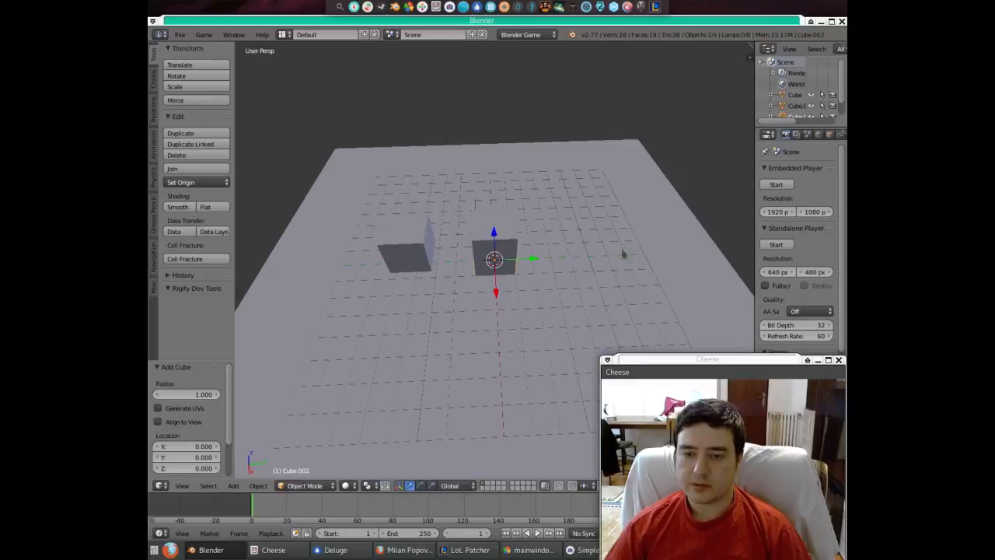
{"action": "key", "text": "g"}
{"action": "key", "text": "z"}
{"action": "left_click", "coordinate": [504, 224]}
{"action": "key", "text": "shift+d"}
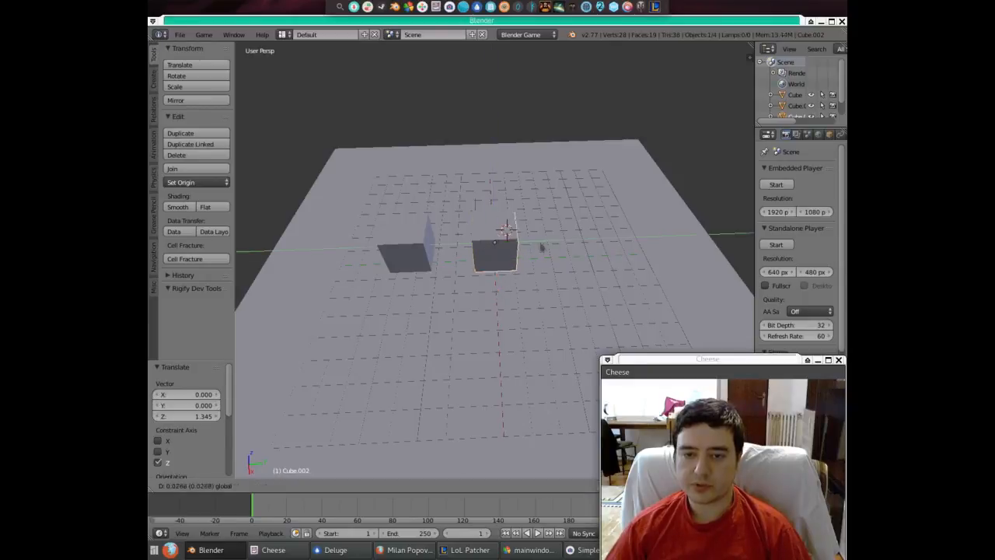
{"action": "key", "text": "y"}
{"action": "left_click", "coordinate": [595, 239]}
- Add a fourth cube, place it along Y at the end of the row and lower it about 1.11 units
{"action": "key", "text": "space"}
{"action": "mouse_move", "coordinate": [575, 235]}
{"action": "mouse_move", "coordinate": [622, 236]}
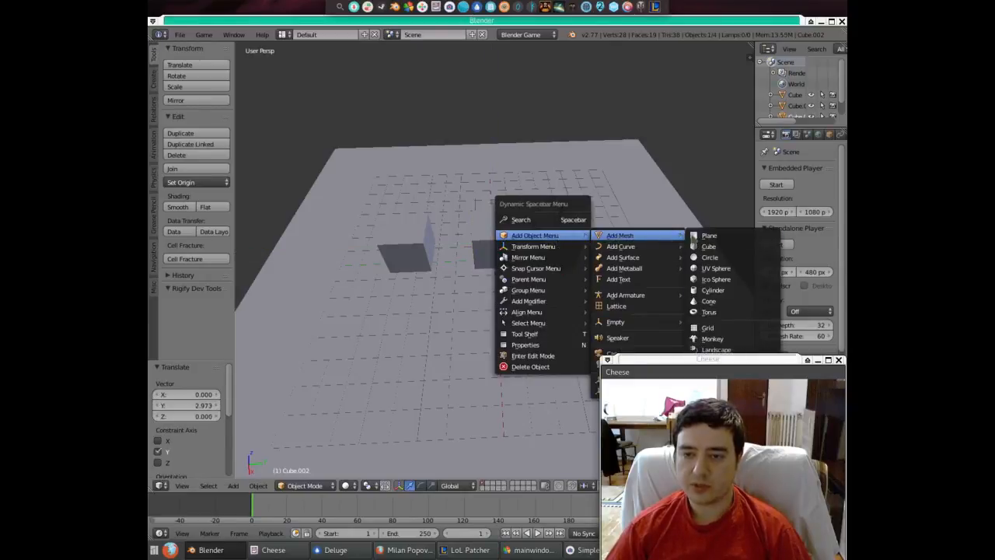
{"action": "left_click", "coordinate": [711, 250]}
{"action": "left_click_drag", "start_coordinate": [540, 228], "coordinate": [619, 223], "text": "ctrl"}
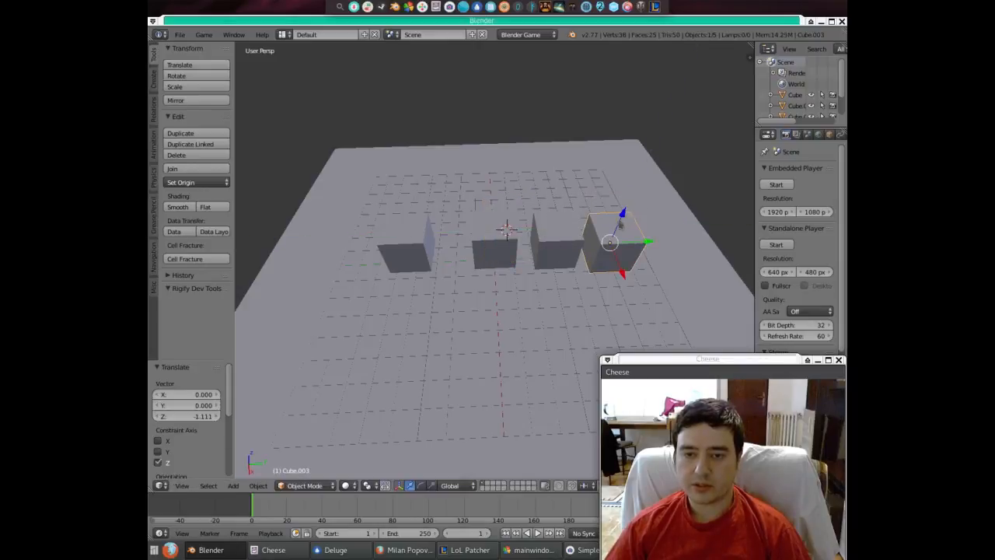
- Select each of the four cubes in turn, ending with the last one in the row
{"action": "middle_click_drag", "start_coordinate": [510, 309], "coordinate": [525, 277]}
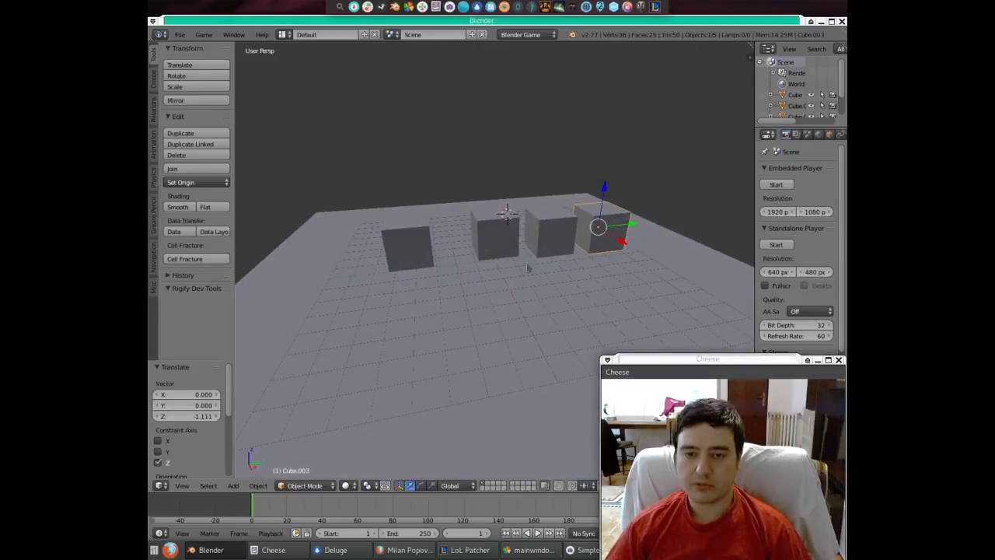
{"action": "right_click", "coordinate": [415, 249]}
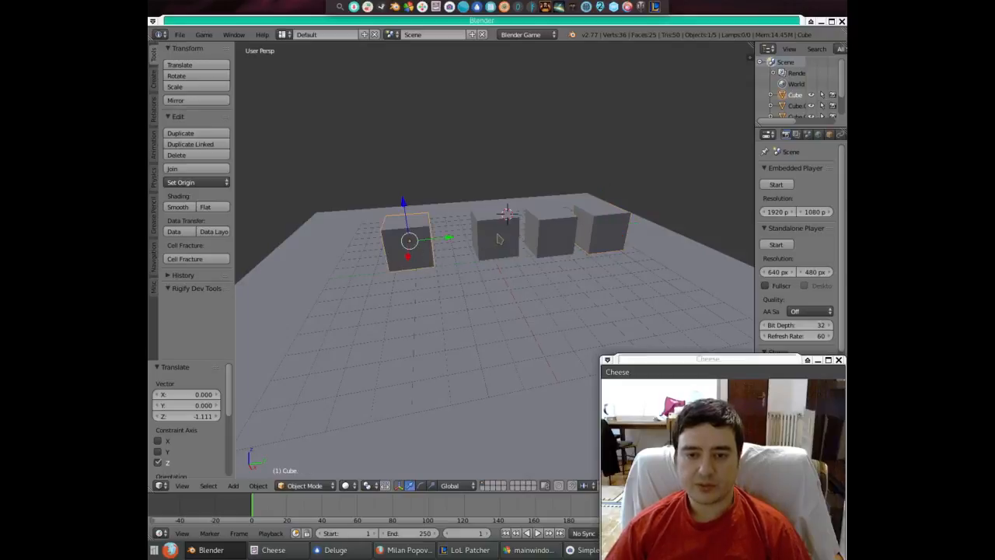
{"action": "right_click", "coordinate": [496, 236]}
{"action": "right_click", "coordinate": [544, 232]}
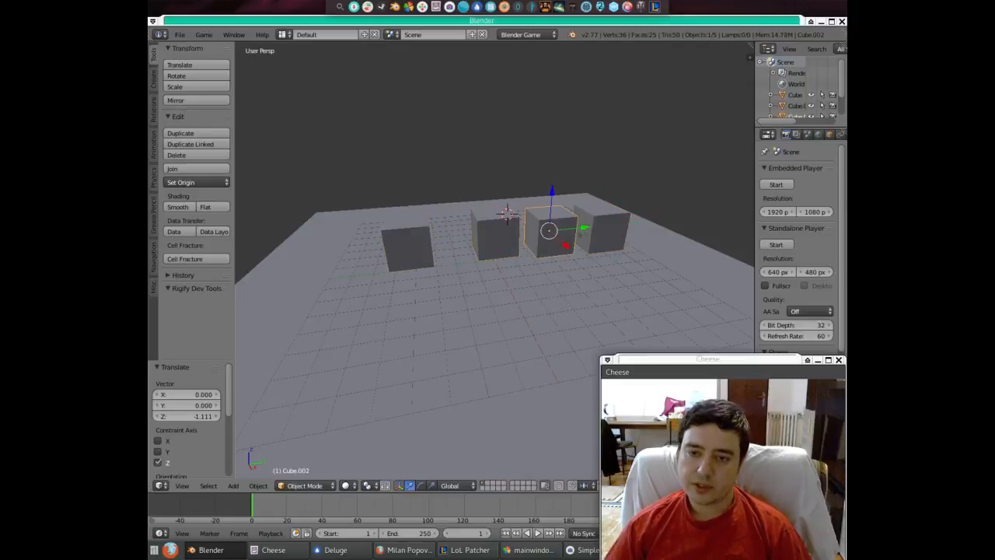
{"action": "right_click", "coordinate": [598, 230]}
{"action": "key", "text": "space"}
{"action": "mouse_move", "coordinate": [400, 305]}
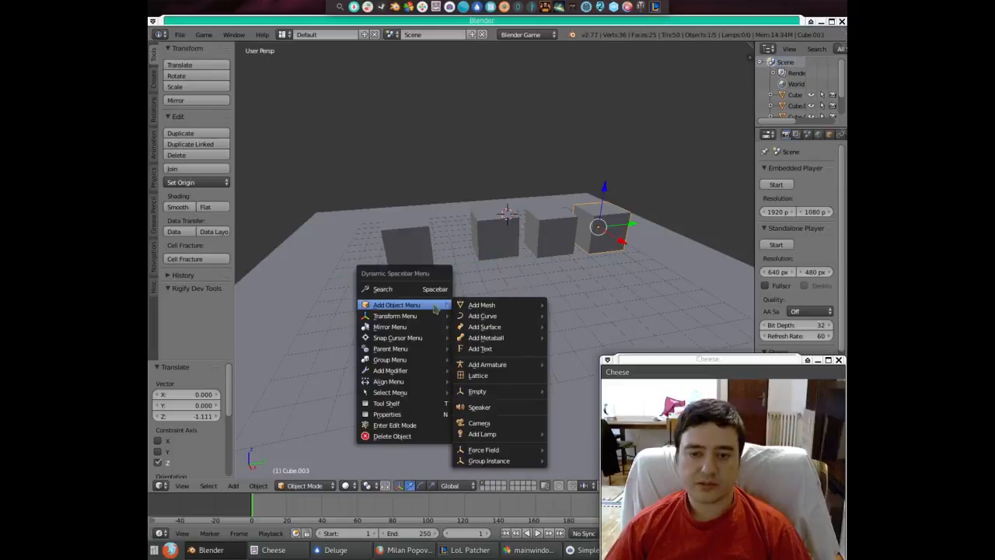
{"action": "mouse_move", "coordinate": [501, 310]}
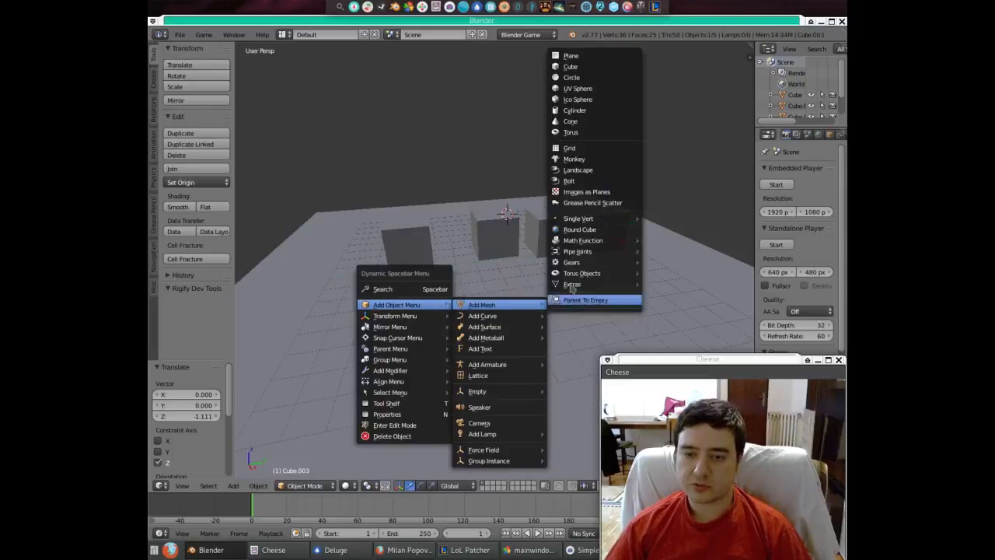
{"action": "left_click", "coordinate": [575, 84]}
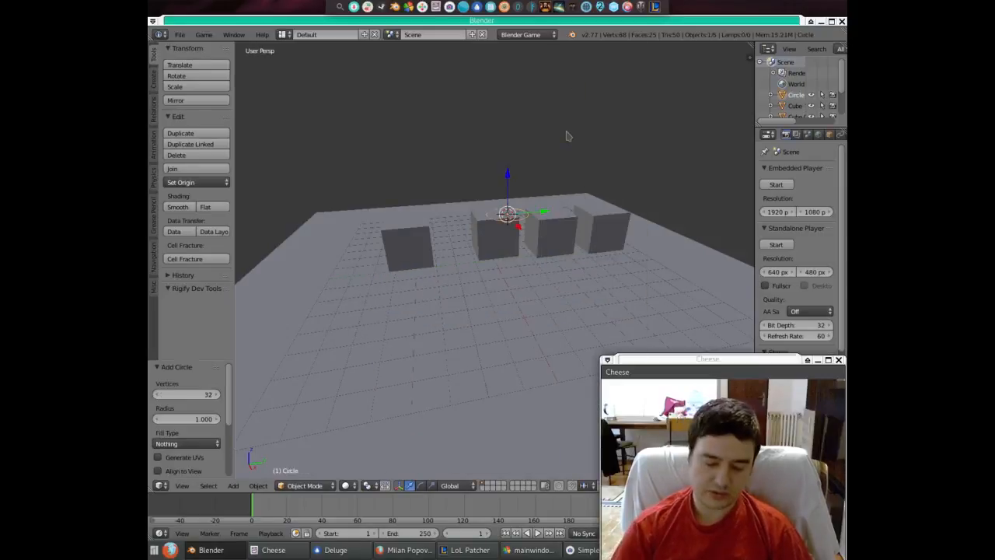
{"action": "key", "text": "ctrl+z"}
- Add a UV sphere, move it in front of the cube row and lower it about 1.24 units towards the plane
{"action": "key", "text": "space"}
{"action": "mouse_move", "coordinate": [552, 143]}
{"action": "mouse_move", "coordinate": [606, 142]}
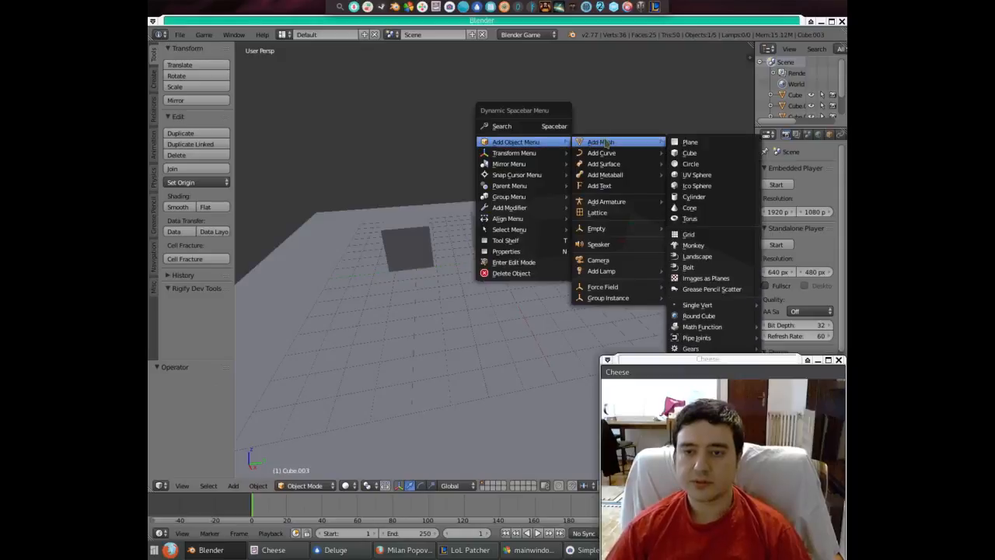
{"action": "left_click", "coordinate": [697, 175]}
{"action": "left_click_drag", "start_coordinate": [521, 225], "coordinate": [545, 265]}
{"action": "left_click", "coordinate": [545, 265]}
{"action": "left_click_drag", "start_coordinate": [540, 212], "coordinate": [544, 247]}
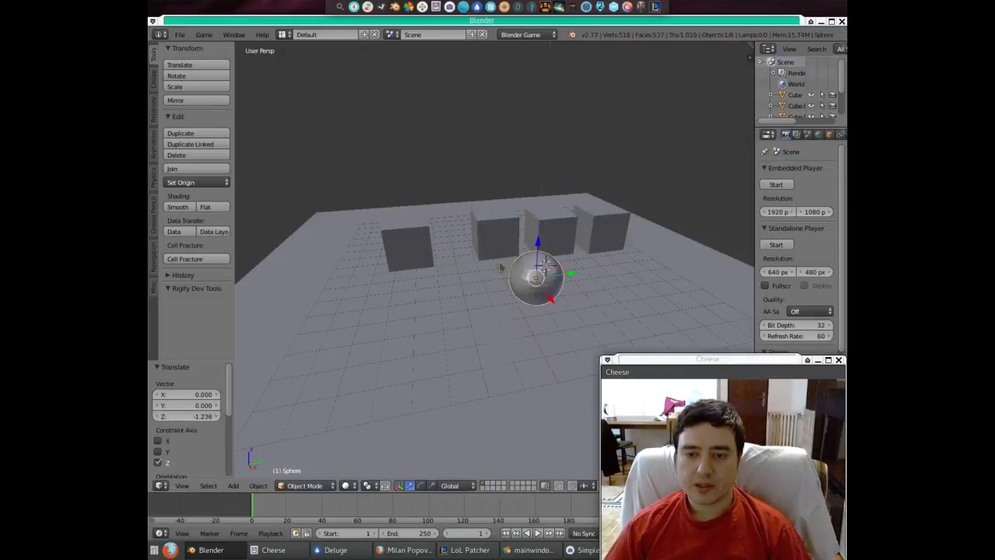
- Add a Plain Axes empty and move it about -1.83 units along Y, beside the sphere
{"action": "key", "text": "space"}
{"action": "mouse_move", "coordinate": [500, 266]}
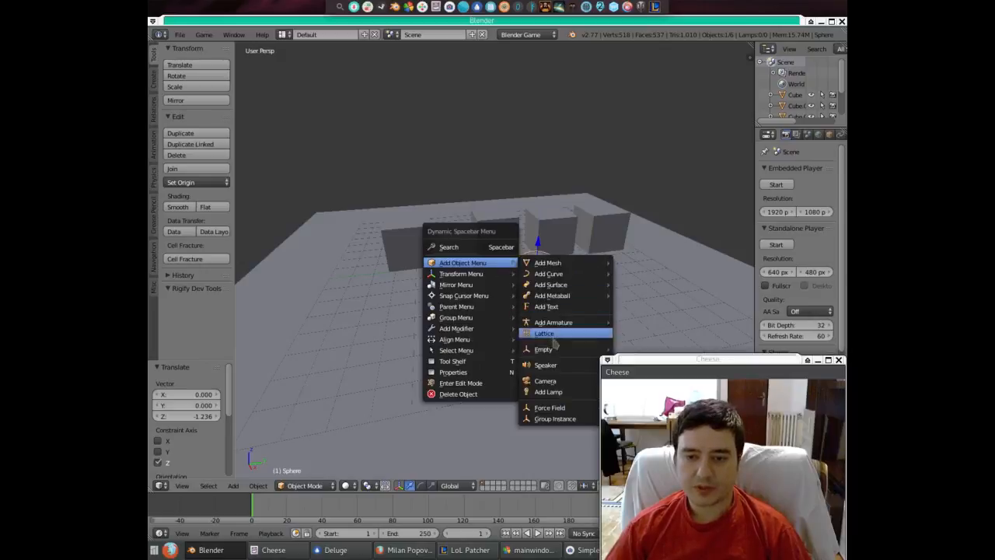
{"action": "mouse_move", "coordinate": [581, 350]}
{"action": "left_click", "coordinate": [636, 349]}
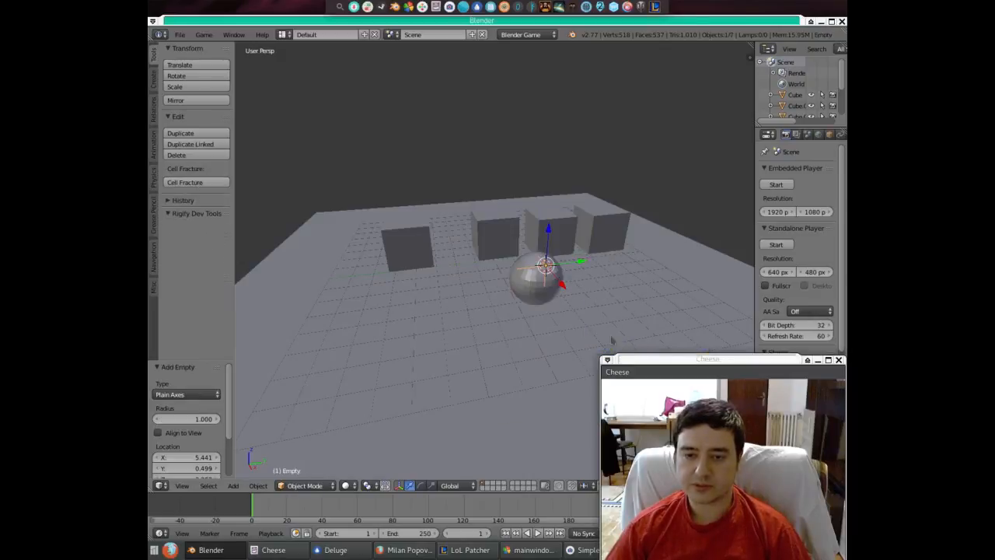
{"action": "left_click_drag", "start_coordinate": [580, 262], "coordinate": [511, 286]}
- In Edit Mode, raise the top face of the first, separate cube about 4.84 units along Z to form a tall pillar
{"action": "middle_click_drag", "start_coordinate": [510, 286], "coordinate": [469, 335]}
{"action": "right_click", "coordinate": [404, 242]}
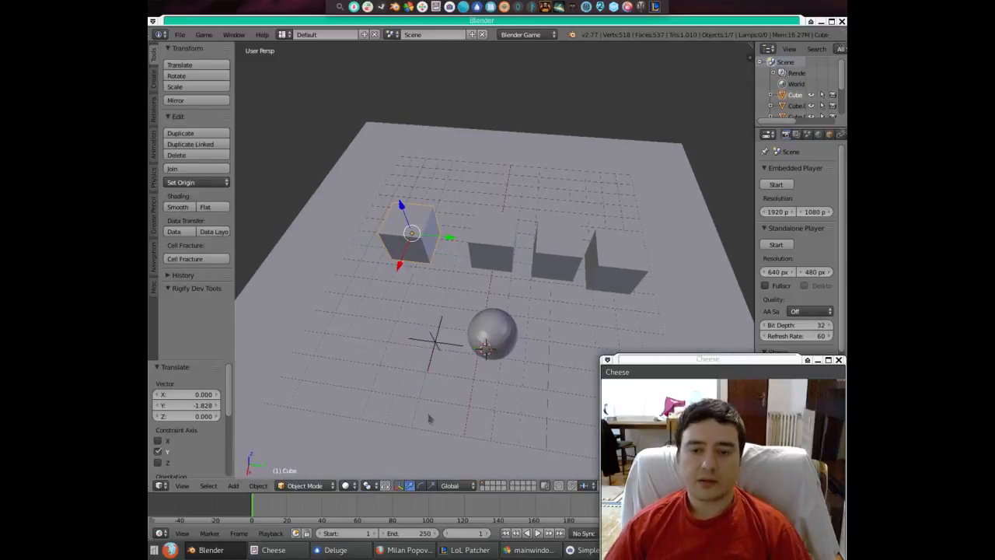
{"action": "left_click", "coordinate": [305, 485]}
{"action": "left_click", "coordinate": [307, 460]}
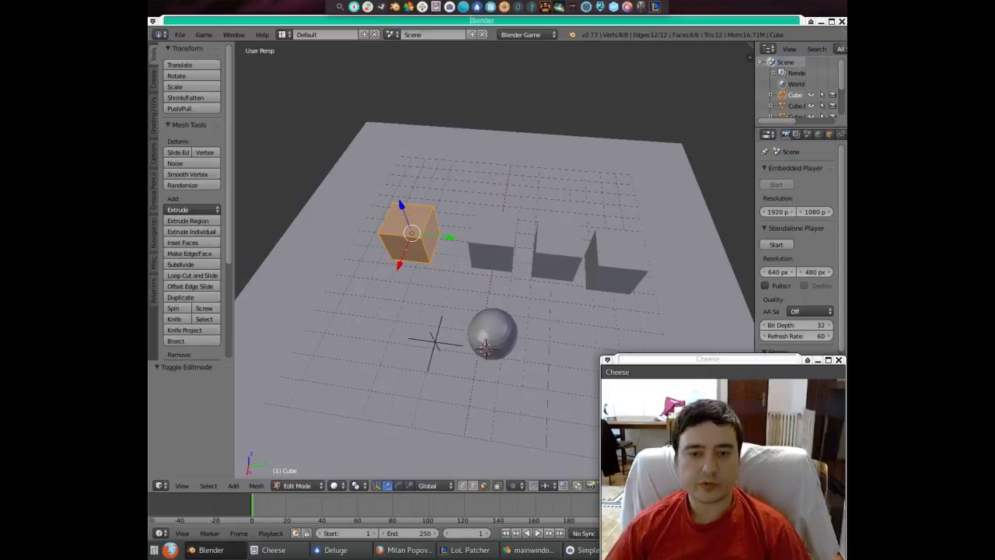
{"action": "right_click", "coordinate": [407, 219]}
{"action": "left_click_drag", "start_coordinate": [396, 192], "coordinate": [357, 81]}
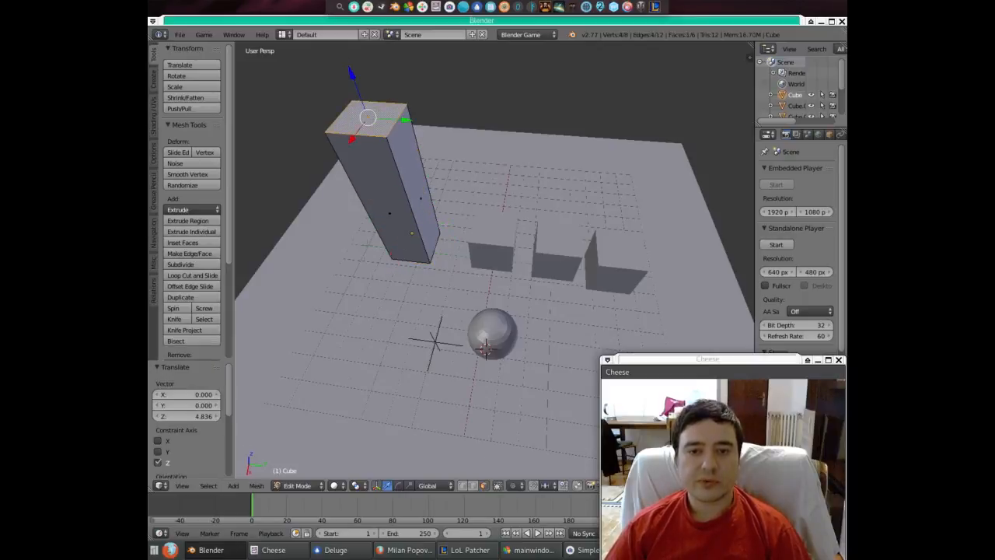
- Return to Object Mode and lower the tall pillar about 0.49 units along Z
{"action": "middle_click_drag", "start_coordinate": [436, 342], "coordinate": [474, 217]}
{"action": "left_click", "coordinate": [297, 485]}
{"action": "key", "text": "Tab"}
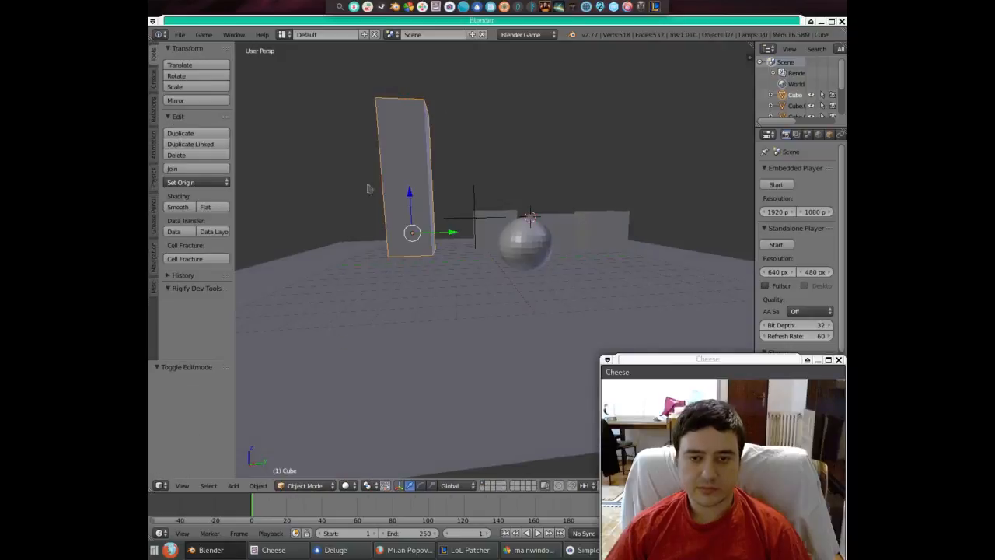
{"action": "left_click_drag", "start_coordinate": [410, 195], "coordinate": [410, 207]}
{"action": "middle_click_drag", "start_coordinate": [414, 209], "coordinate": [420, 239]}
{"action": "right_click", "coordinate": [502, 239]}
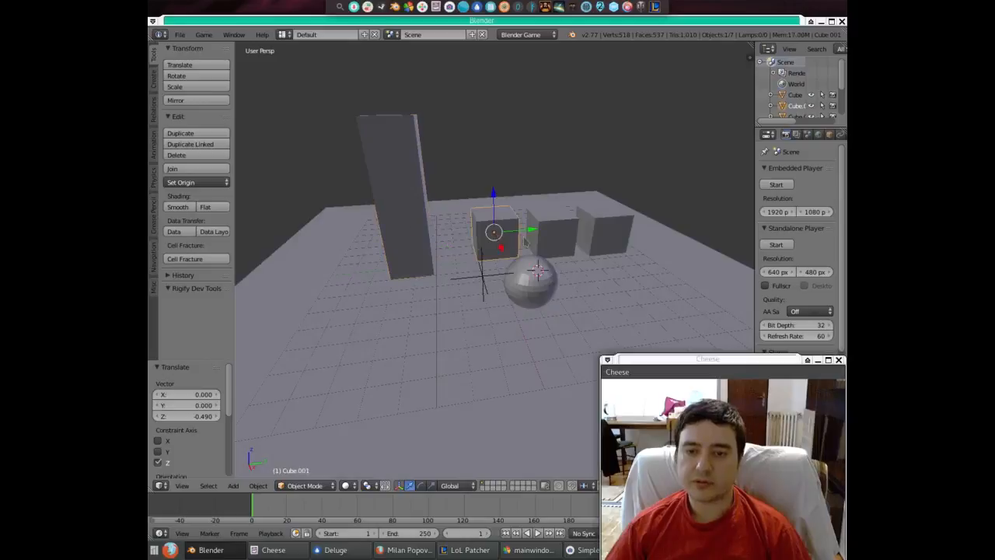
{"action": "right_click", "coordinate": [417, 221]}
{"action": "right_click", "coordinate": [430, 210]}
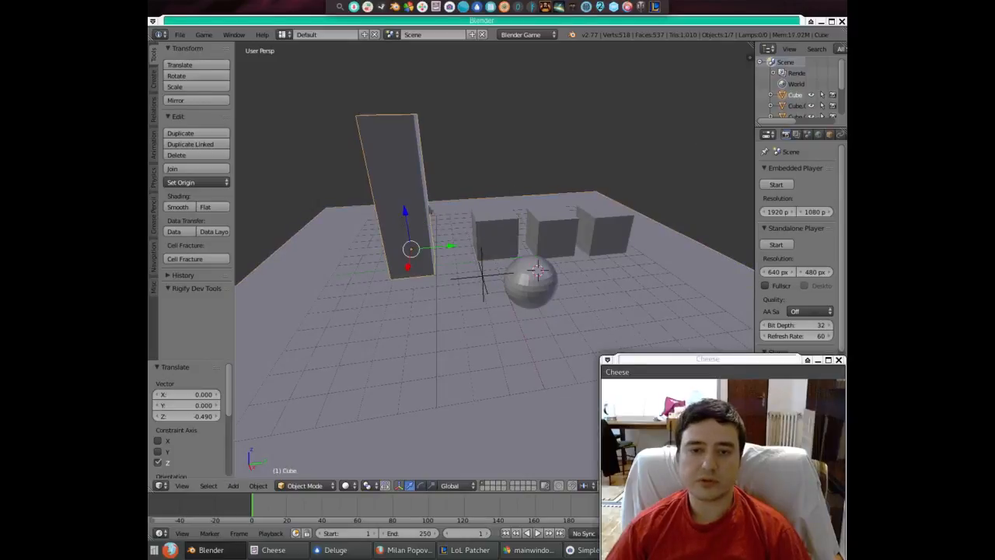
{"action": "right_click", "coordinate": [637, 286]}
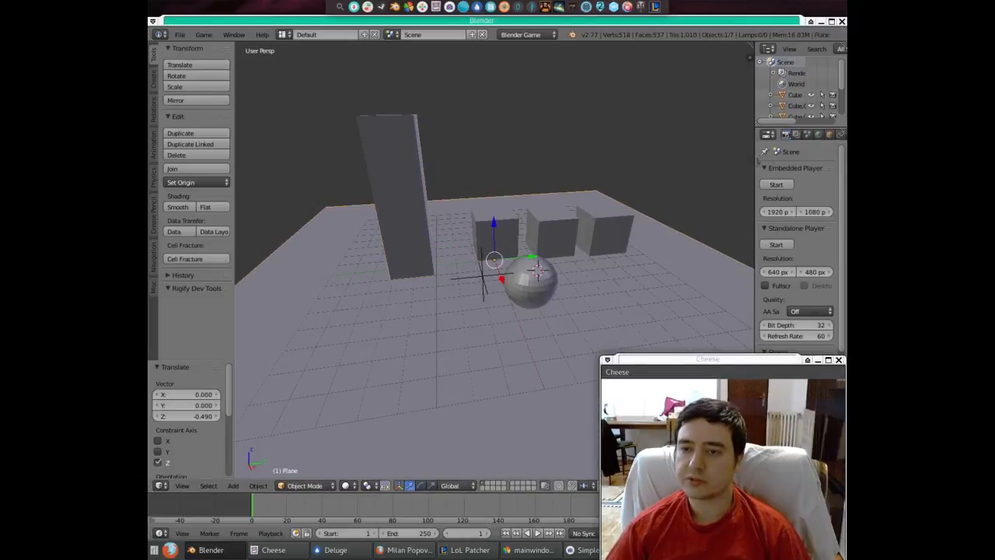
- Widen the Properties editor and add a new material to the tall pillar
{"action": "left_click_drag", "start_coordinate": [754, 164], "coordinate": [648, 165]}
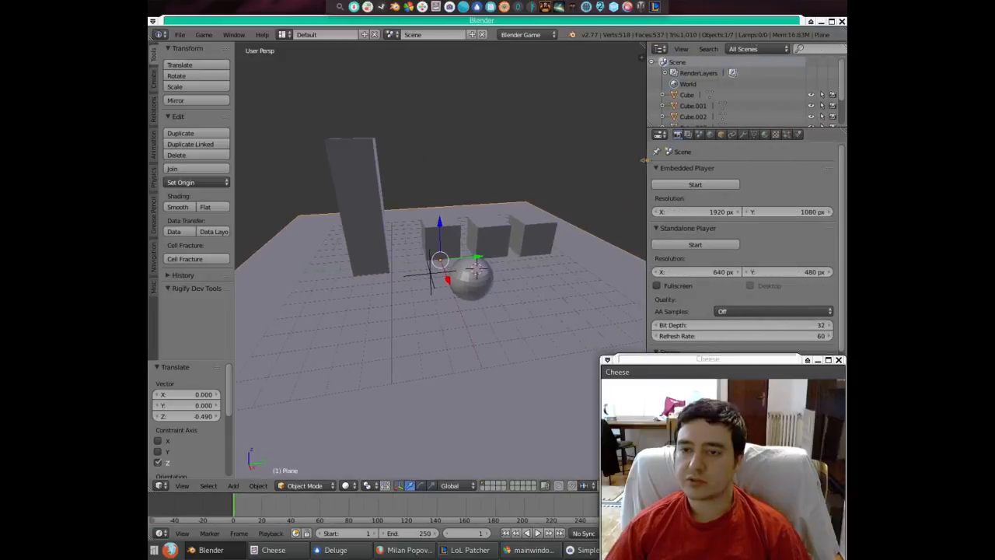
{"action": "right_click", "coordinate": [350, 200]}
{"action": "left_click", "coordinate": [764, 134]}
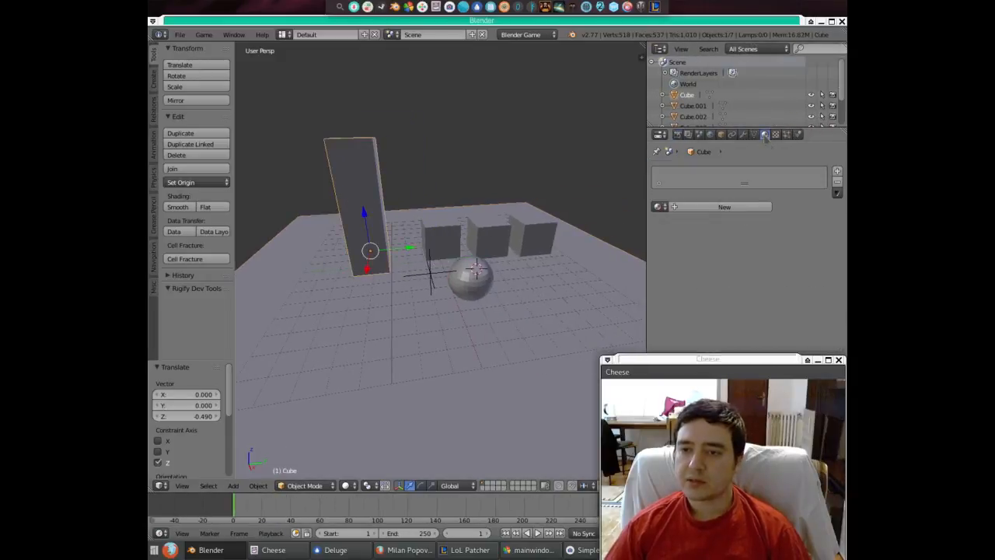
{"action": "left_click", "coordinate": [712, 207]}
- Add a new material to the cube nearest the pillar and set its diffuse color to light green
{"action": "right_click", "coordinate": [441, 238]}
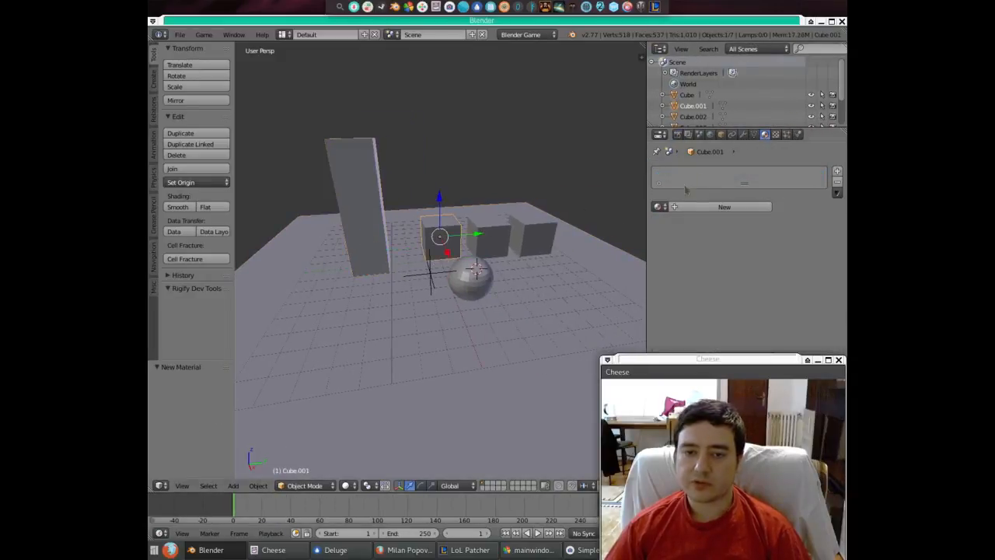
{"action": "left_click", "coordinate": [731, 209]}
{"action": "left_click", "coordinate": [698, 341]}
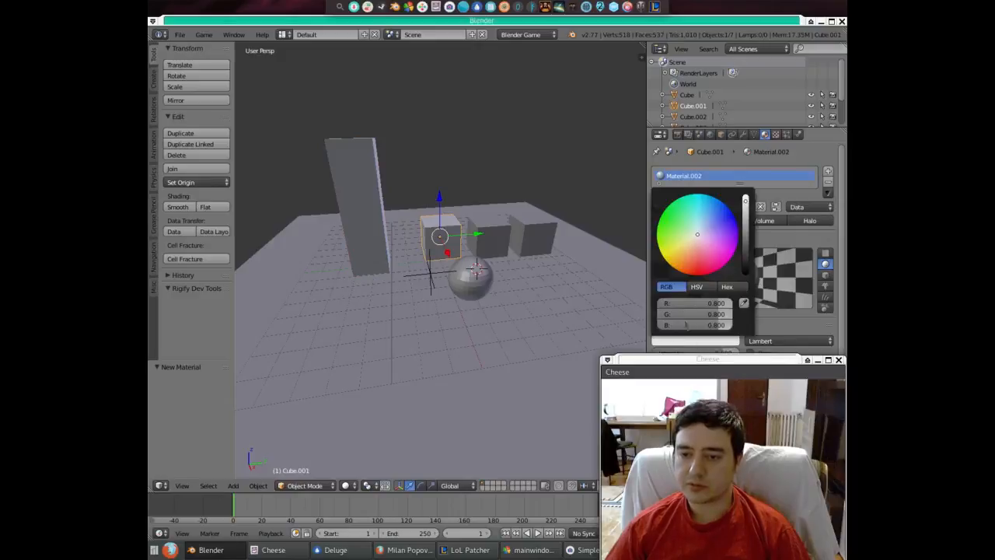
{"action": "left_click", "coordinate": [689, 229]}
- Add a new material to the middle cube and set its diffuse color to light purple, RGB 0.609, 0.415, 0.800
{"action": "right_click_drag", "start_coordinate": [488, 238], "coordinate": [565, 241]}
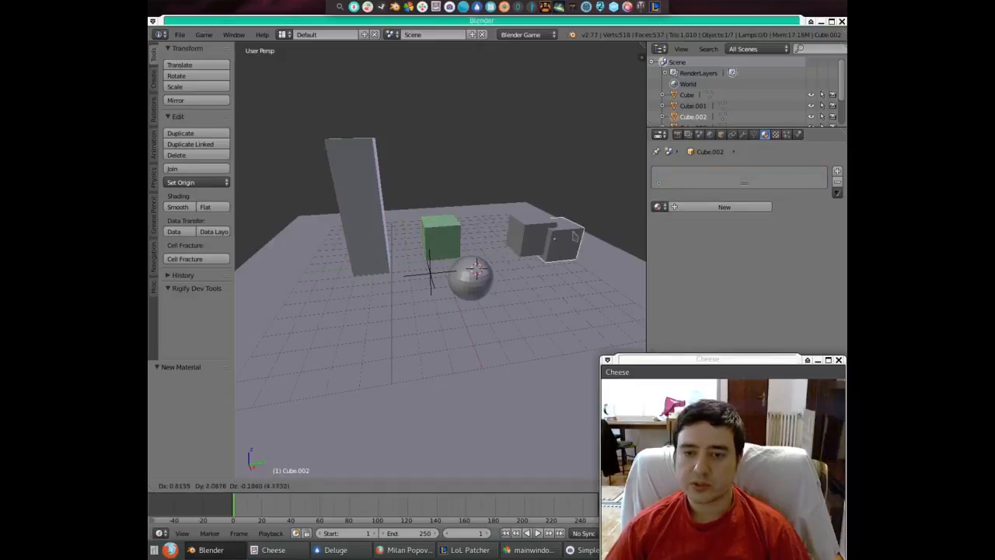
{"action": "right_click", "coordinate": [513, 239]}
{"action": "left_click", "coordinate": [724, 207]}
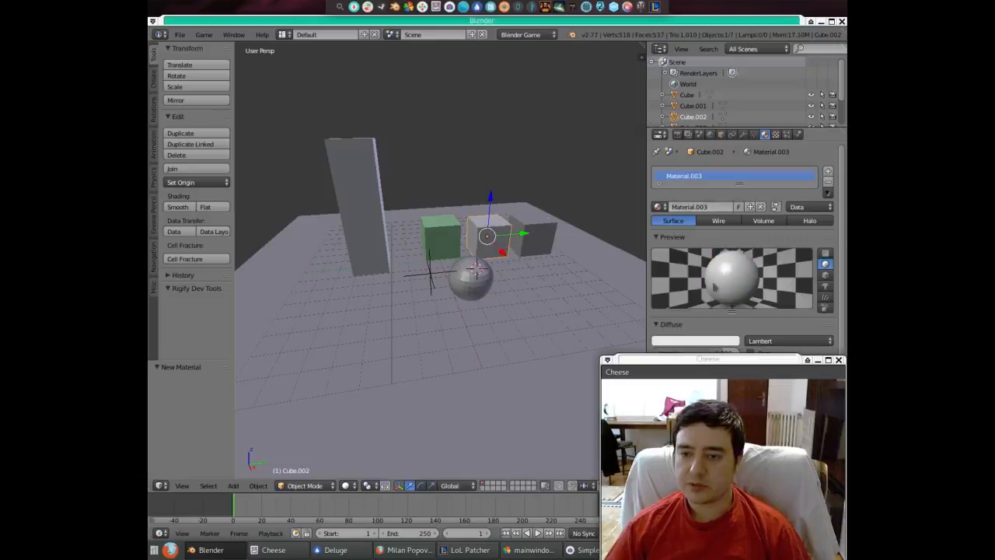
{"action": "left_click", "coordinate": [701, 343]}
{"action": "left_click", "coordinate": [707, 240]}
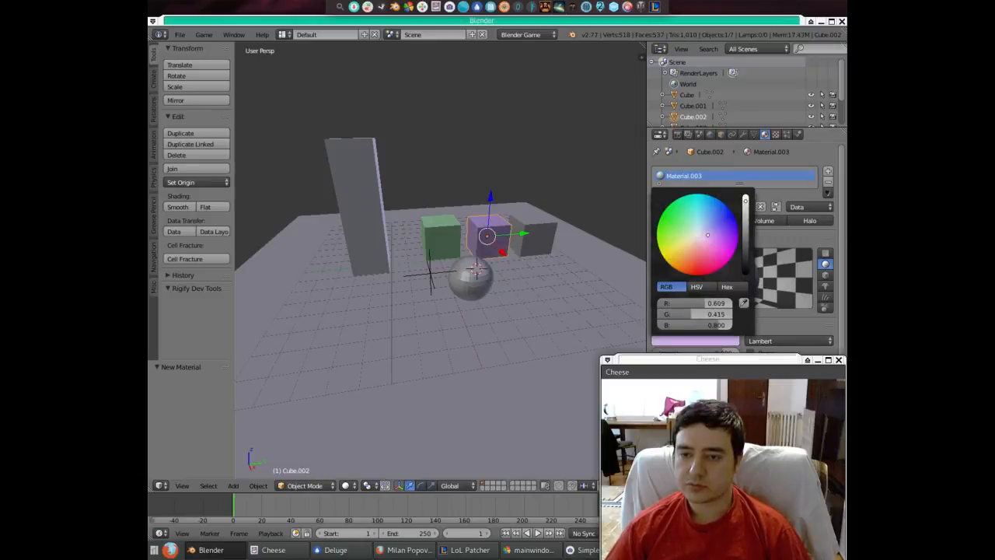
- Add a new material to the cube farthest from the pillar and set its diffuse color to red, RGB 0.800, 0.329, 0.264
{"action": "right_click", "coordinate": [535, 232]}
{"action": "left_click", "coordinate": [704, 207]}
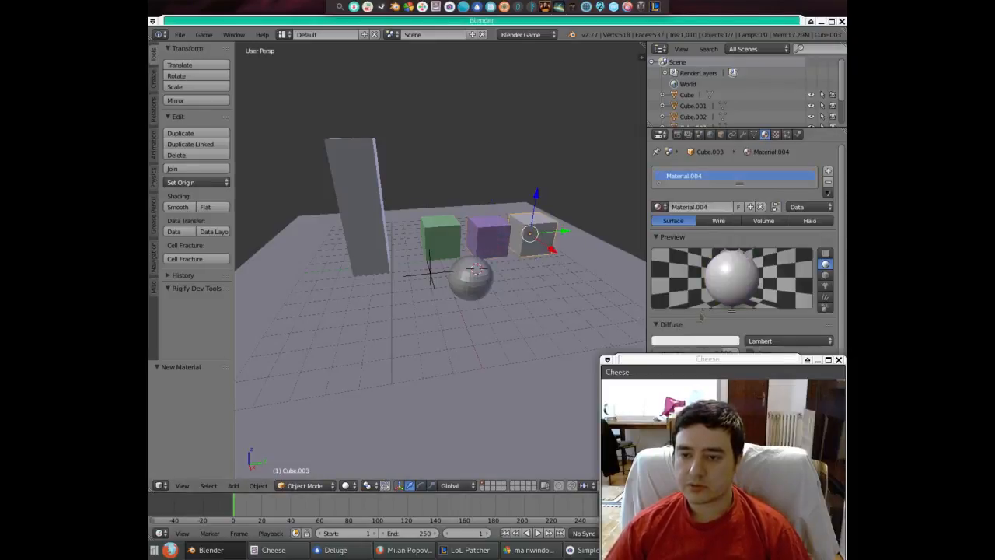
{"action": "left_click", "coordinate": [694, 342]}
{"action": "left_click", "coordinate": [696, 249]}
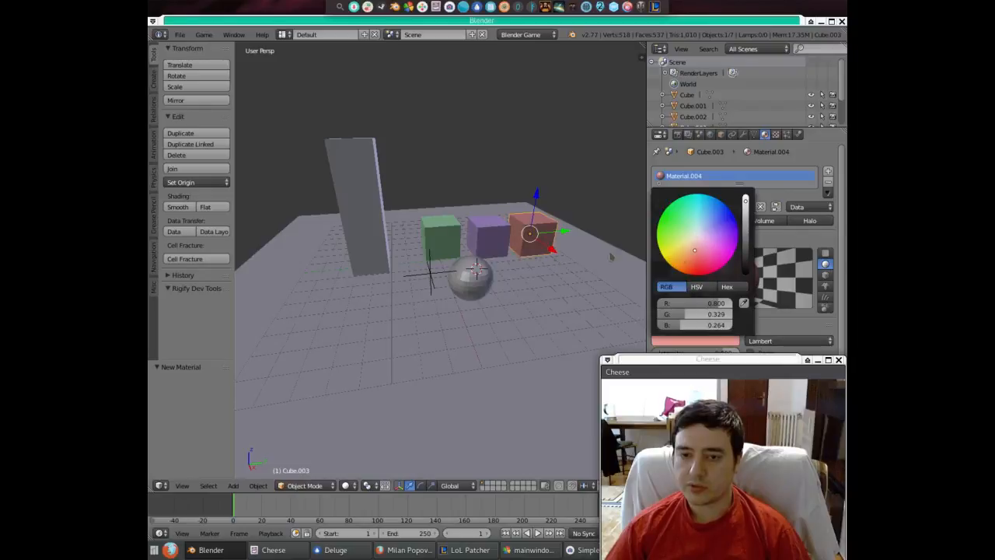
- Add a new material to the ground plane and set its diffuse color to light blue
{"action": "right_click", "coordinate": [469, 284]}
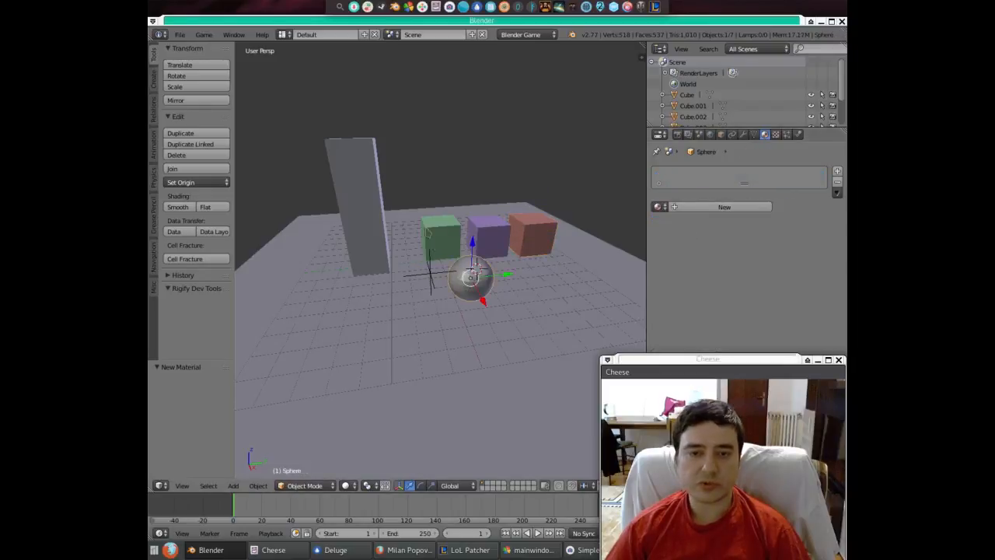
{"action": "right_click", "coordinate": [430, 233]}
{"action": "middle_click_drag", "start_coordinate": [437, 317], "coordinate": [415, 326]}
{"action": "right_click", "coordinate": [457, 354]}
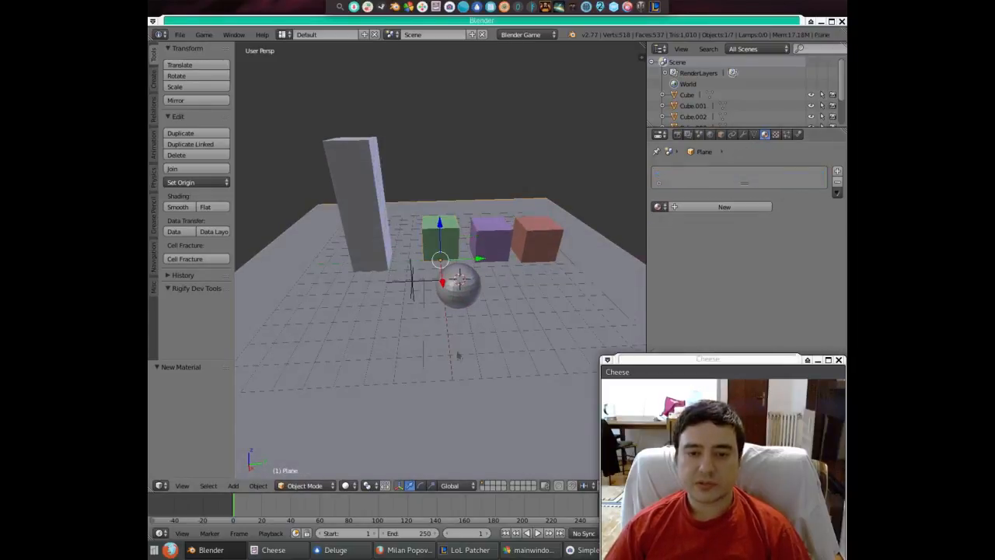
{"action": "left_click", "coordinate": [724, 206]}
{"action": "left_click", "coordinate": [699, 340]}
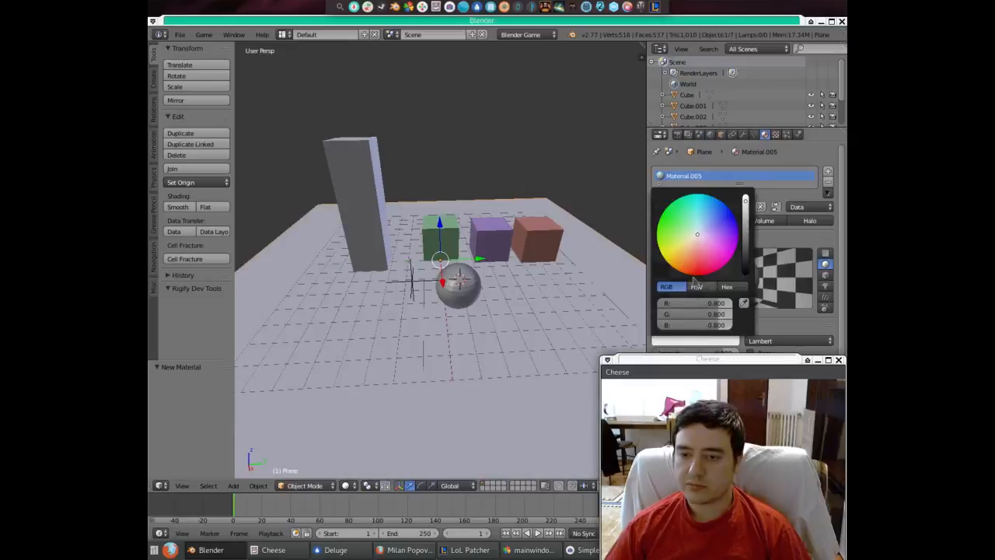
{"action": "left_click_drag", "start_coordinate": [696, 234], "coordinate": [701, 223]}
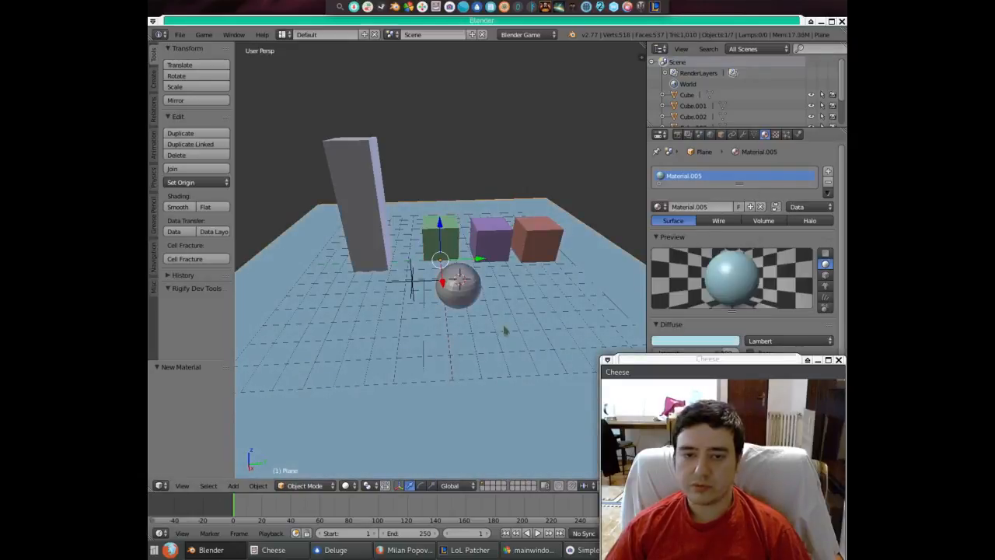
- Rename the tall pillar object as Piler in its object properties
{"action": "mouse_move", "coordinate": [508, 295]}
{"action": "middle_mouse_down"}
{"action": "mouse_move", "coordinate": [473, 292]}
{"action": "mouse_move", "coordinate": [498, 300]}
{"action": "middle_mouse_up"}
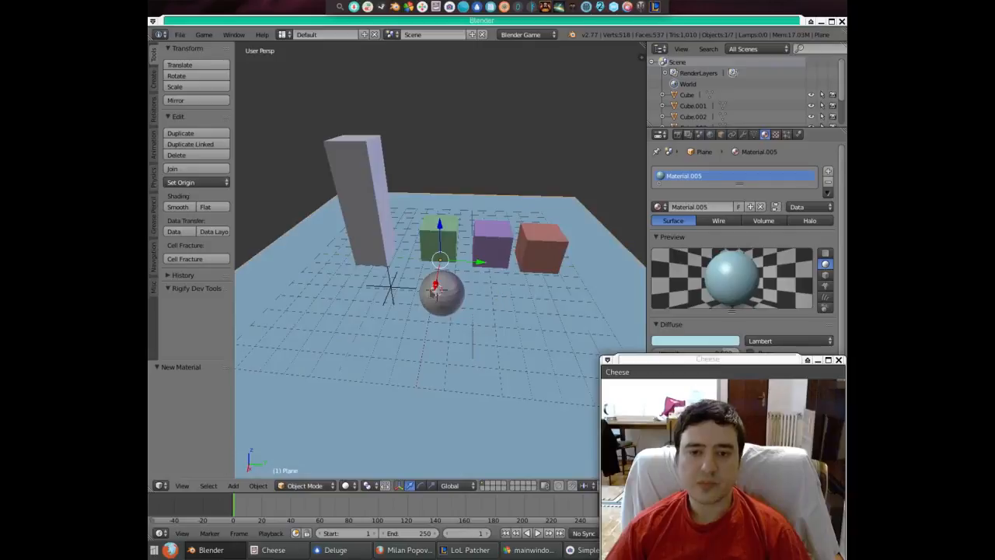
{"action": "right_click", "coordinate": [354, 225]}
{"action": "right_click", "coordinate": [442, 233]}
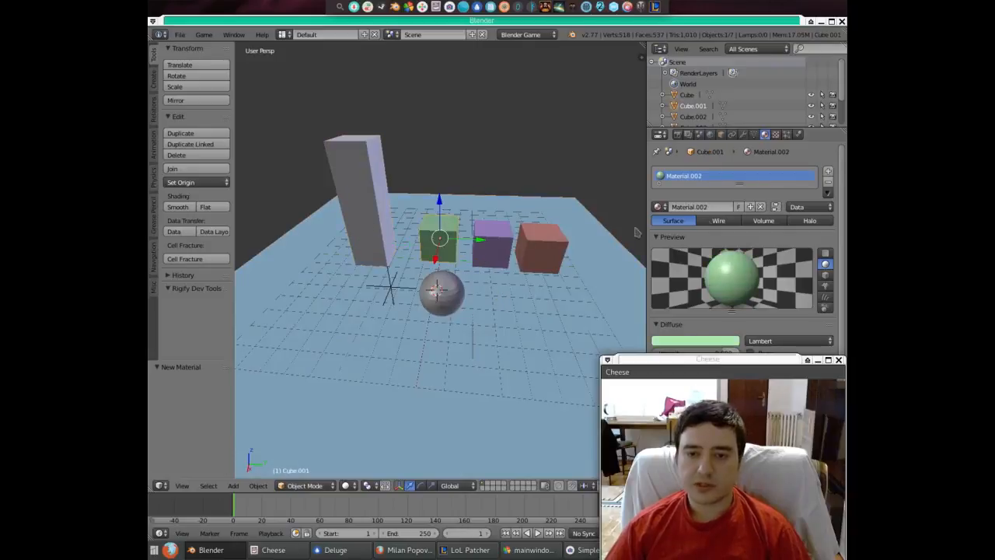
{"action": "left_click", "coordinate": [721, 134]}
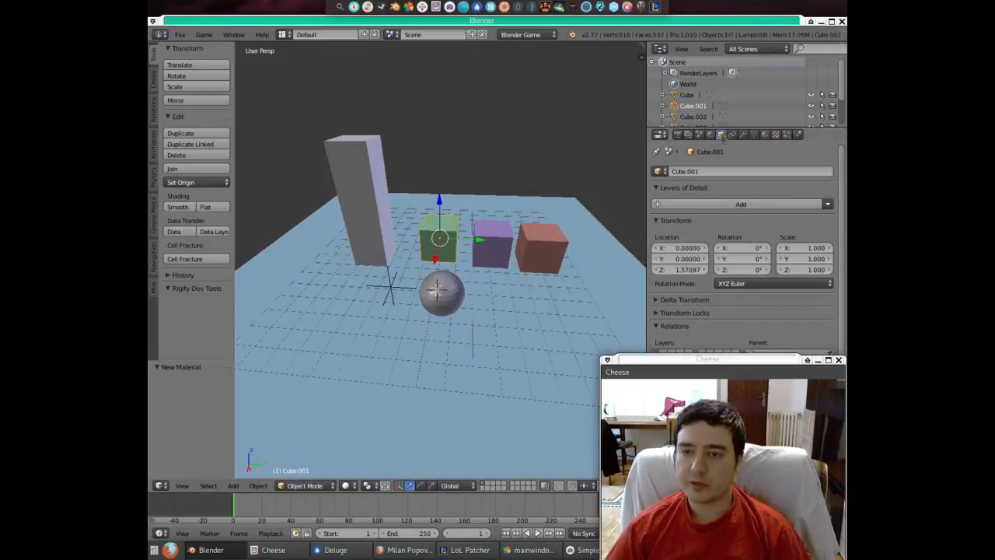
{"action": "scroll", "coordinate": [475, 269], "scroll_direction": "up", "scroll_amount": 5}
{"action": "scroll", "coordinate": [475, 269], "scroll_direction": "down", "scroll_amount": 5}
{"action": "right_click", "coordinate": [339, 217]}
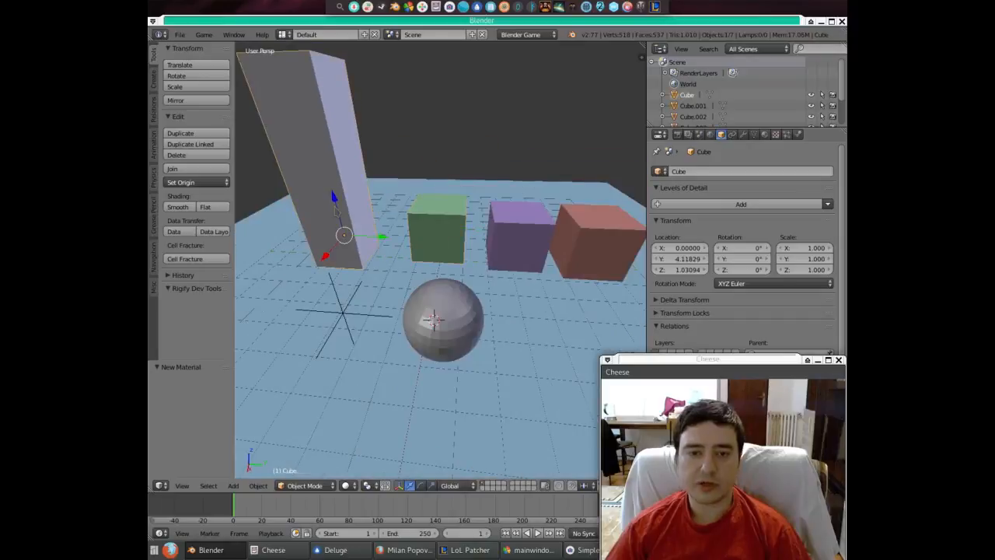
{"action": "left_click", "coordinate": [714, 171]}
{"action": "key", "text": "BackSpace"}
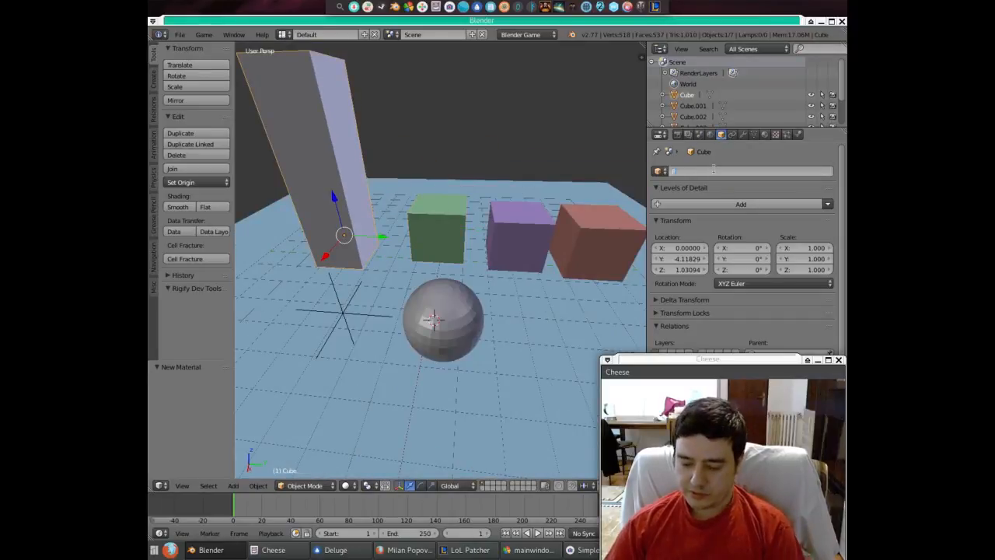
{"action": "type", "text": "Pillar"}
{"action": "key", "text": "Return"}
- Rename the green cube as Sensor
{"action": "right_click", "coordinate": [441, 253]}
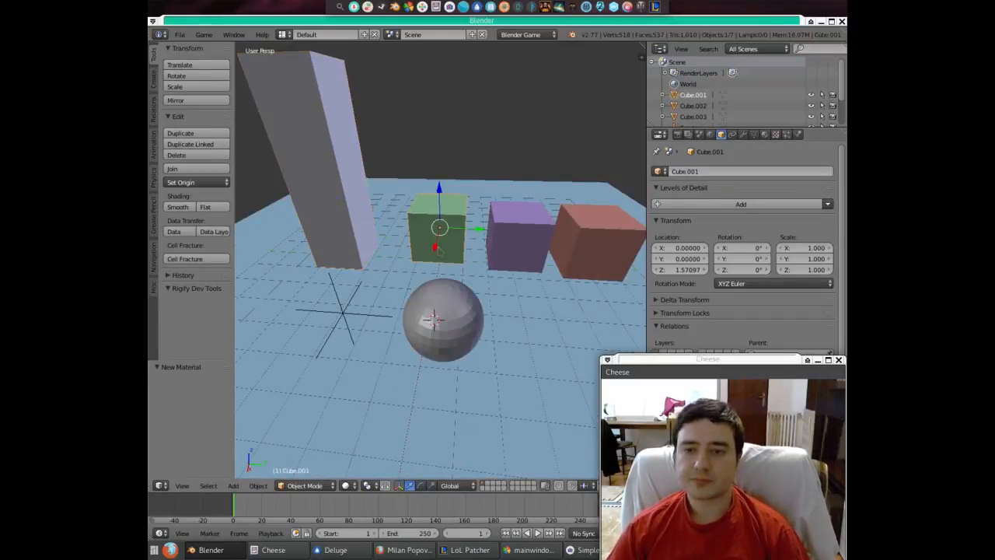
{"action": "left_click", "coordinate": [717, 169]}
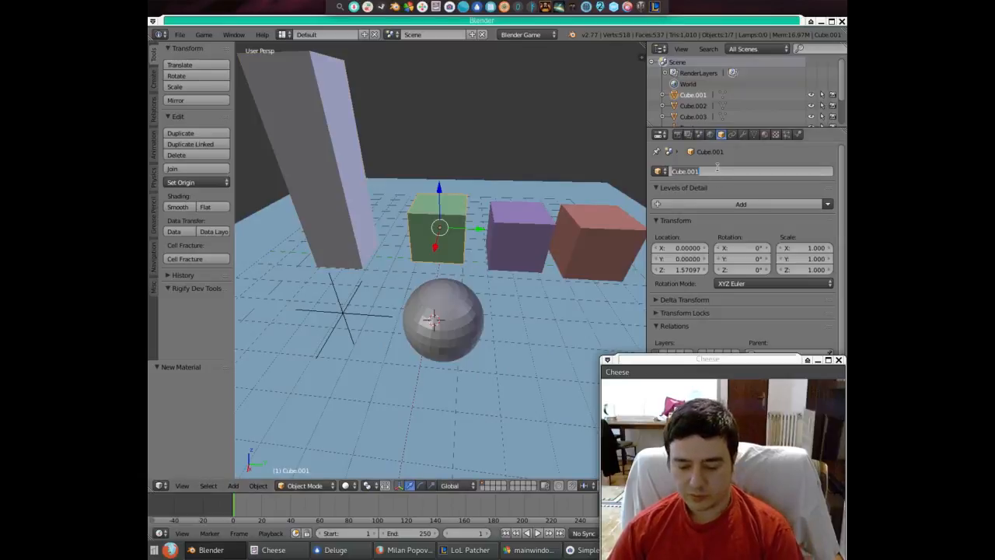
{"action": "type", "text": "Sensor"}
{"action": "key", "text": "Return"}
- Rename the purple cube as Enemy
{"action": "right_click", "coordinate": [517, 237]}
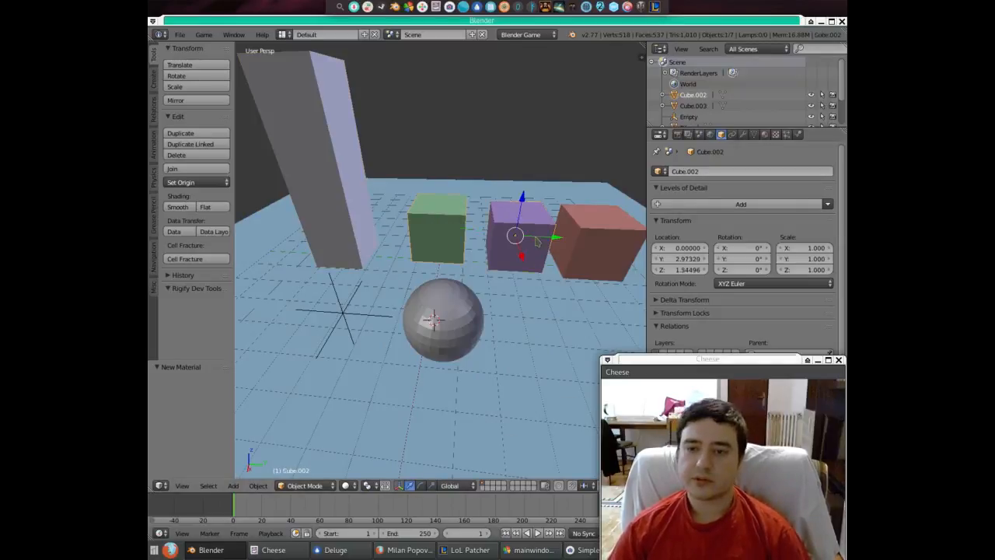
{"action": "double_click", "coordinate": [707, 170]}
{"action": "key", "text": "BackSpace"}
{"action": "type", "text": "Ene"}
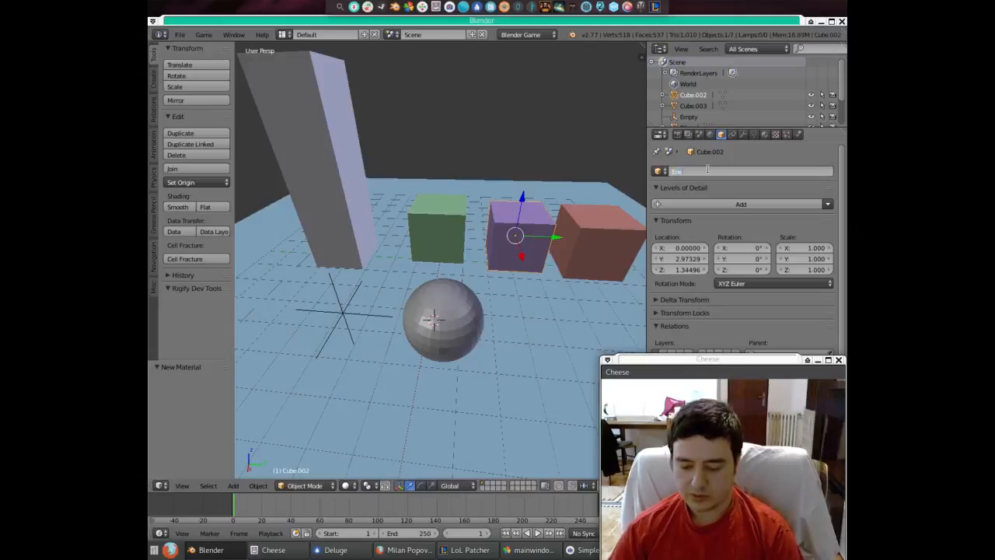
{"action": "type", "text": "my"}
{"action": "key", "text": "Return"}
- Rename the red cube as Player
{"action": "right_click", "coordinate": [611, 237]}
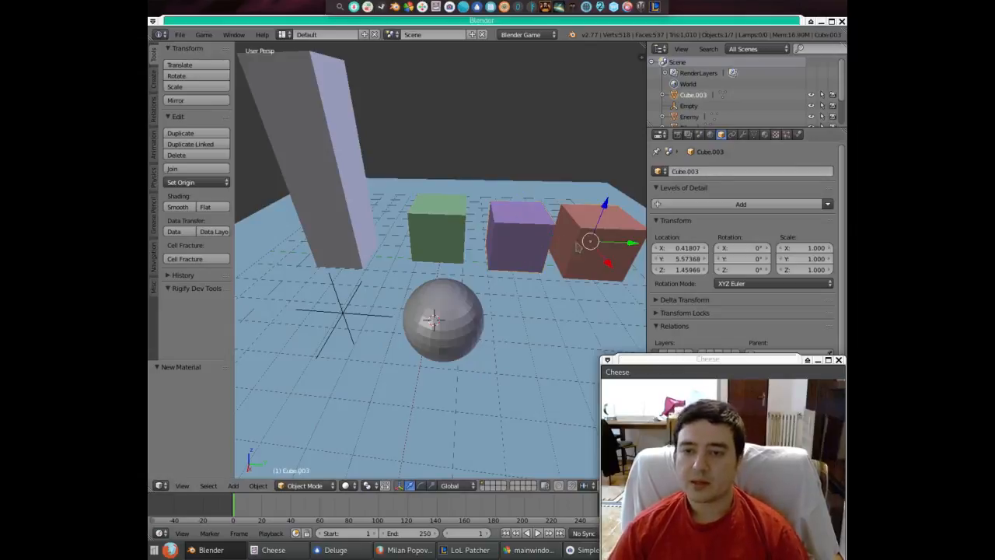
{"action": "double_click", "coordinate": [703, 173]}
{"action": "type", "text": "Play"}
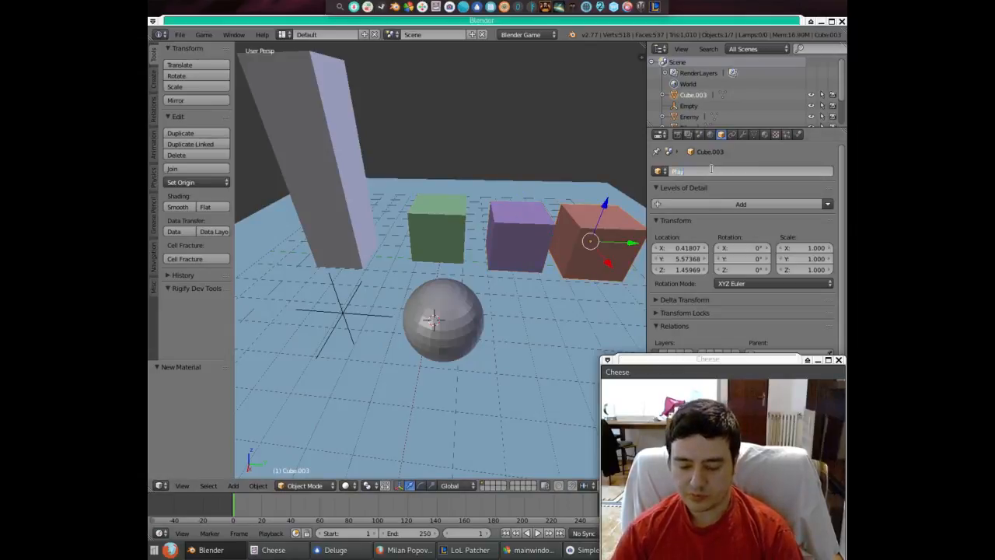
{"action": "type", "text": "er"}
{"action": "key", "text": "Return"}
{"action": "scroll", "coordinate": [546, 336], "scroll_direction": "down", "scroll_amount": 3}
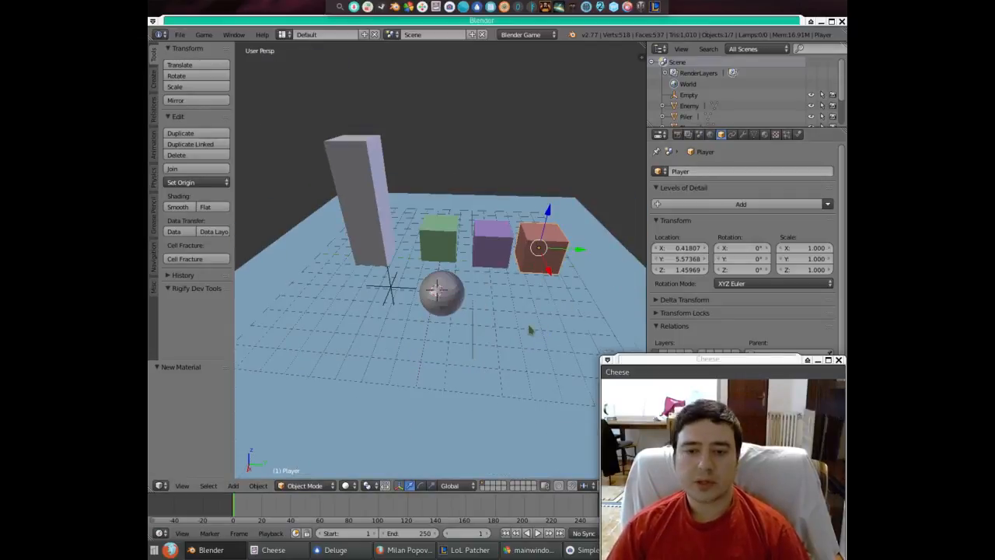
- Set Piler as the parent of the green Sensor cube in its object relations
{"action": "right_click", "coordinate": [450, 257]}
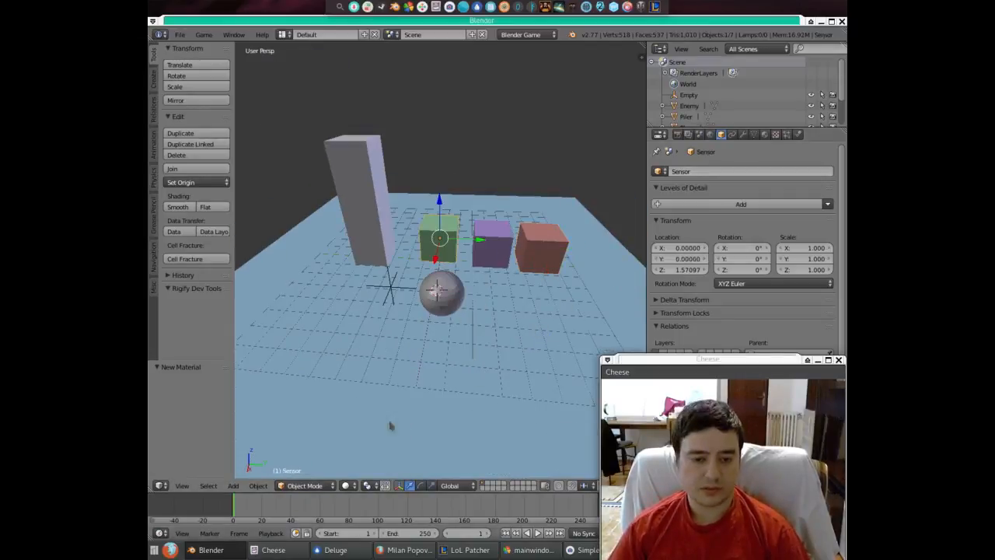
{"action": "scroll", "coordinate": [723, 265], "scroll_direction": "down", "scroll_amount": 2}
{"action": "left_click", "coordinate": [775, 310]}
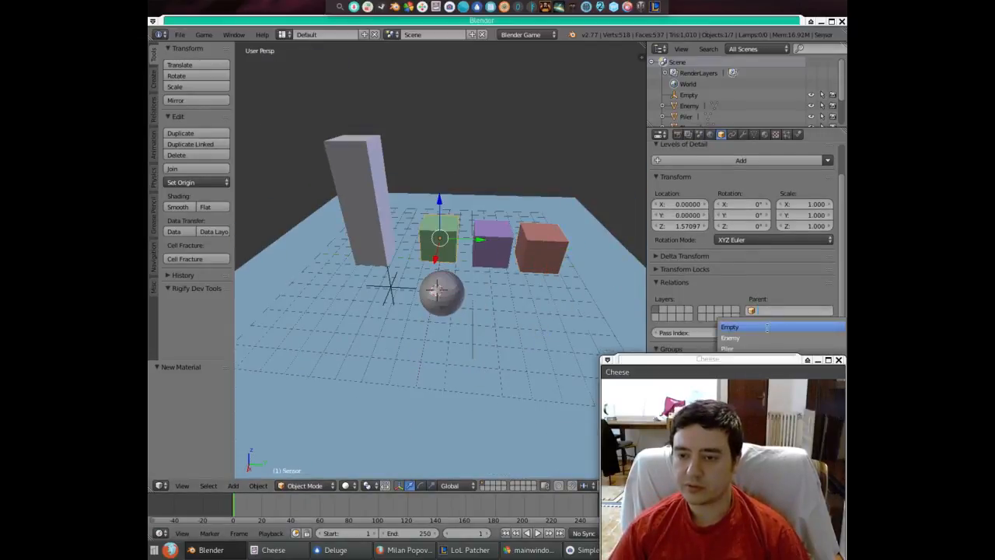
{"action": "type", "text": "pi"}
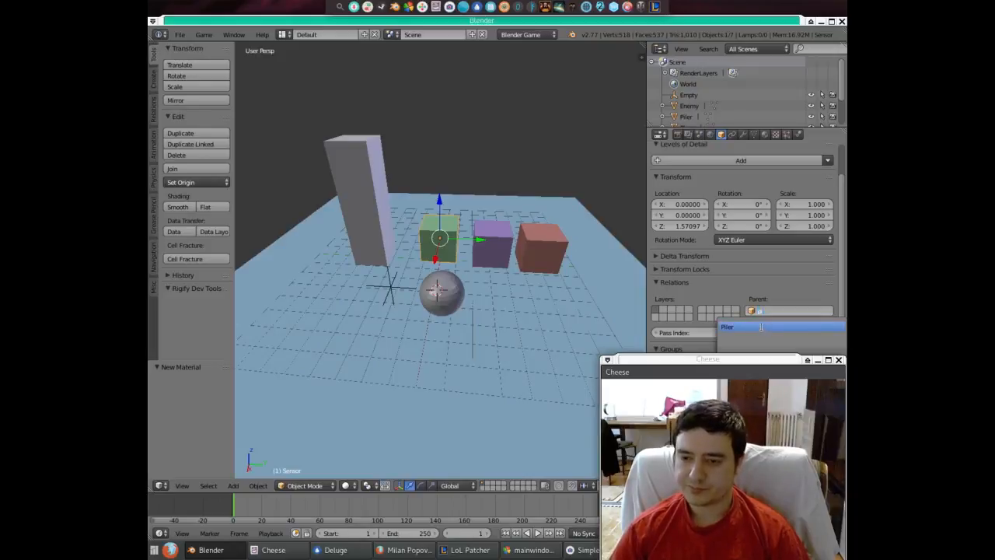
{"action": "left_click", "coordinate": [728, 338]}
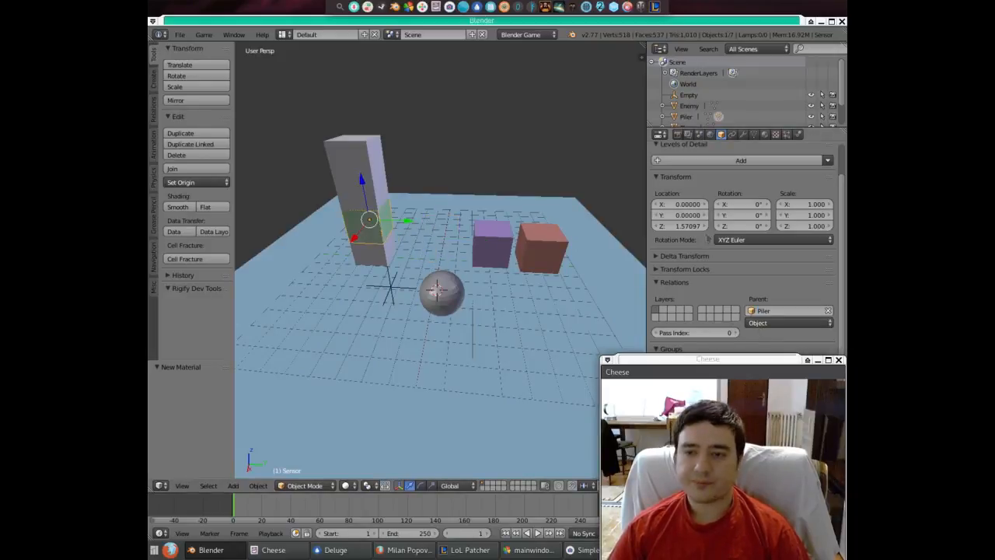
- Set the Sensor cube's Z location to 0 so it sits at the pillar's origin
{"action": "left_click", "coordinate": [692, 226]}
{"action": "type", "text": "0"}
{"action": "key", "text": "Return"}
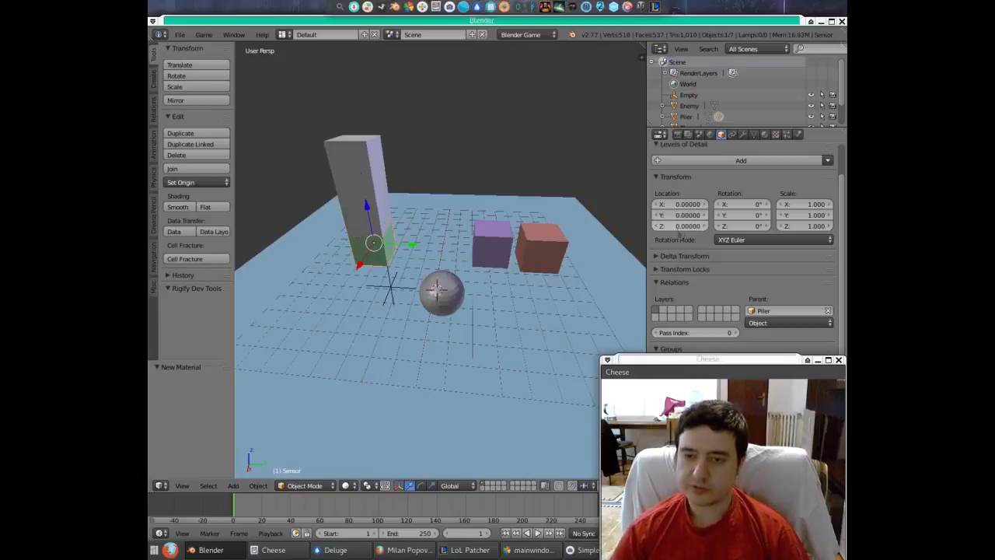
- In Edit Mode with wireframe shading, raise the Sensor cube's top face about 4.69 along Z to the pillar's top
{"action": "left_click", "coordinate": [311, 485]}
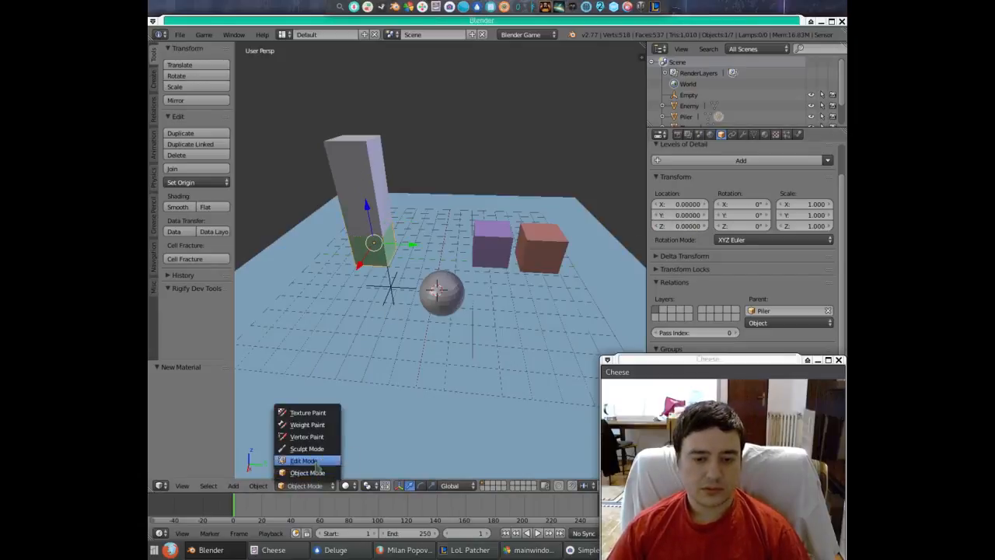
{"action": "left_click", "coordinate": [311, 459]}
{"action": "key", "text": "z"}
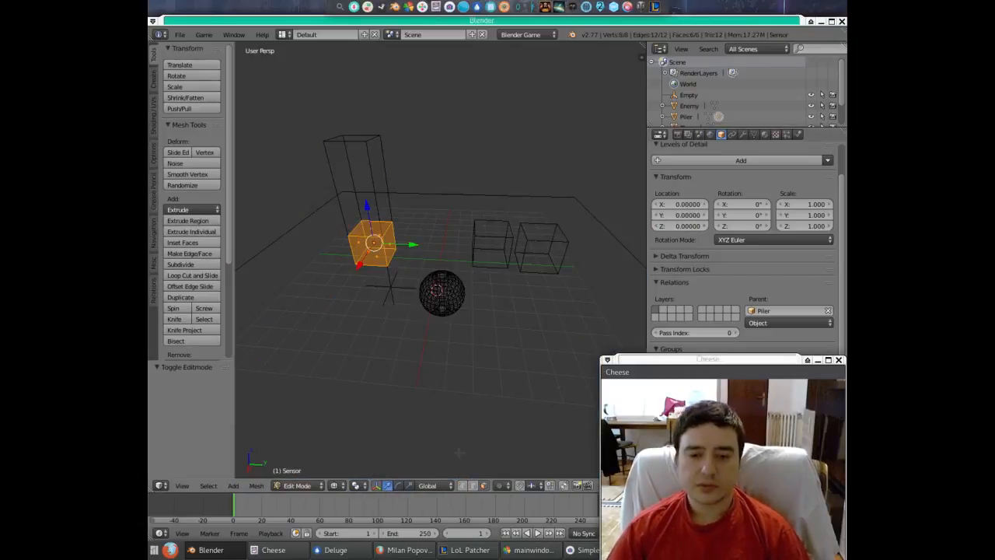
{"action": "right_click", "coordinate": [373, 228]}
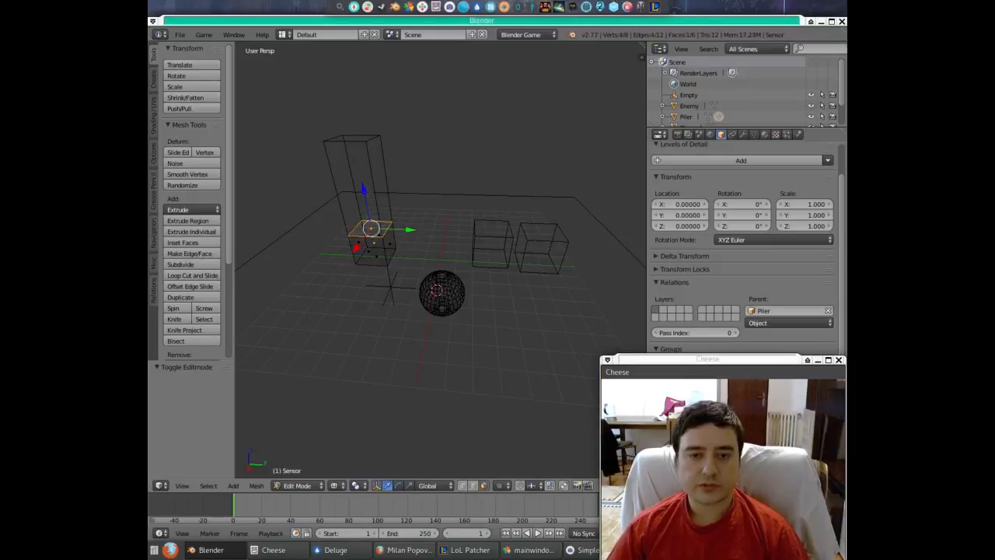
{"action": "left_click_drag", "start_coordinate": [365, 189], "coordinate": [358, 102]}
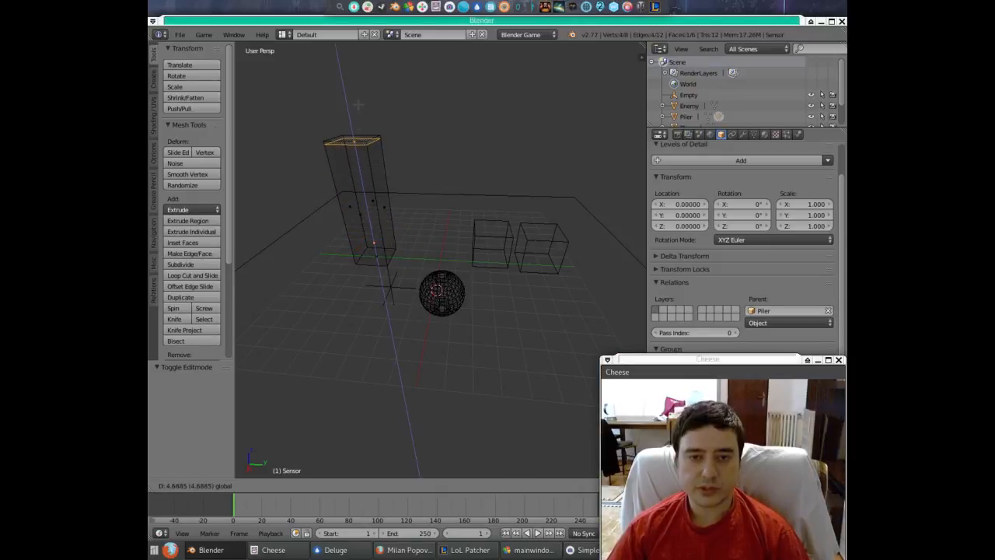
- Pull the Sensor mesh's negative-X side face outward by about 7.48 along the X axis
{"action": "middle_click_drag", "start_coordinate": [350, 226], "coordinate": [498, 289]}
{"action": "right_click", "coordinate": [494, 297]}
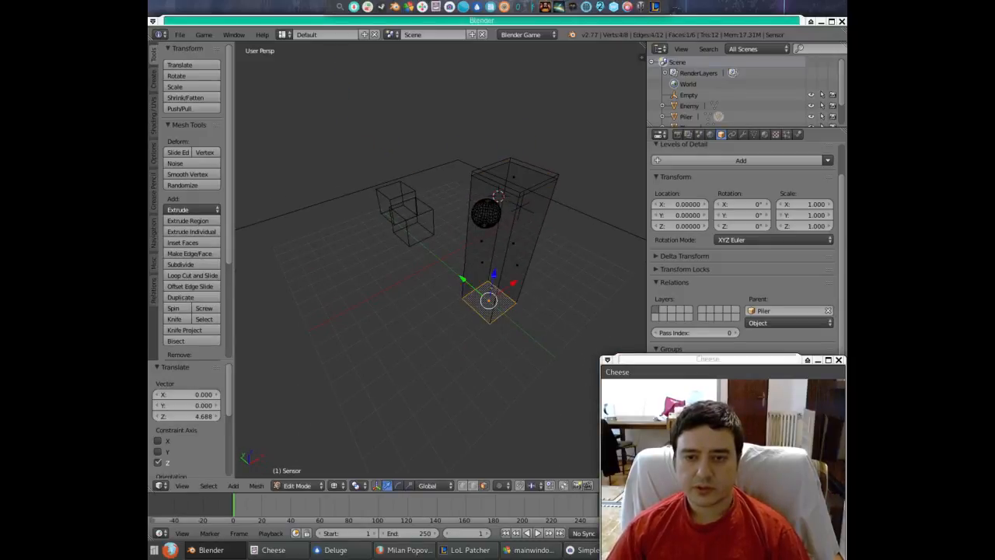
{"action": "right_click", "coordinate": [483, 262]}
{"action": "left_click_drag", "start_coordinate": [505, 248], "coordinate": [322, 365]}
- Scale the pulled-out Sensor face by about 2.317 along Y and return to solid shading
{"action": "middle_click_drag", "start_coordinate": [399, 369], "coordinate": [471, 338]}
{"action": "scroll", "coordinate": [471, 337], "scroll_direction": "down", "scroll_amount": 5}
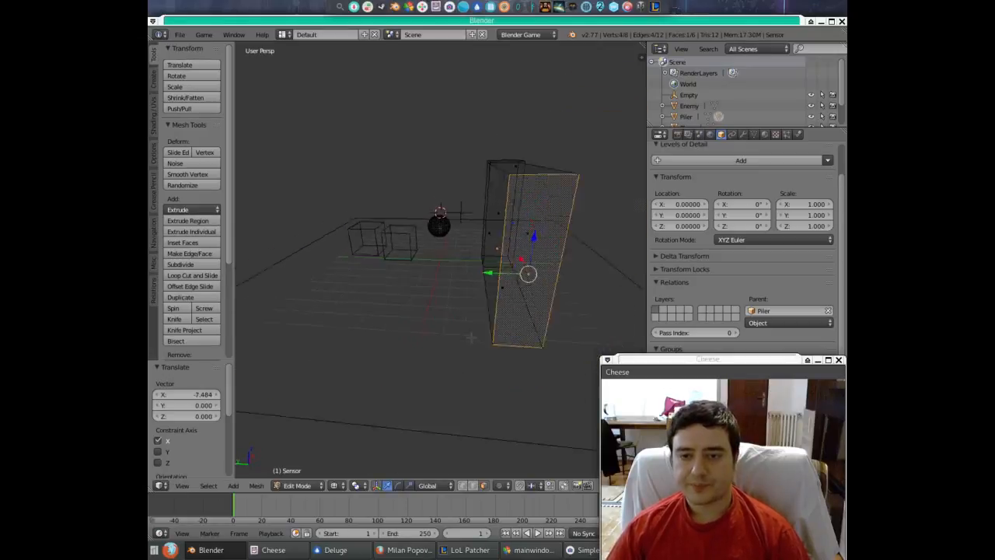
{"action": "key", "text": "s"}
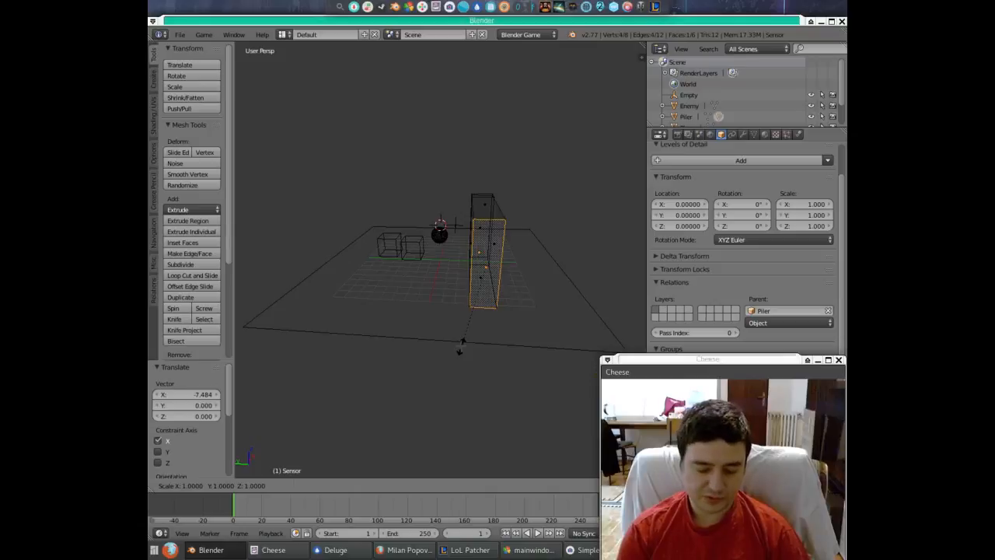
{"action": "key", "text": "y"}
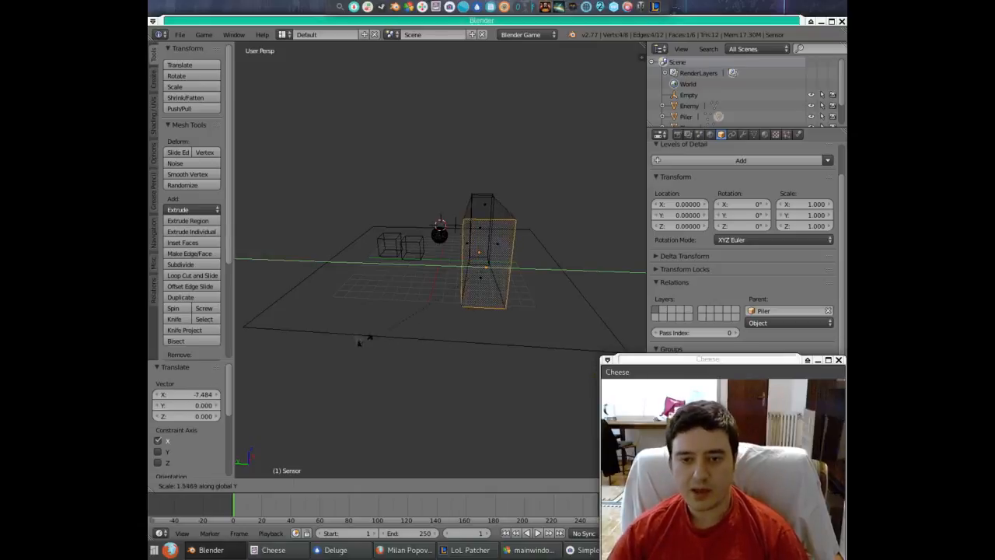
{"action": "left_click", "coordinate": [315, 339]}
{"action": "mouse_move", "coordinate": [315, 340]}
{"action": "middle_mouse_down"}
{"action": "mouse_move", "coordinate": [487, 363]}
{"action": "mouse_move", "coordinate": [316, 359]}
{"action": "middle_mouse_up"}
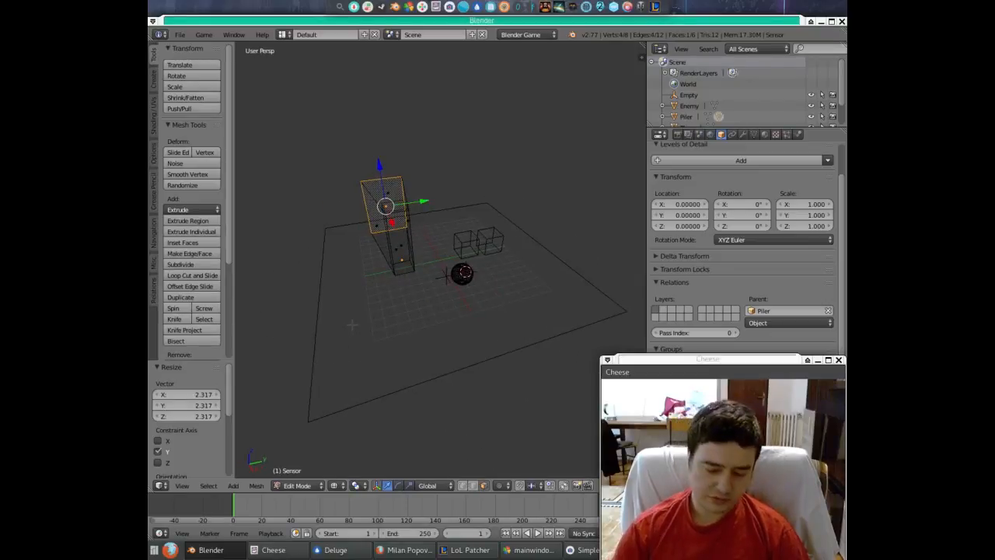
{"action": "key", "text": "z"}
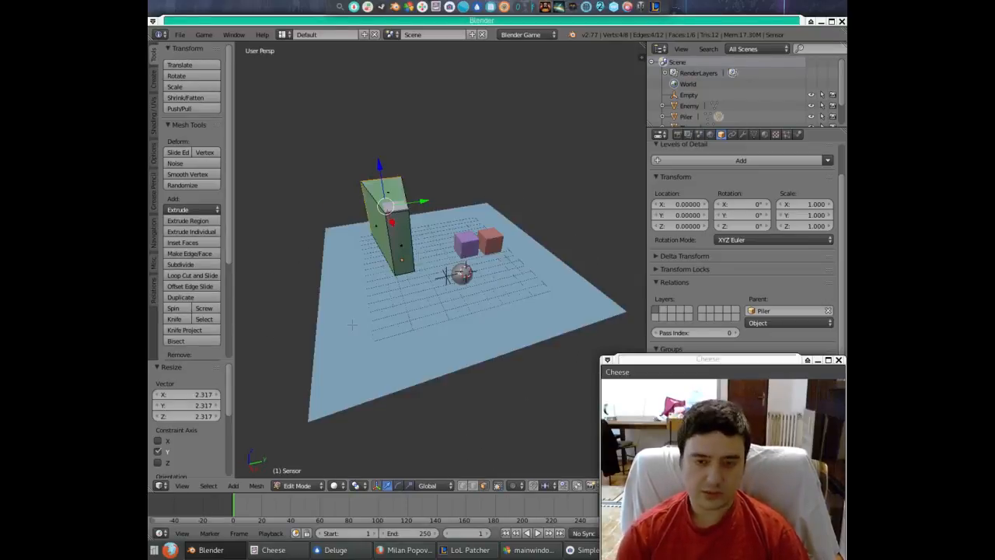
- Duplicate the Sensor's long side face toward the purple cube and move the copy about 0.68 along Y
{"action": "scroll", "coordinate": [389, 307], "scroll_direction": "up", "scroll_amount": 4}
{"action": "middle_click_drag", "start_coordinate": [426, 287], "coordinate": [432, 313]}
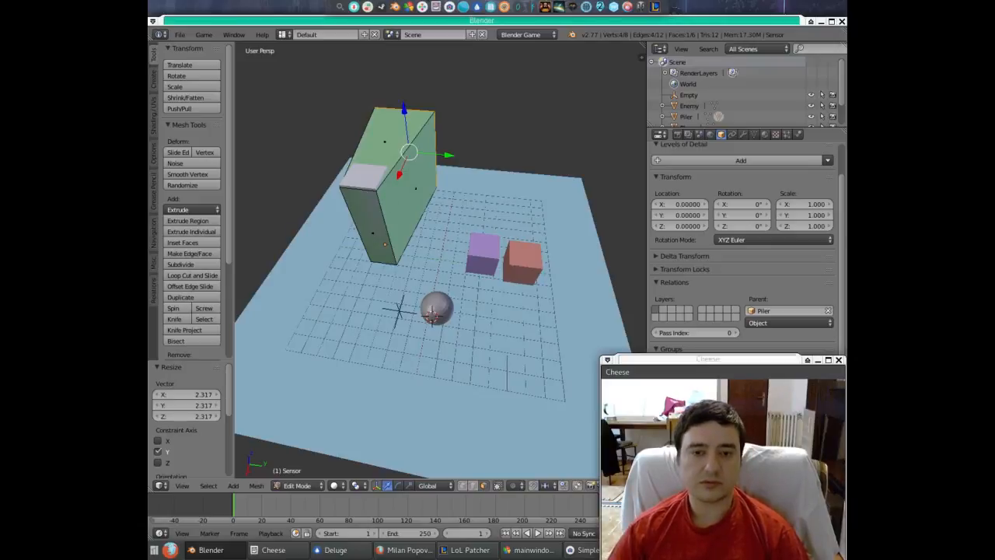
{"action": "right_click", "coordinate": [402, 193]}
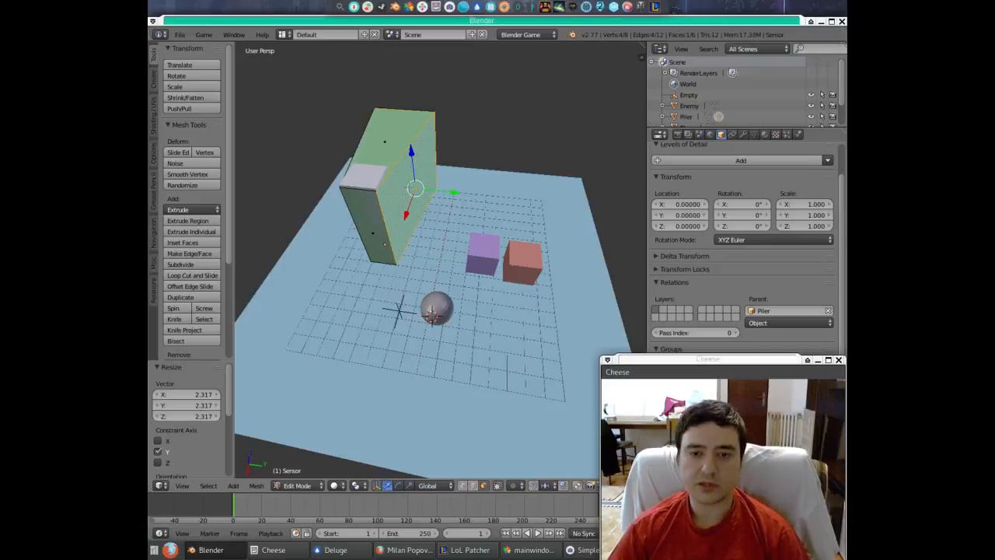
{"action": "key", "text": "z"}
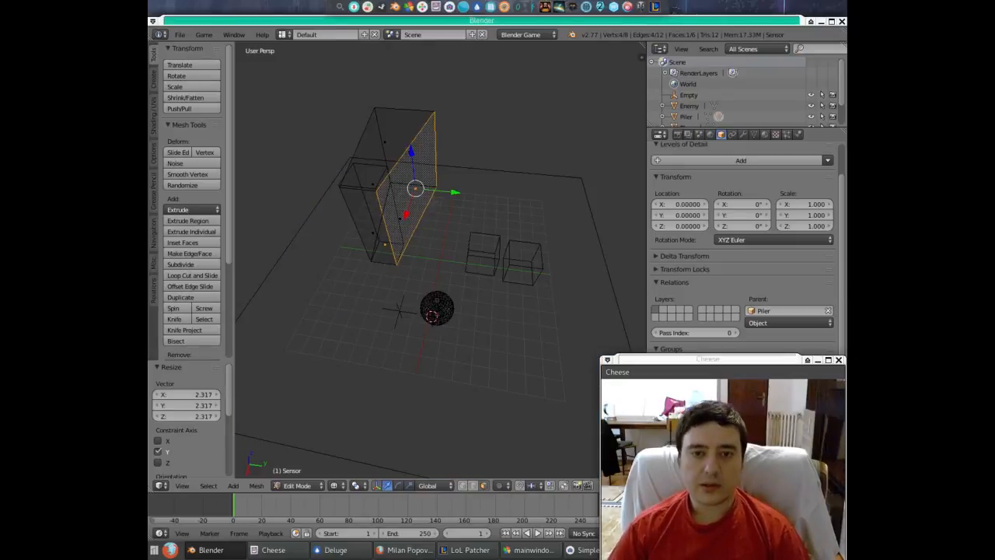
{"action": "key", "text": "space"}
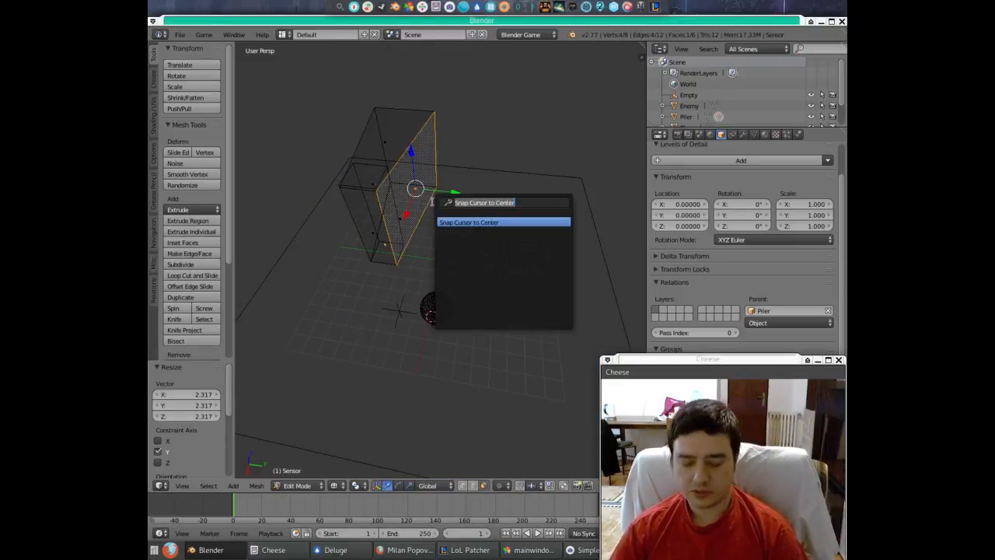
{"action": "type", "text": "dupl"}
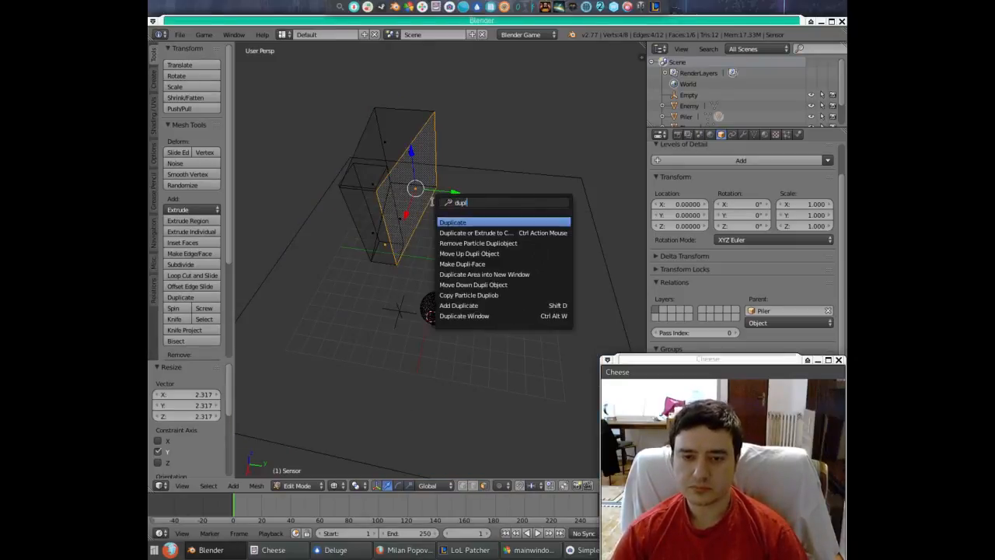
{"action": "type", "text": "i"}
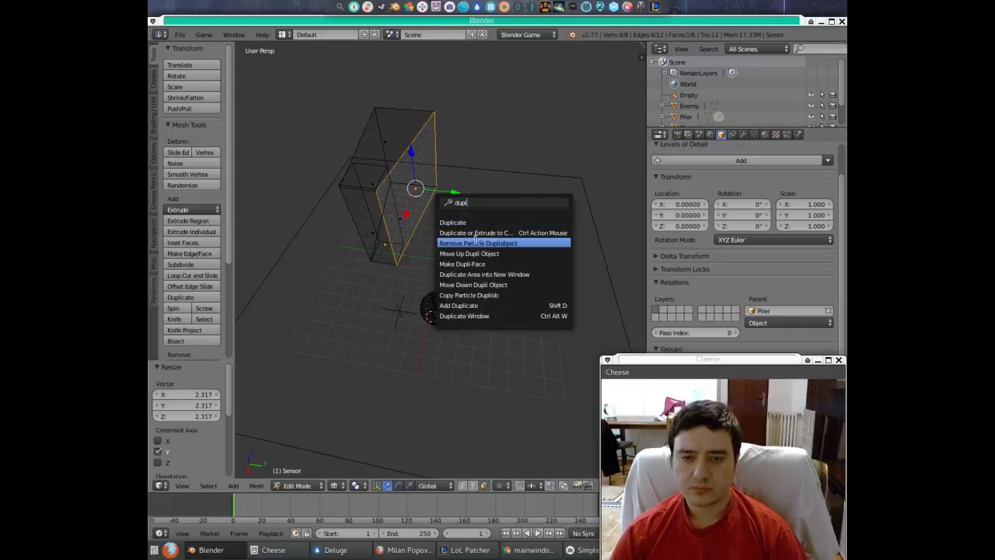
{"action": "left_click", "coordinate": [467, 217]}
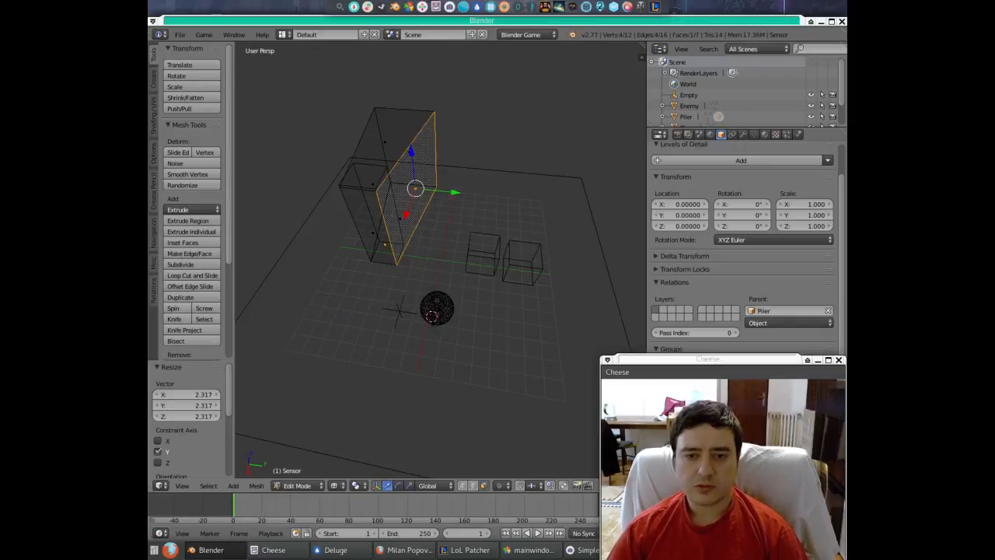
{"action": "key", "text": "g"}
{"action": "key", "text": "y"}
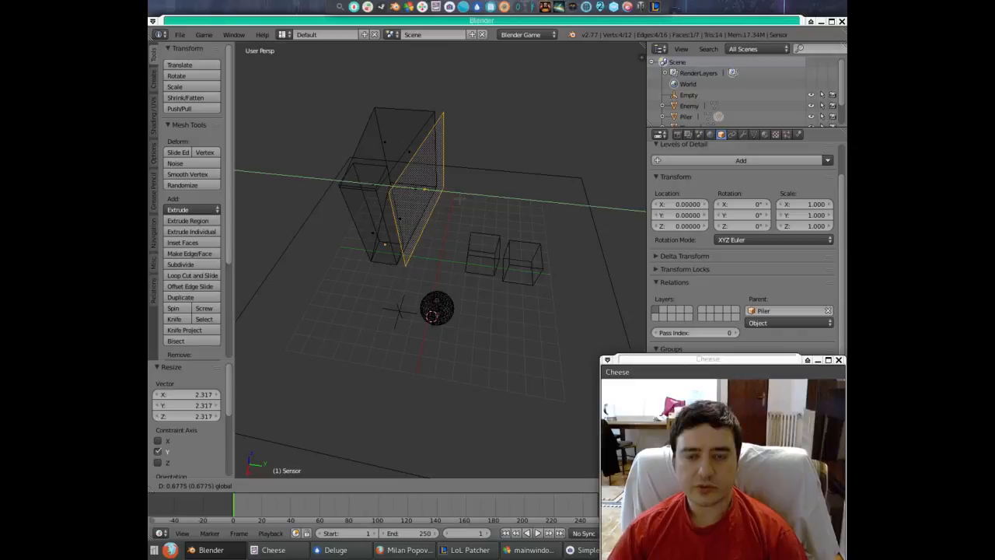
{"action": "left_click", "coordinate": [459, 199]}
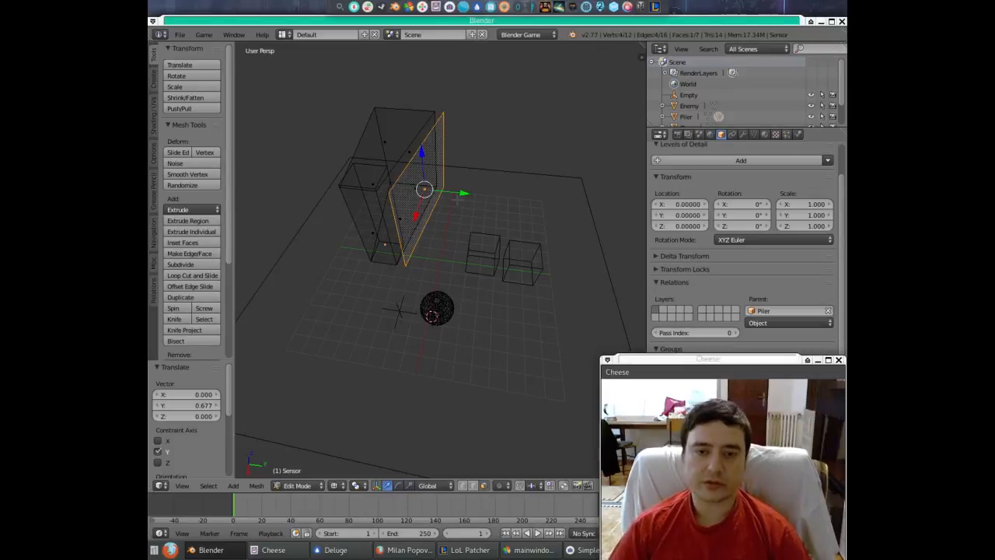
- Separate the duplicated face by selection into its own object and return to Object Mode
{"action": "key", "text": "space"}
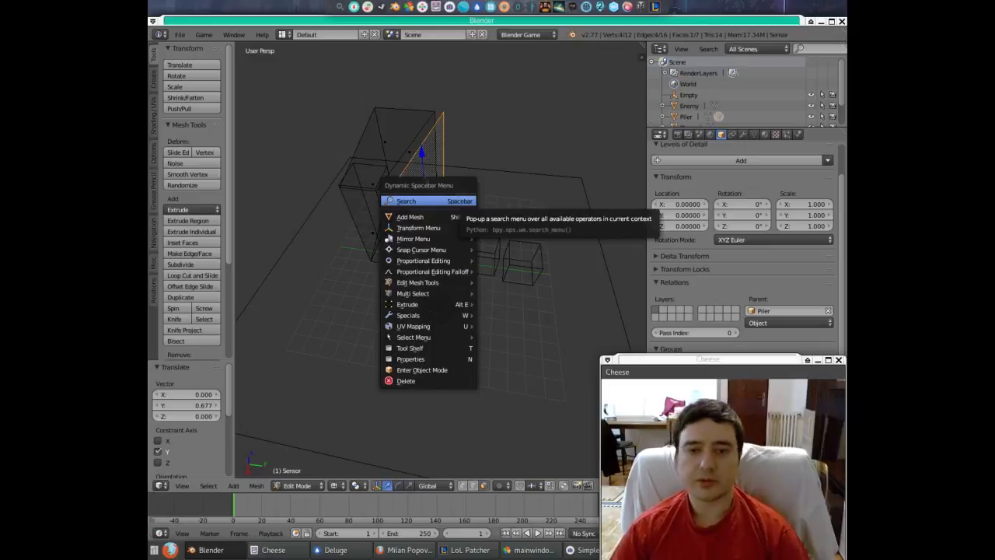
{"action": "left_click", "coordinate": [430, 201]}
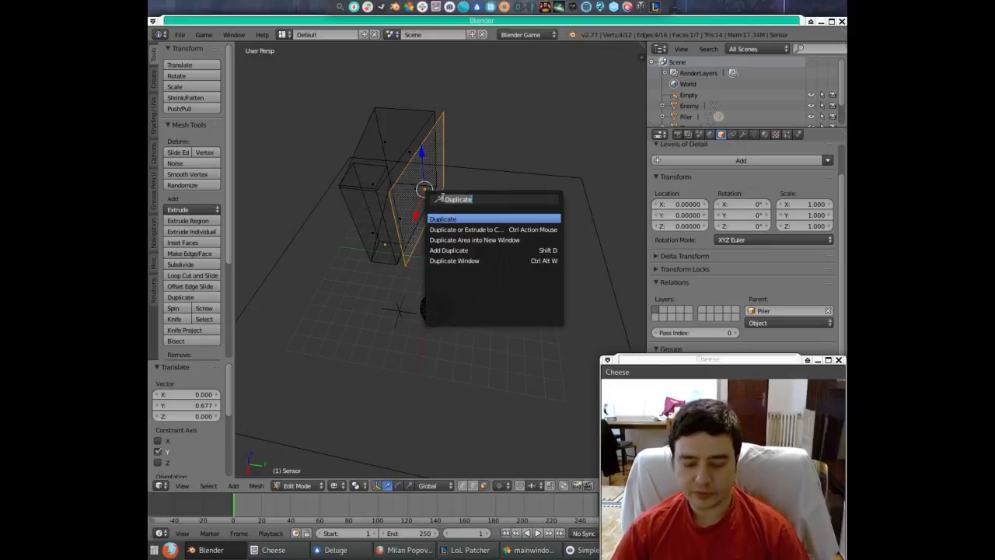
{"action": "type", "text": "sep"}
{"action": "key", "text": "Return"}
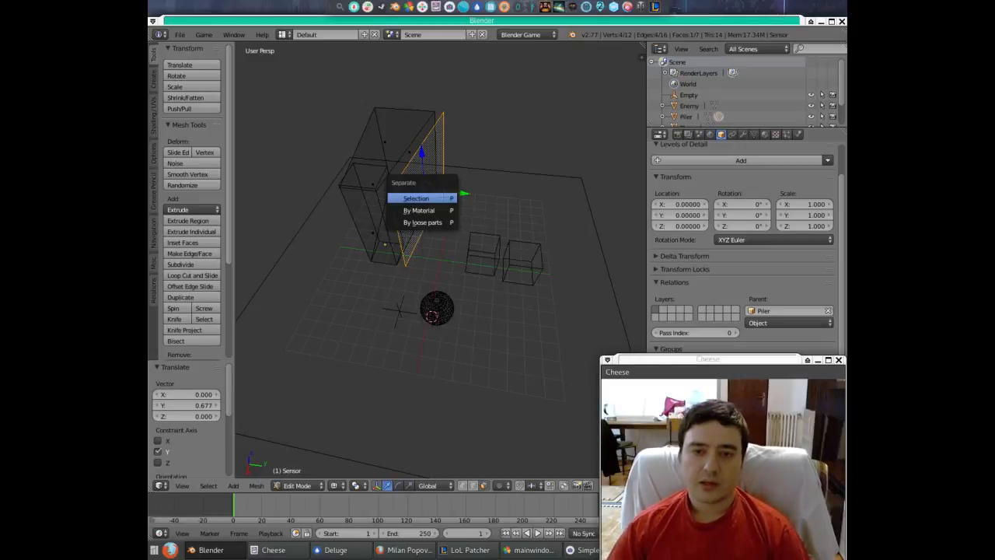
{"action": "left_click", "coordinate": [441, 198]}
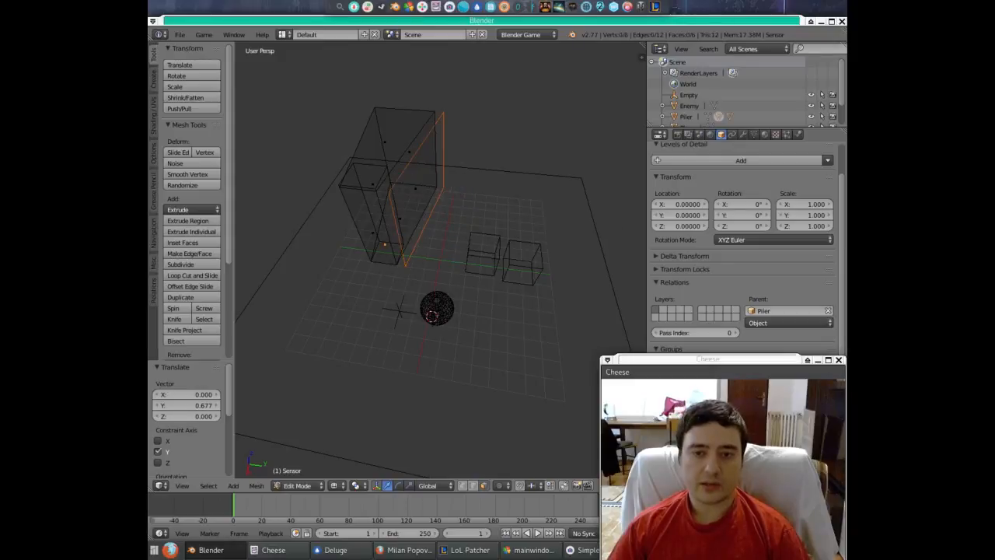
{"action": "left_click", "coordinate": [291, 487]}
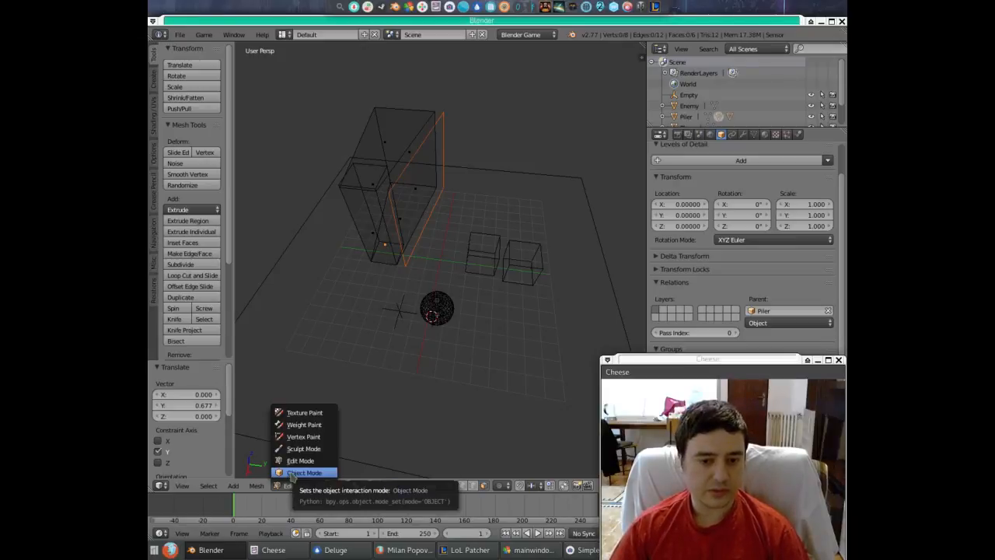
{"action": "left_click", "coordinate": [294, 474]}
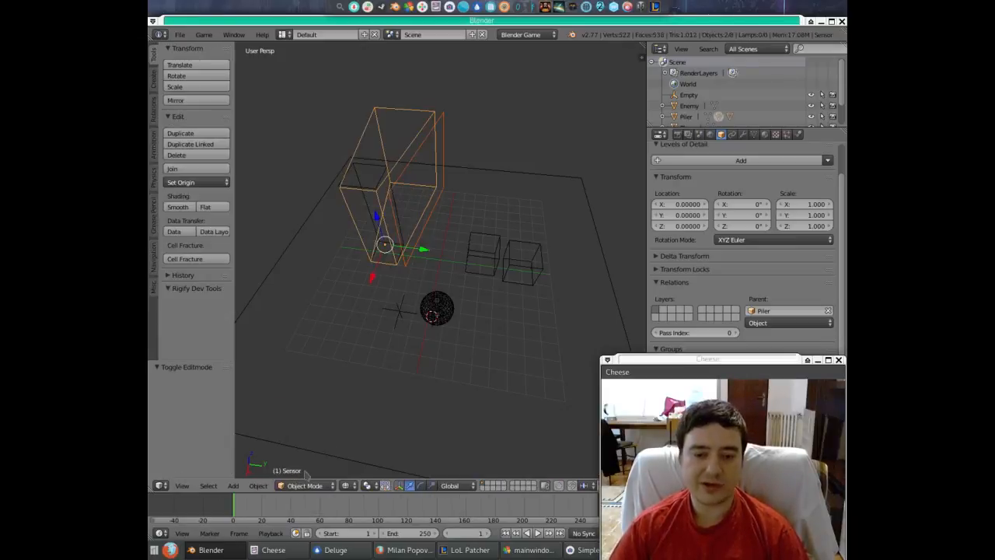
- Restore solid shading and move the separated wall about -0.358 along Y, closer to the Sensor's side
{"action": "key", "text": "z"}
{"action": "right_click", "coordinate": [413, 201]}
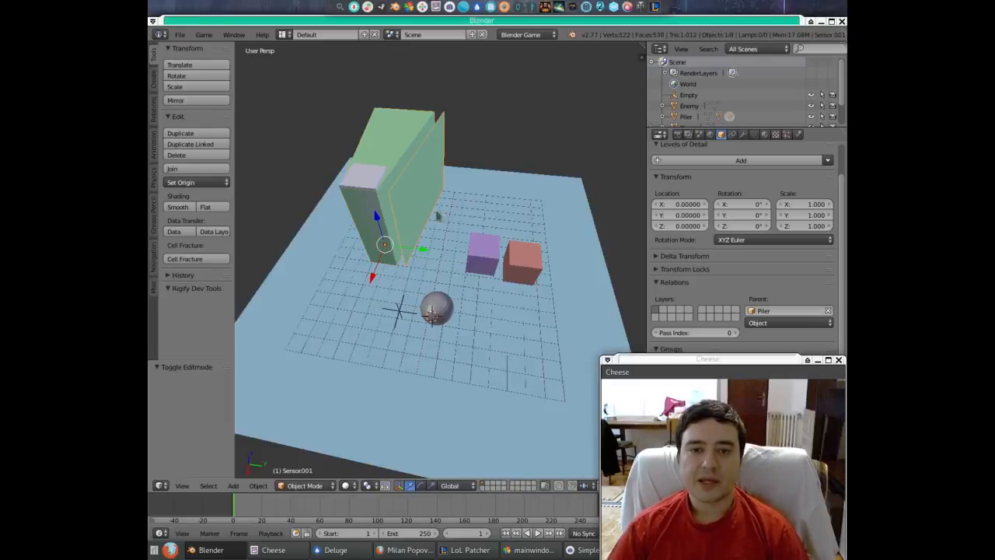
{"action": "key", "text": "g"}
{"action": "key", "text": "y"}
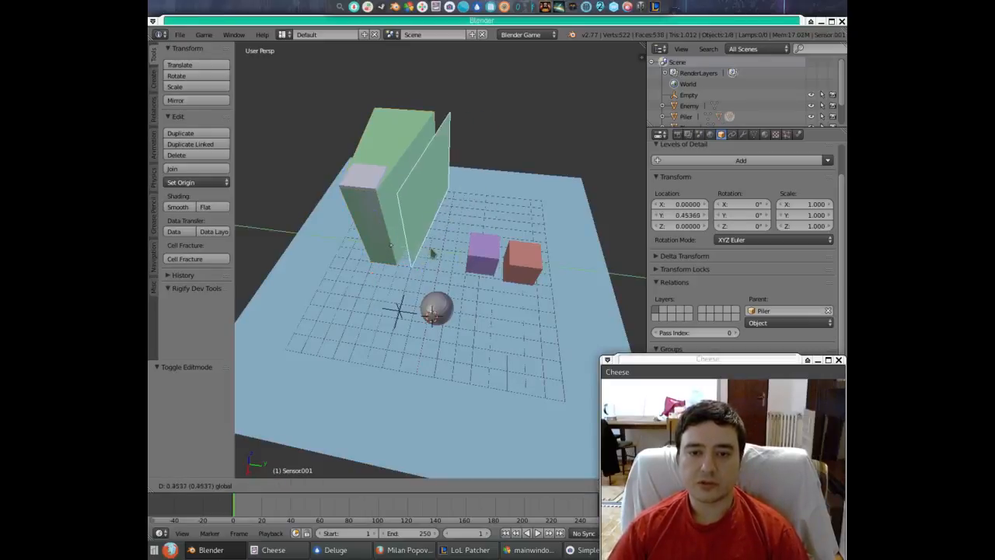
{"action": "left_click", "coordinate": [437, 251]}
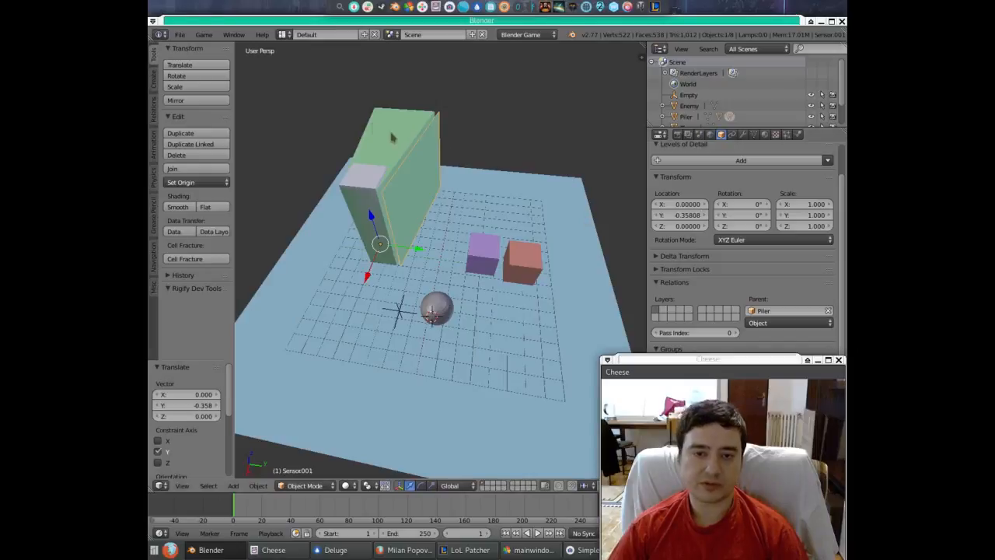
- Rename the separated wall object as SensorWall1
{"action": "scroll", "coordinate": [746, 247], "scroll_direction": "up", "scroll_amount": 2}
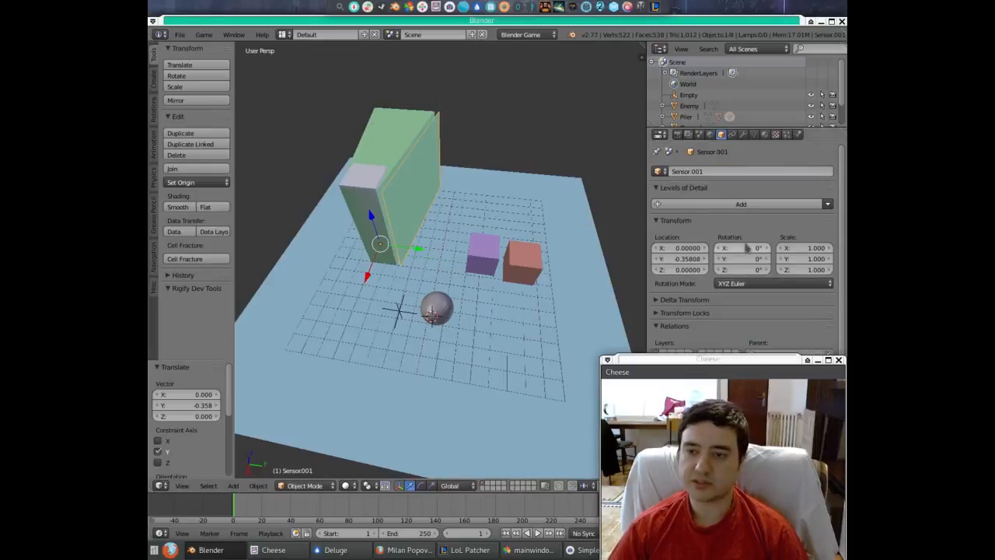
{"action": "left_click", "coordinate": [714, 171]}
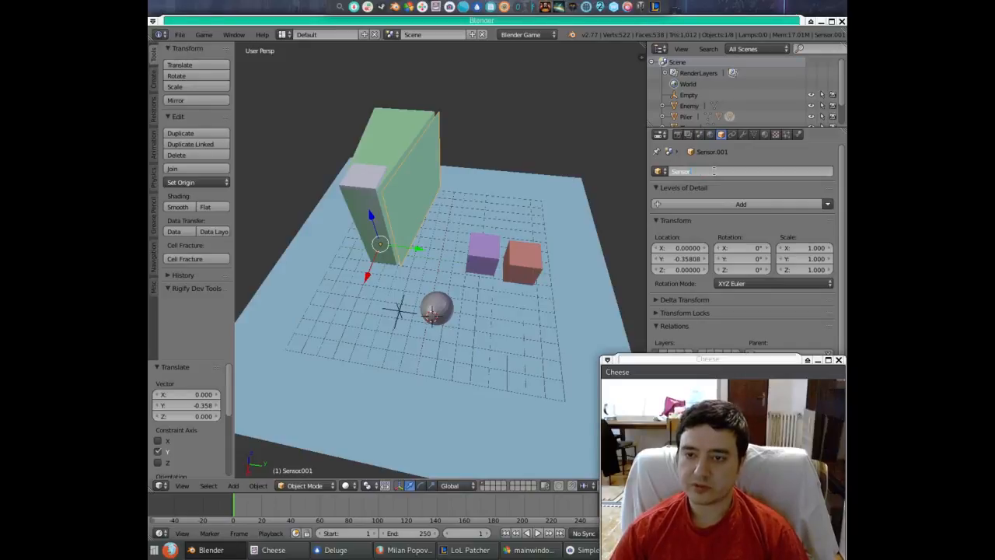
{"action": "type", "text": "SensorWall"}
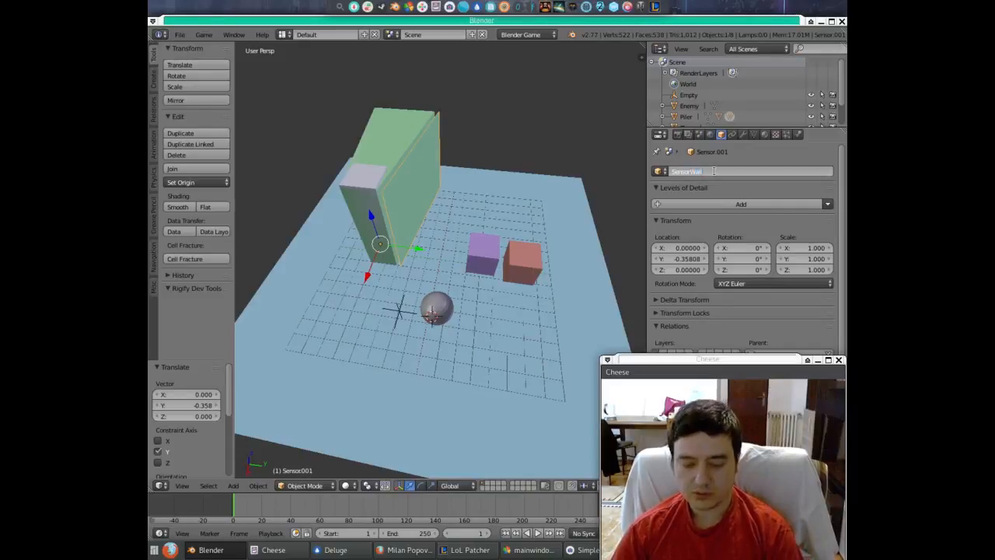
{"action": "type", "text": "1"}
{"action": "key", "text": "Return"}
- Set Sensor as the parent of SensorWall1 in its object relations
{"action": "middle_click_drag", "start_coordinate": [347, 247], "coordinate": [380, 241]}
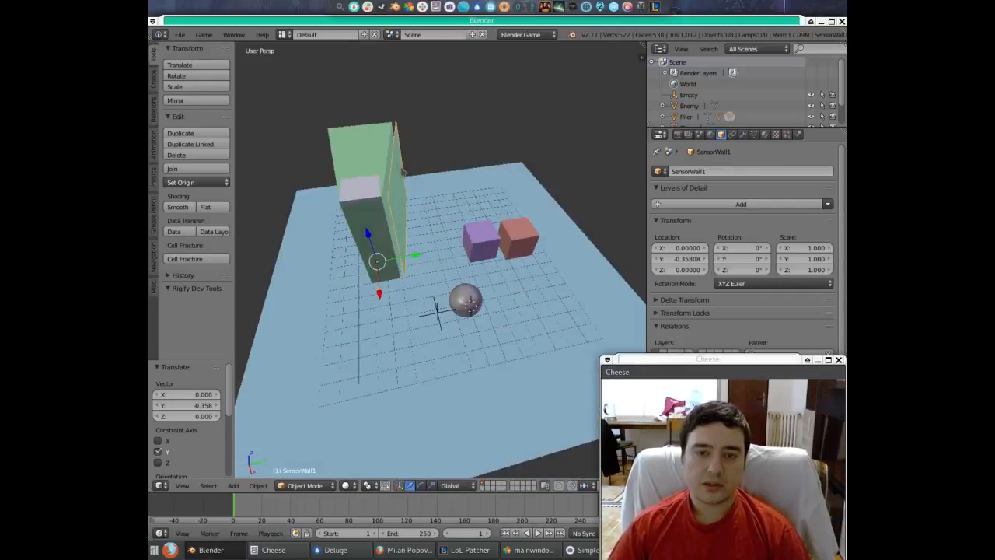
{"action": "scroll", "coordinate": [785, 268], "scroll_direction": "down", "scroll_amount": 5}
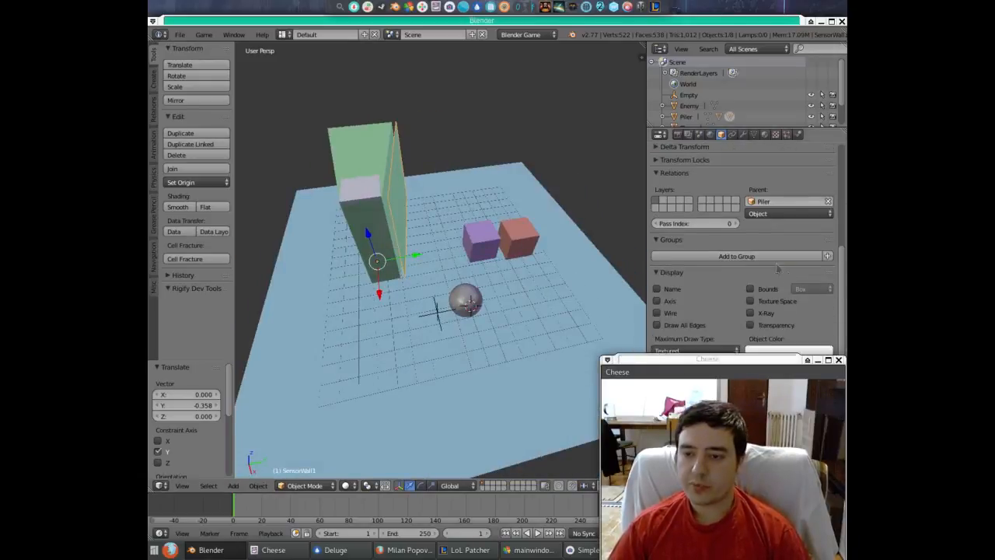
{"action": "left_click", "coordinate": [791, 200]}
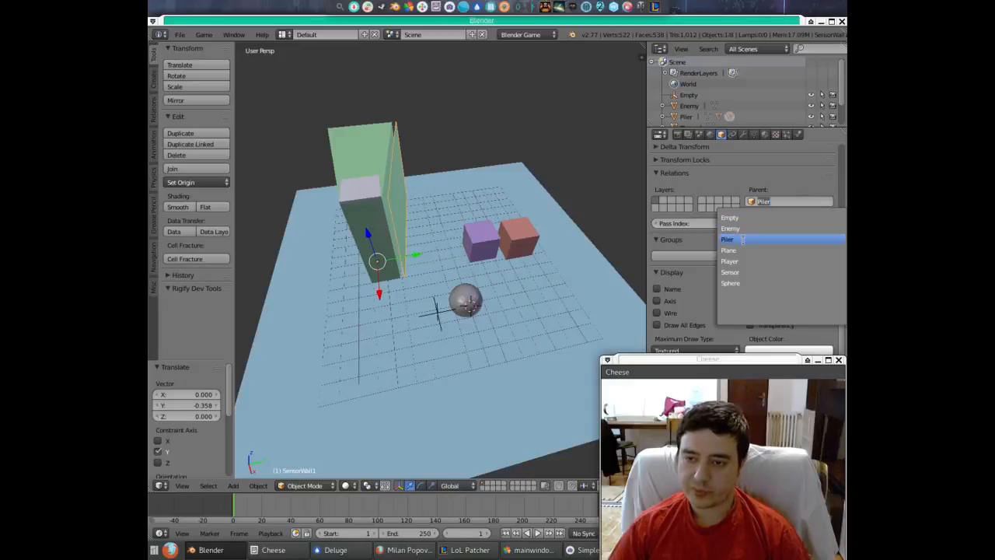
{"action": "left_click", "coordinate": [761, 272]}
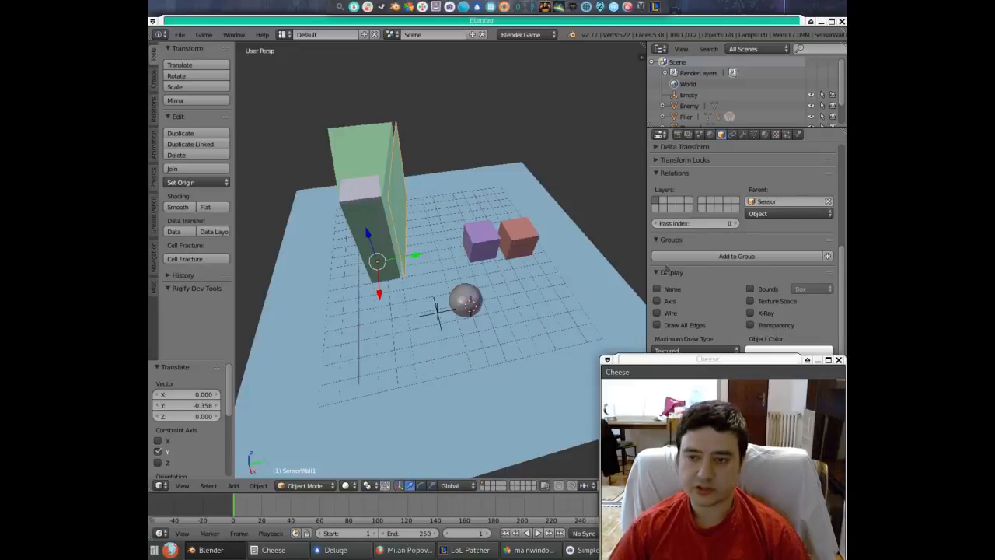
- Move the Empty about -9.790 along X, beside the sensor volume, and set SensorWall1 as its parent
{"action": "middle_click_drag", "start_coordinate": [428, 338], "coordinate": [402, 339]}
{"action": "right_click", "coordinate": [361, 141]}
{"action": "right_click", "coordinate": [374, 156]}
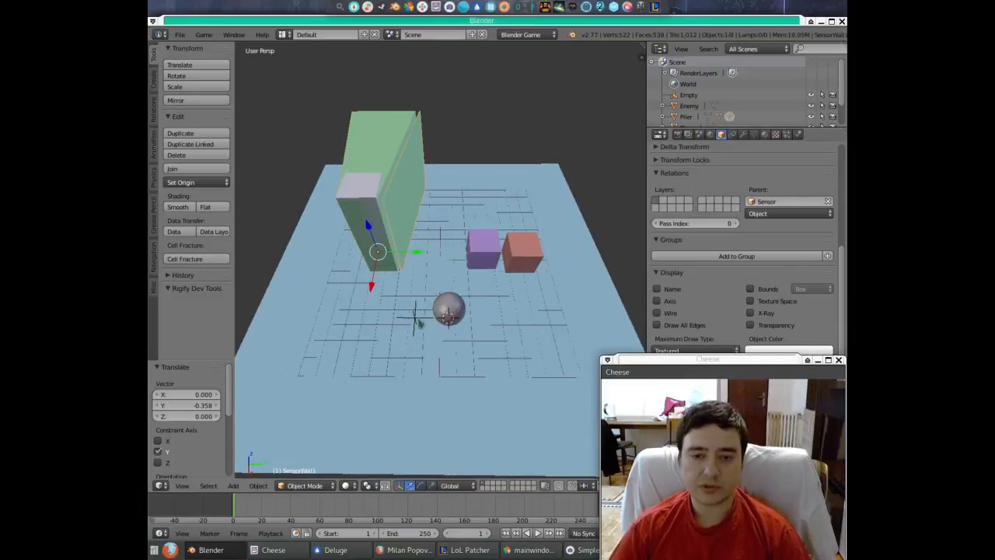
{"action": "right_click", "coordinate": [417, 318]}
{"action": "left_click_drag", "start_coordinate": [413, 360], "coordinate": [434, 245]}
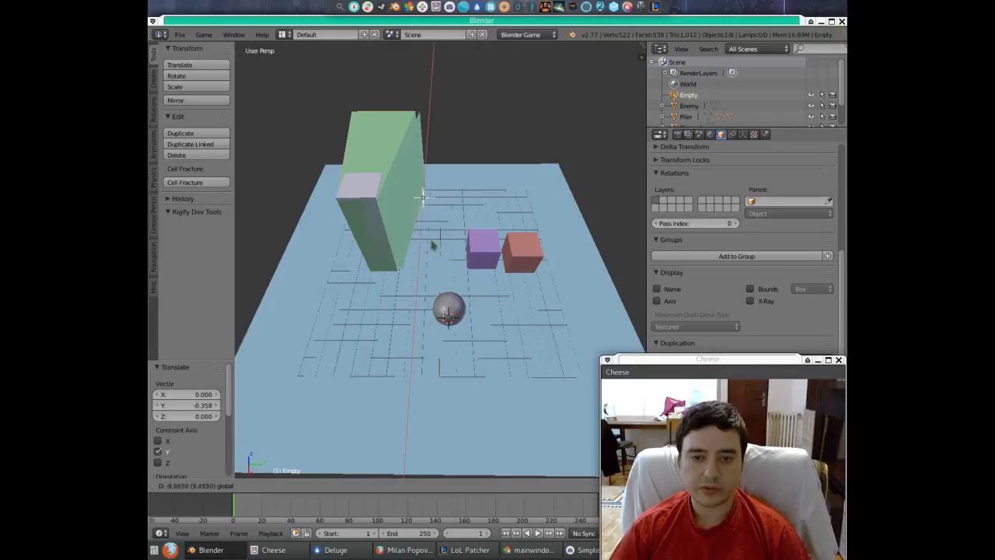
{"action": "mouse_move", "coordinate": [433, 245]}
{"action": "middle_mouse_down"}
{"action": "mouse_move", "coordinate": [441, 214]}
{"action": "mouse_move", "coordinate": [441, 247]}
{"action": "middle_mouse_up"}
{"action": "left_click", "coordinate": [780, 202]}
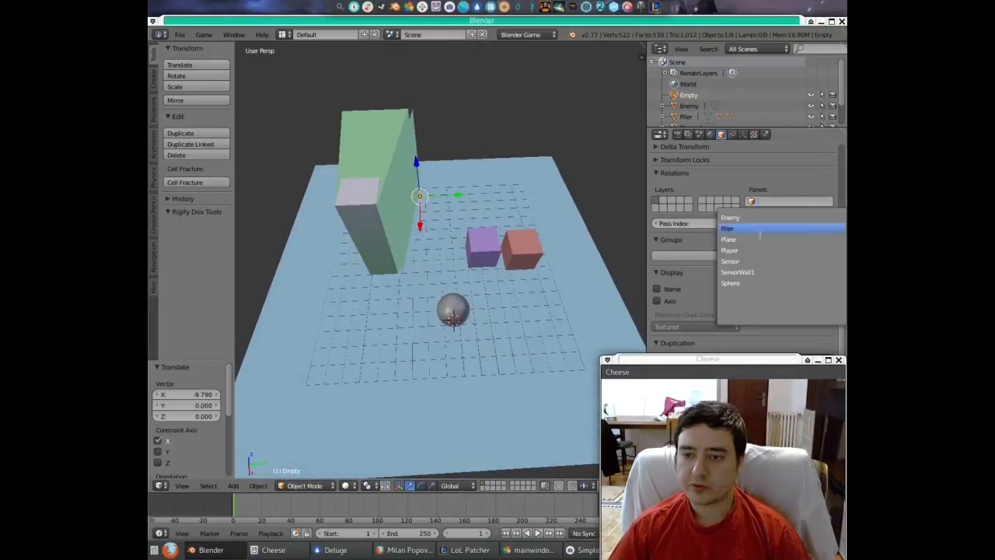
{"action": "left_click", "coordinate": [752, 271]}
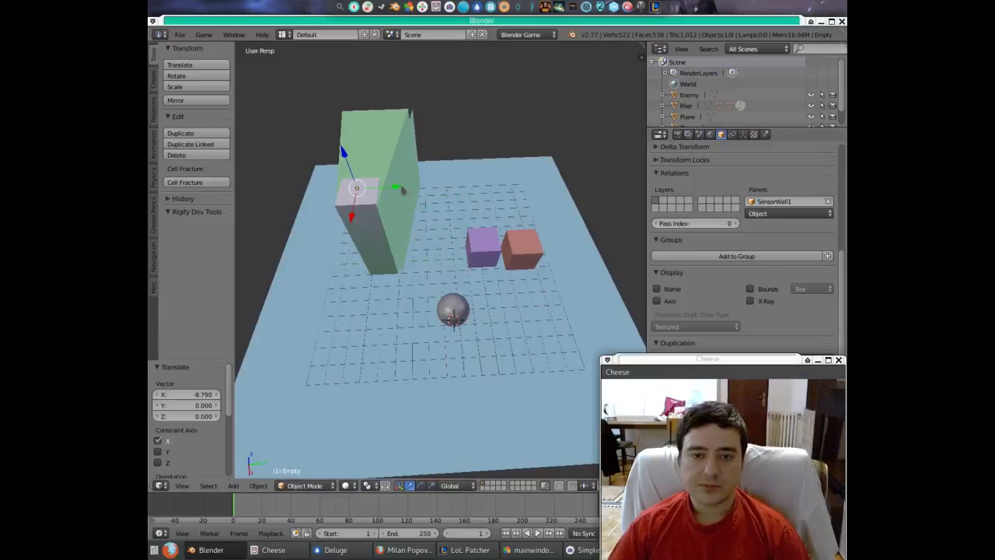
- Reposition the parented Empty just outside the sensor wall, moving it about 4.302 along Y and 0.811 along X
{"action": "key", "text": "g"}
{"action": "key", "text": "y"}
{"action": "left_click", "coordinate": [457, 194]}
{"action": "key", "text": "g"}
{"action": "key", "text": "y"}
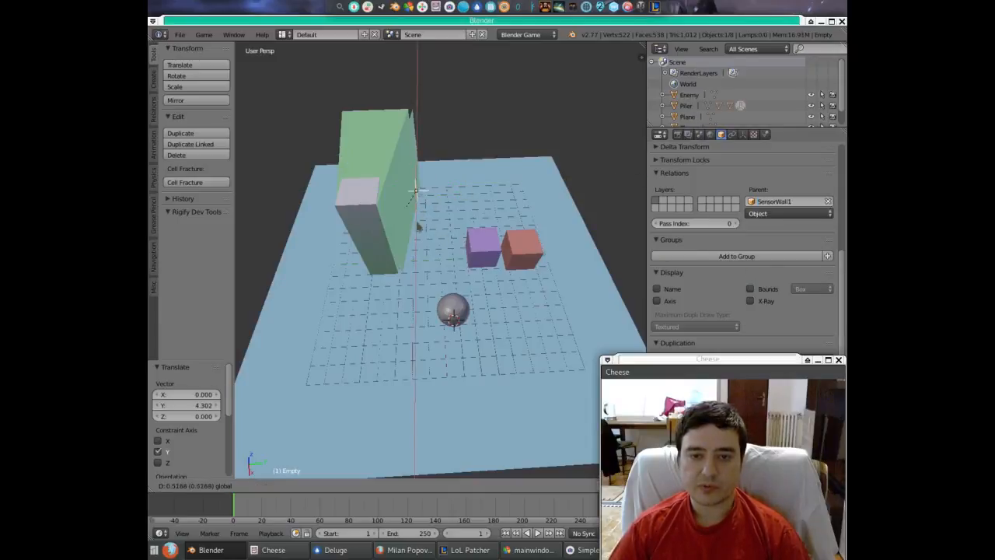
{"action": "key", "text": "x"}
{"action": "left_click", "coordinate": [418, 219]}
{"action": "middle_click_drag", "start_coordinate": [417, 219], "coordinate": [409, 265]}
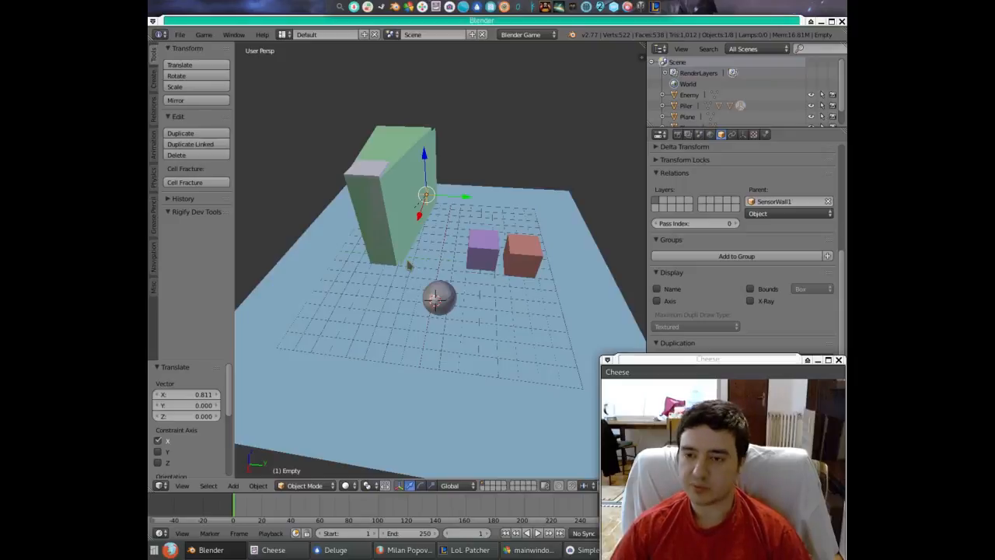
- Set the physics type of SensorWall1 to Sensor
{"action": "scroll", "coordinate": [756, 234], "scroll_direction": "up", "scroll_amount": 5}
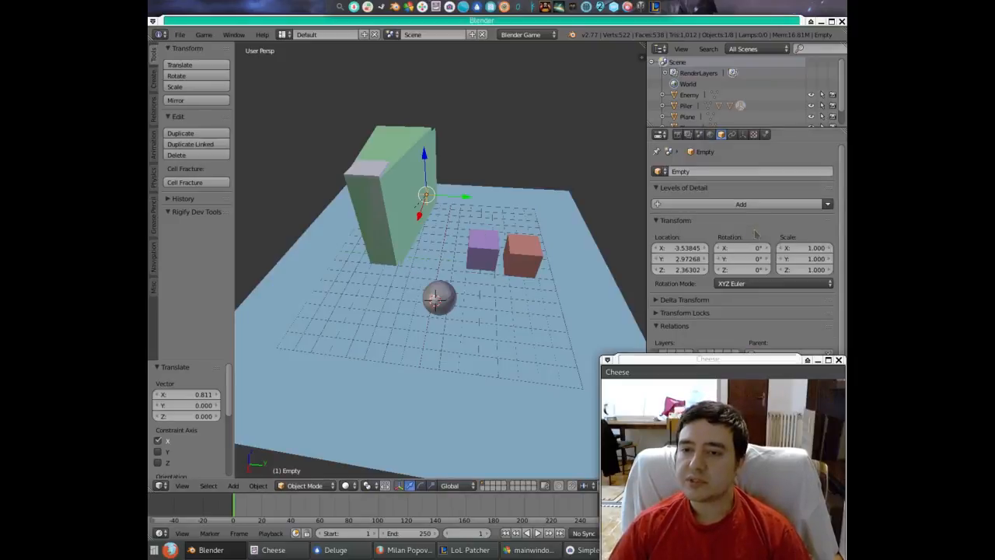
{"action": "left_click", "coordinate": [766, 135]}
{"action": "right_click", "coordinate": [412, 186]}
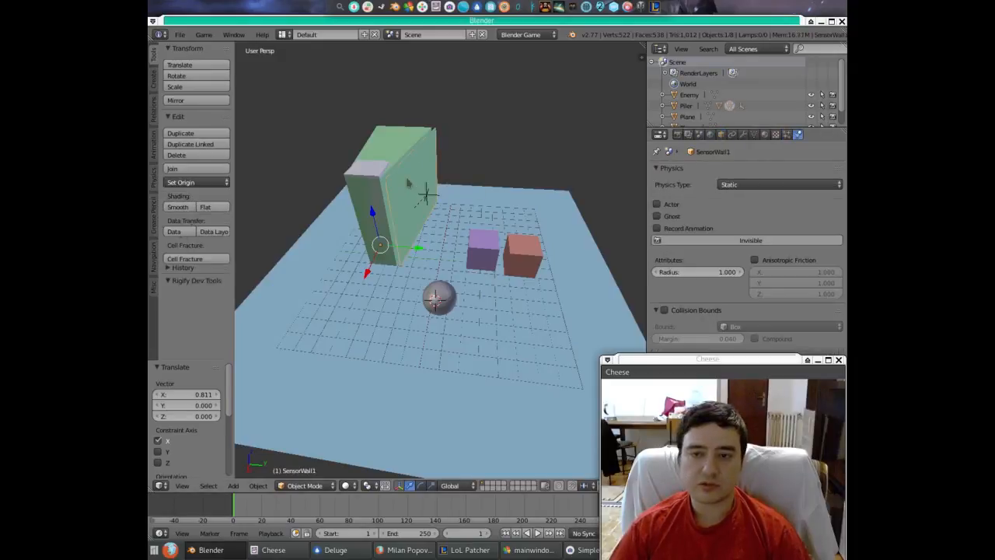
{"action": "left_click", "coordinate": [791, 185]}
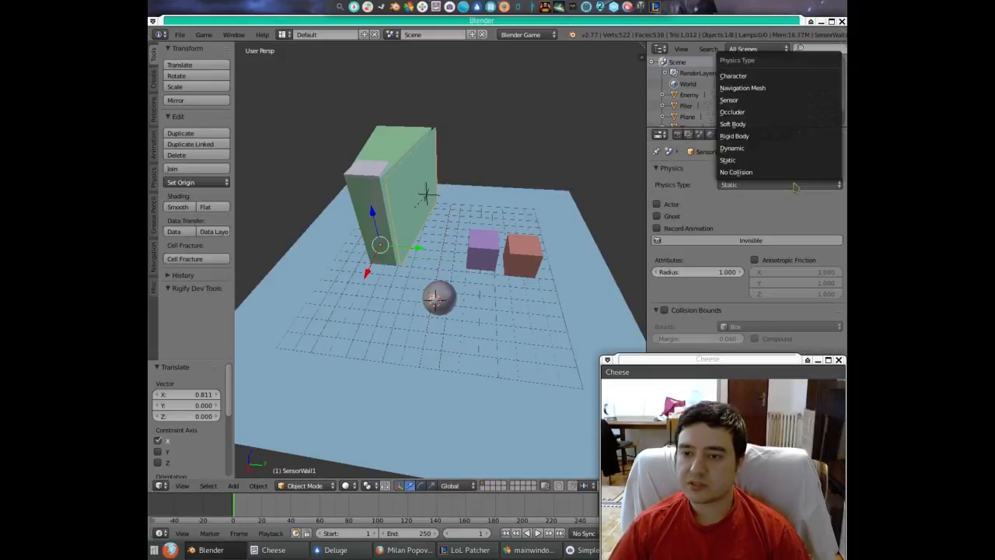
{"action": "left_click", "coordinate": [753, 103]}
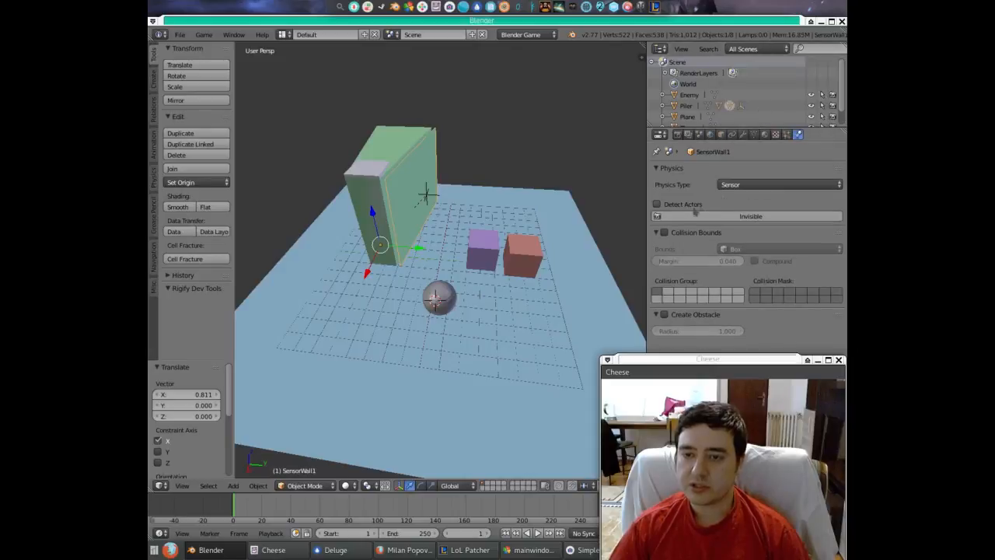
- Enable collision bounds for SensorWall1 and set their shape to Triangle Mesh
{"action": "left_click", "coordinate": [661, 232]}
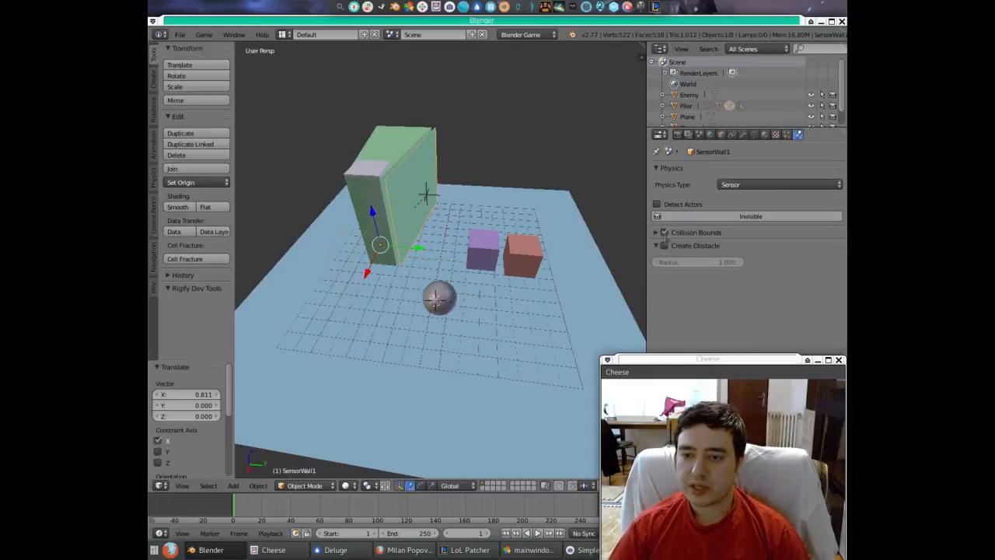
{"action": "left_click", "coordinate": [660, 232]}
{"action": "left_click", "coordinate": [732, 249]}
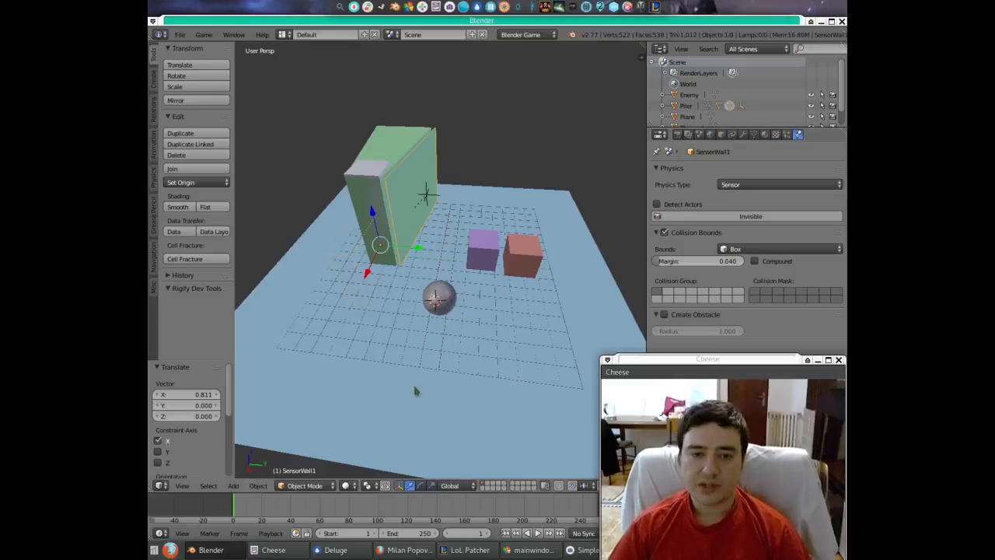
{"action": "middle_click_drag", "start_coordinate": [415, 388], "coordinate": [350, 346]}
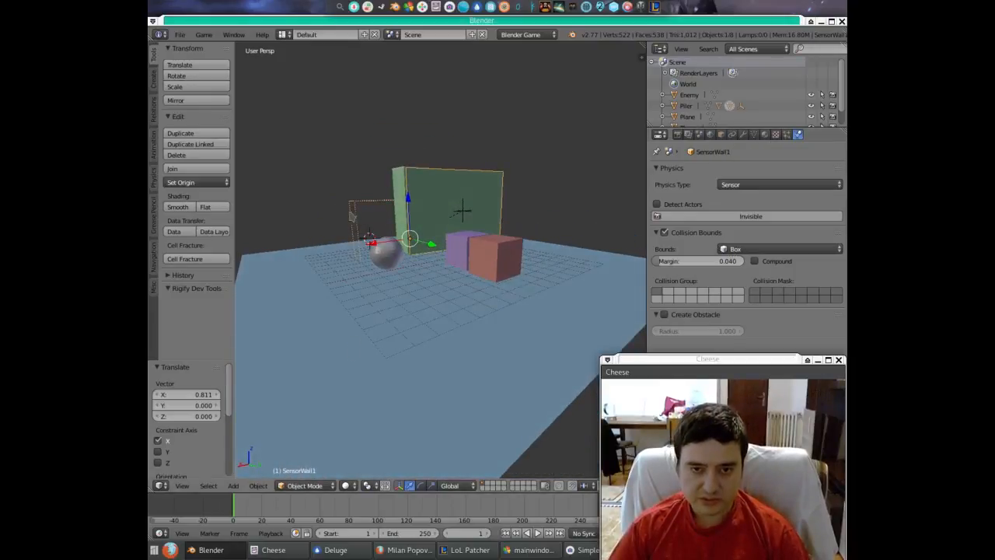
{"action": "middle_click_drag", "start_coordinate": [369, 237], "coordinate": [482, 334]}
{"action": "left_click", "coordinate": [742, 249]}
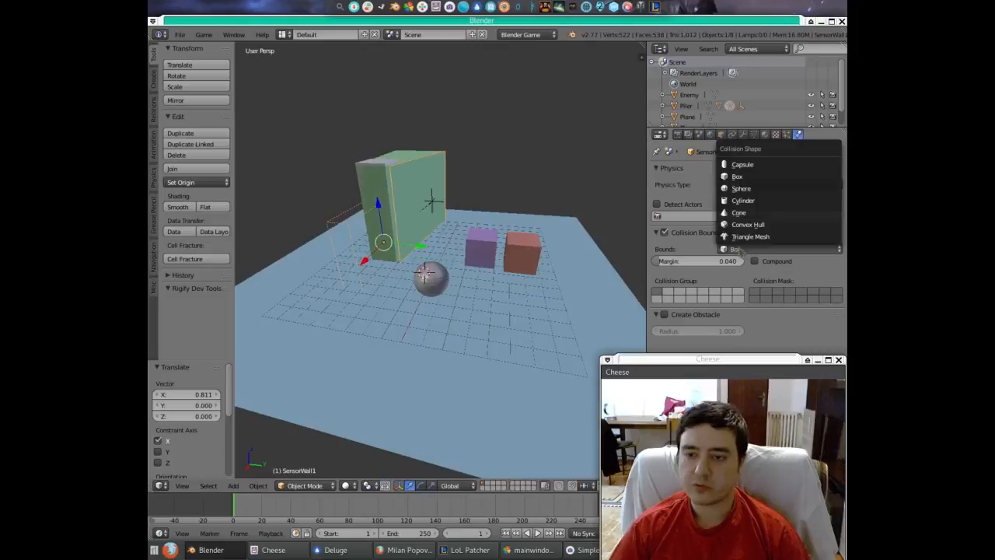
{"action": "left_click", "coordinate": [744, 237]}
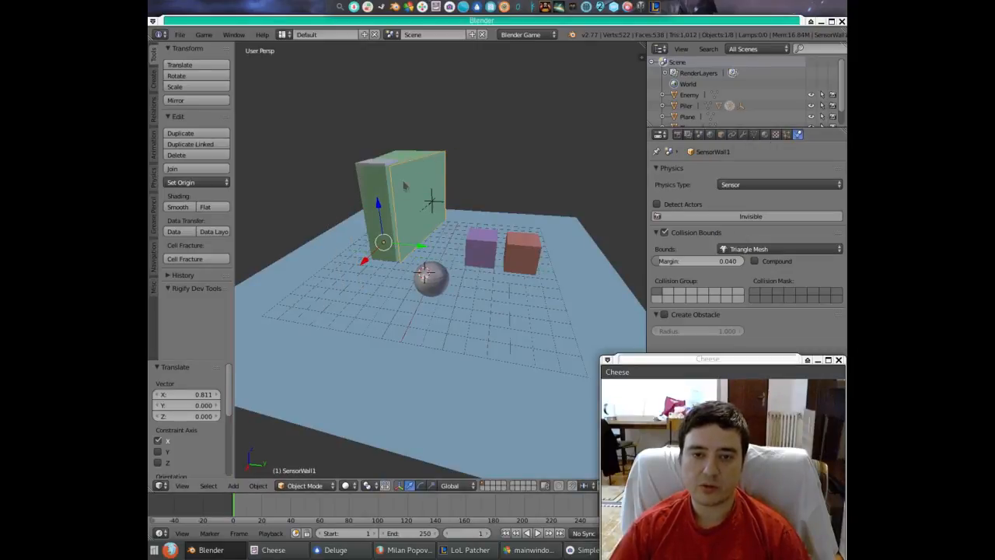
- Set the physics type of the Sensor volume to No Collision
{"action": "middle_click_drag", "start_coordinate": [368, 272], "coordinate": [367, 291]}
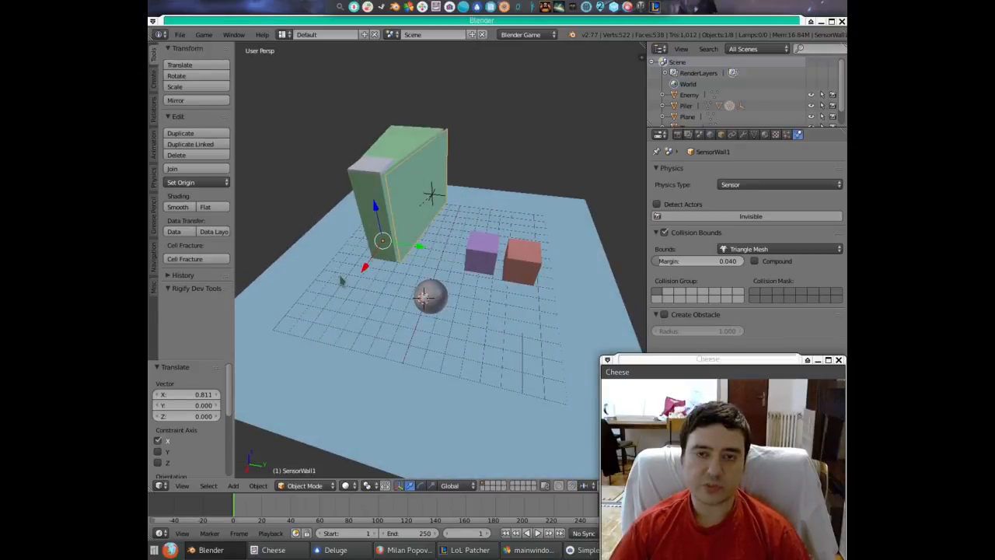
{"action": "middle_click_drag", "start_coordinate": [343, 282], "coordinate": [366, 290]}
{"action": "right_click", "coordinate": [387, 144]}
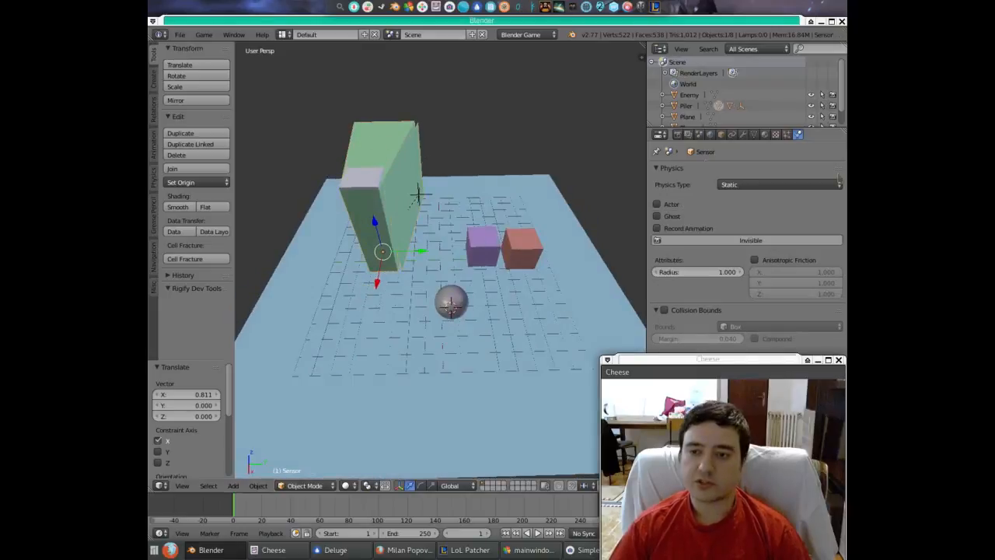
{"action": "left_click", "coordinate": [785, 186]}
{"action": "left_click", "coordinate": [744, 172]}
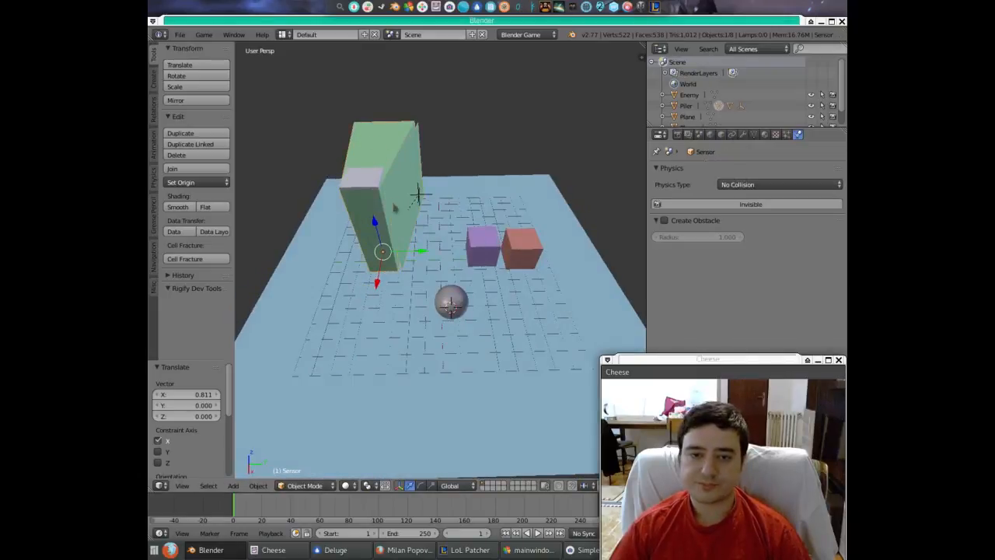
- Keep the Piler object's physics type Static and enable its collision bounds with the Triangle Mesh shape
{"action": "right_click", "coordinate": [366, 183]}
{"action": "left_click", "coordinate": [736, 190]}
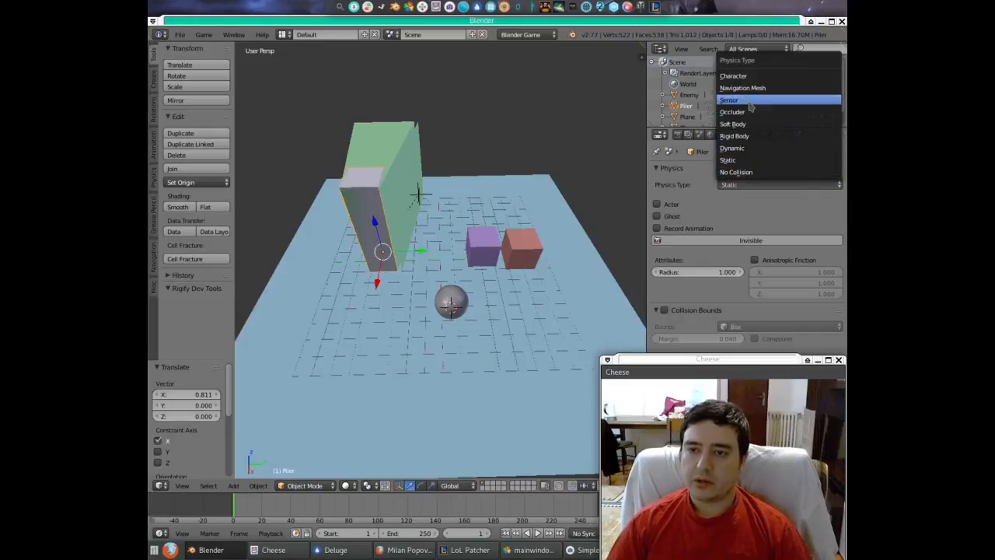
{"action": "left_click", "coordinate": [729, 160]}
{"action": "left_click", "coordinate": [664, 309]}
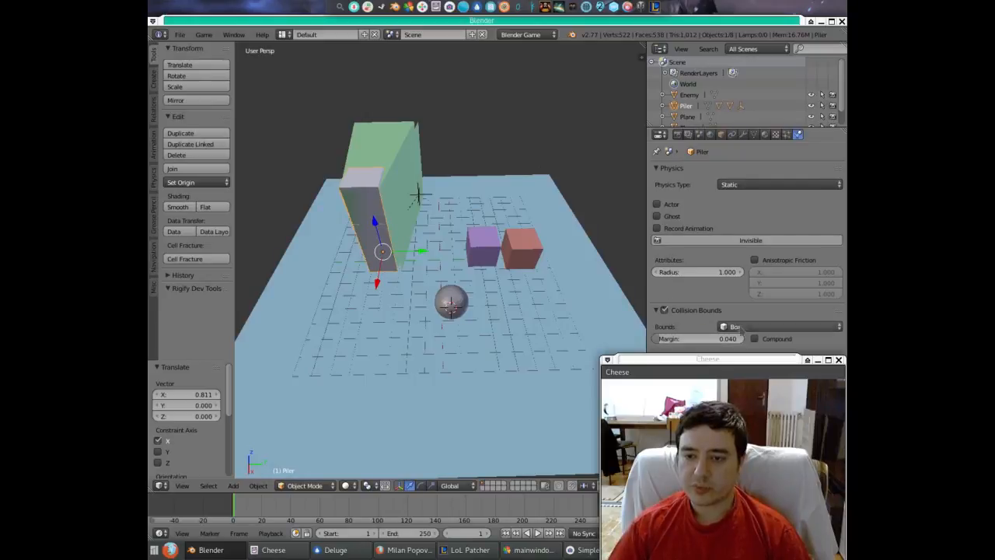
{"action": "left_click", "coordinate": [742, 326]}
{"action": "left_click", "coordinate": [743, 314]}
- Move the purple Enemy cube about 3.088 along X, away from the red Player cube
{"action": "middle_click_drag", "start_coordinate": [398, 310], "coordinate": [395, 296]}
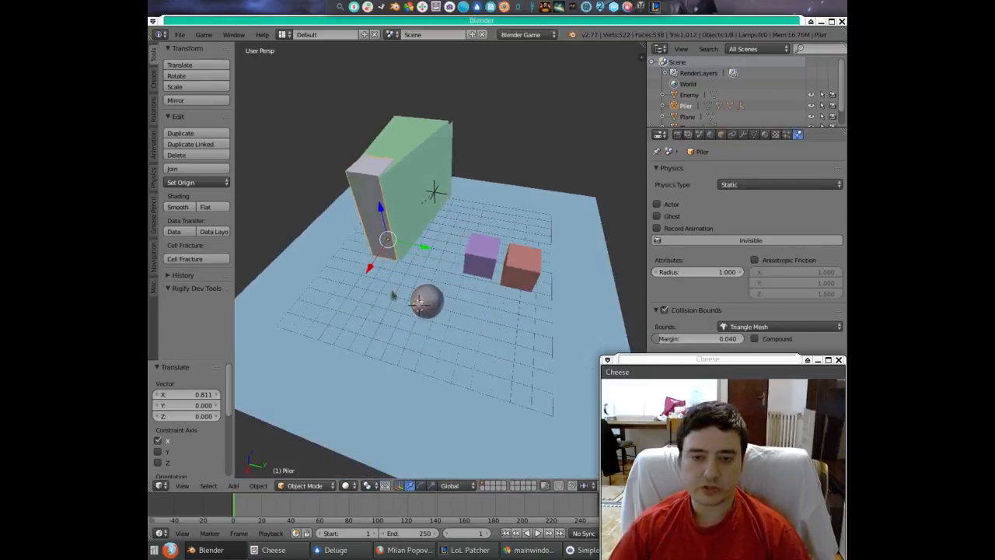
{"action": "right_click", "coordinate": [480, 254]}
{"action": "left_click_drag", "start_coordinate": [473, 288], "coordinate": [459, 327]}
- Set the Player cube's physics type to Character with collision bounds enabled, and move it about -3.266 along X
{"action": "right_click", "coordinate": [521, 264]}
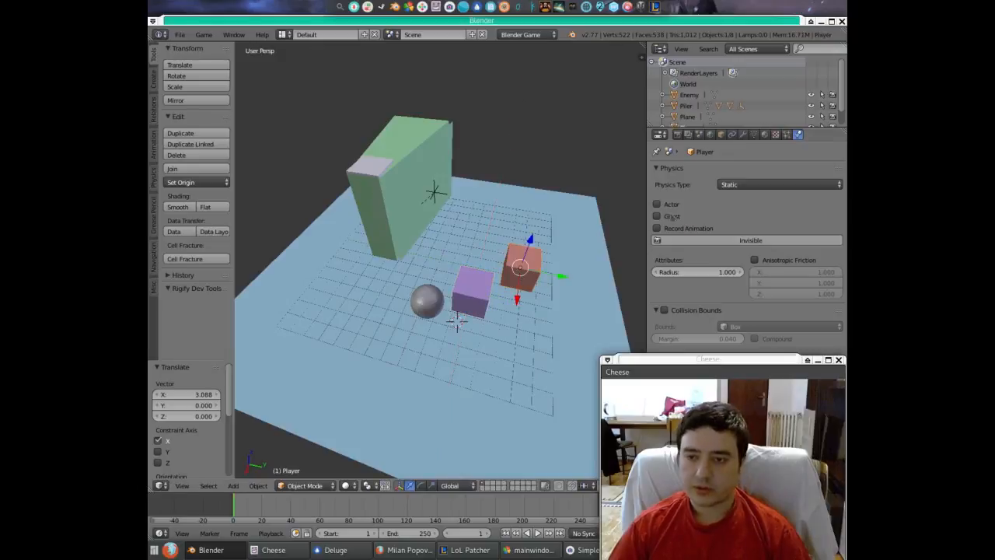
{"action": "left_click", "coordinate": [746, 185]}
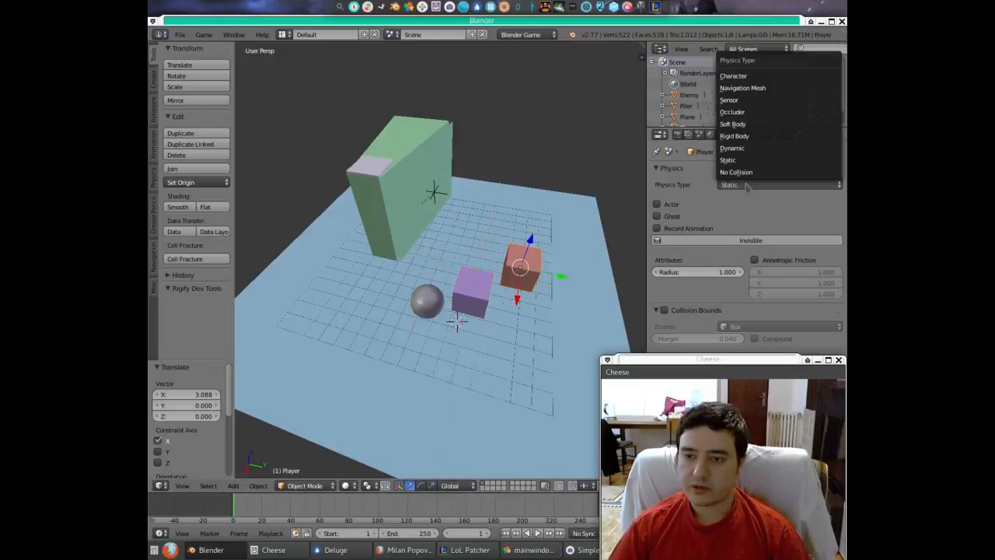
{"action": "left_click", "coordinate": [750, 77]}
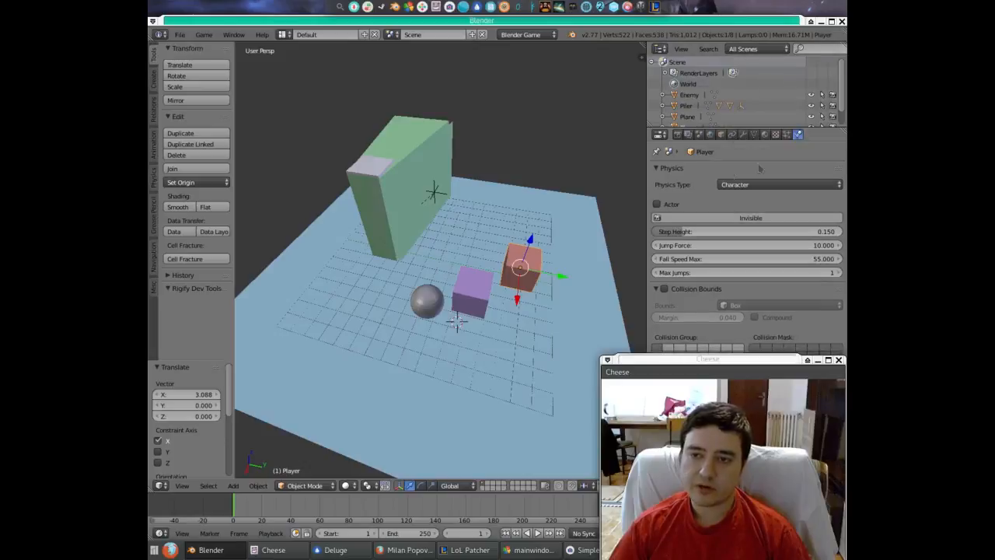
{"action": "left_click", "coordinate": [685, 288]}
{"action": "left_click", "coordinate": [665, 288]}
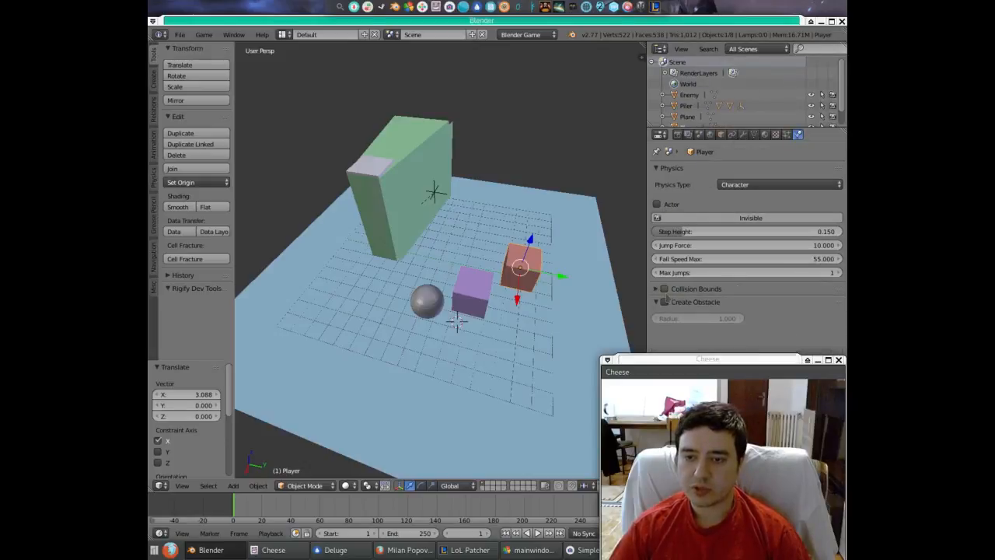
{"action": "left_click_drag", "start_coordinate": [518, 298], "coordinate": [529, 267]}
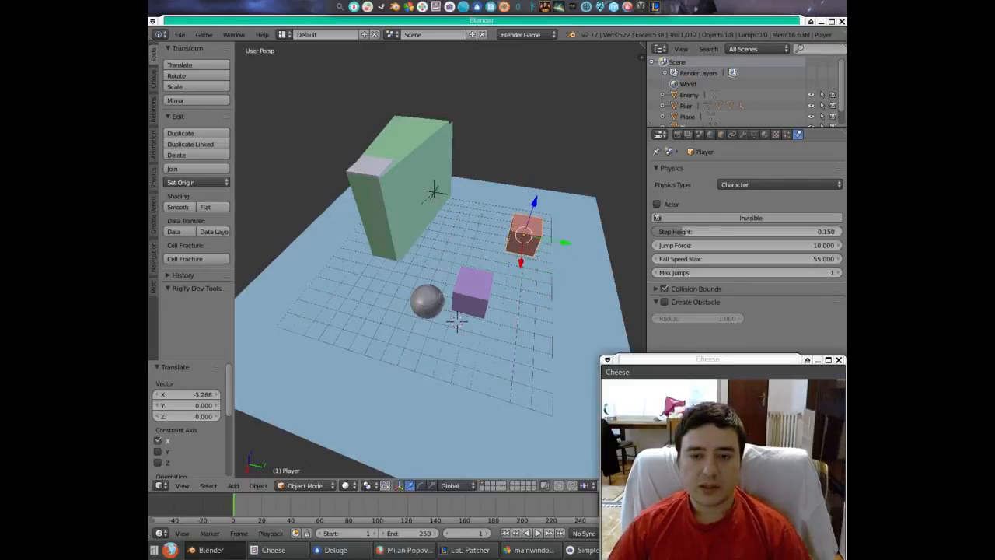
- Set the physics type of the Sphere to No Collision
{"action": "right_click", "coordinate": [434, 304]}
{"action": "left_click", "coordinate": [768, 186]}
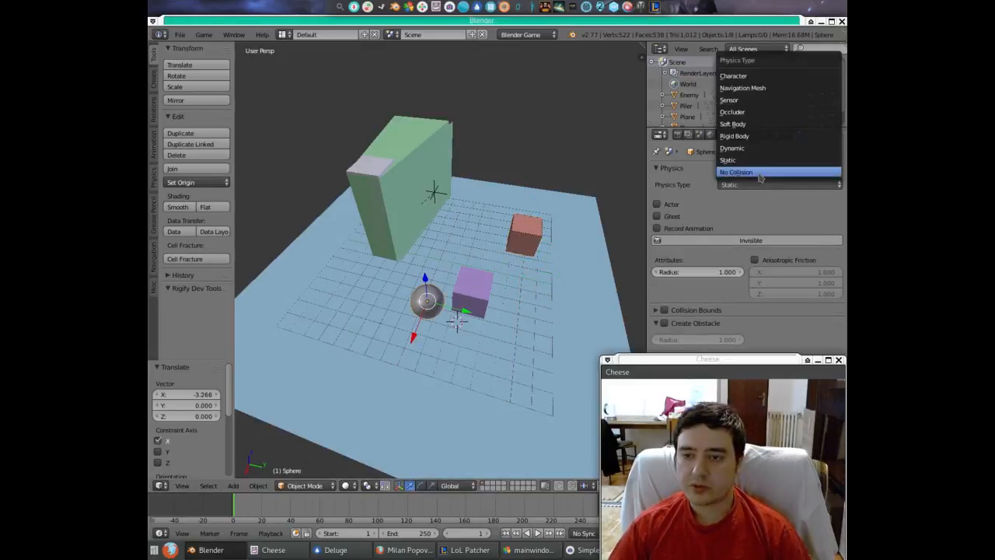
{"action": "left_click", "coordinate": [770, 177]}
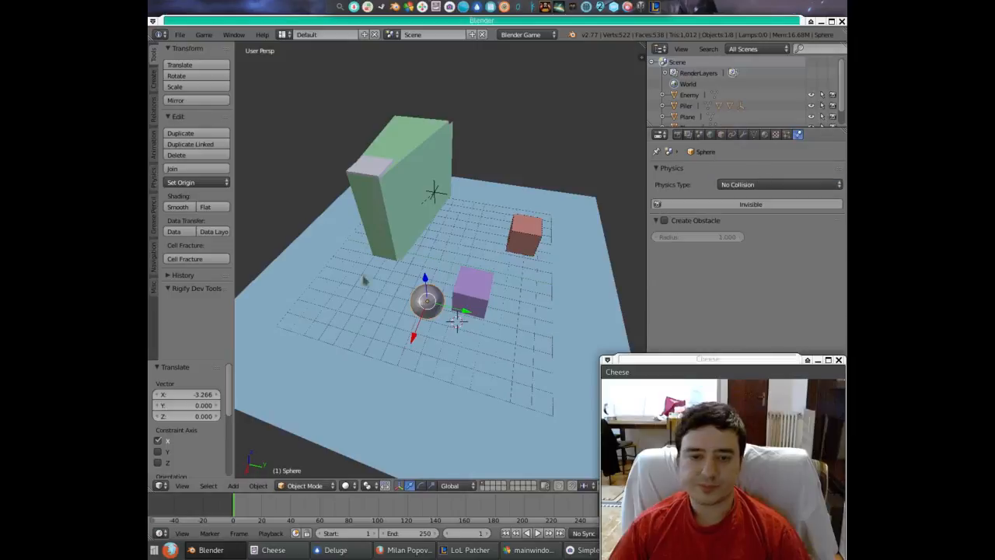
- Move the purple Enemy cube across the plane to the spot in front of the pillar
{"action": "middle_click_drag", "start_coordinate": [369, 252], "coordinate": [383, 249]}
{"action": "right_click", "coordinate": [383, 144]}
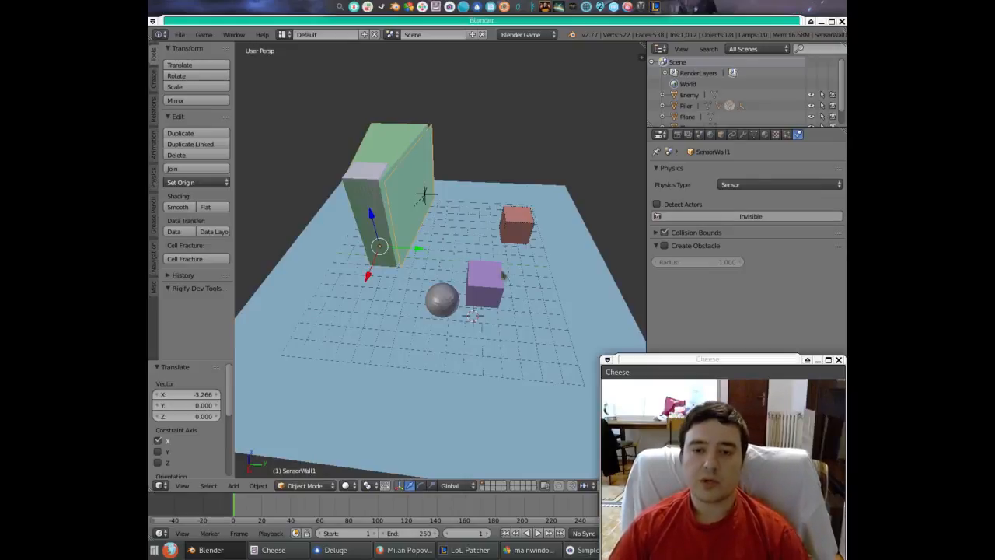
{"action": "right_click", "coordinate": [502, 300]}
{"action": "left_click_drag", "start_coordinate": [485, 317], "coordinate": [377, 346]}
{"action": "left_click", "coordinate": [377, 346]}
- Switch the 3D viewport to the Logic Editor and add an Always sensor to the Sensor object
{"action": "right_click", "coordinate": [397, 147]}
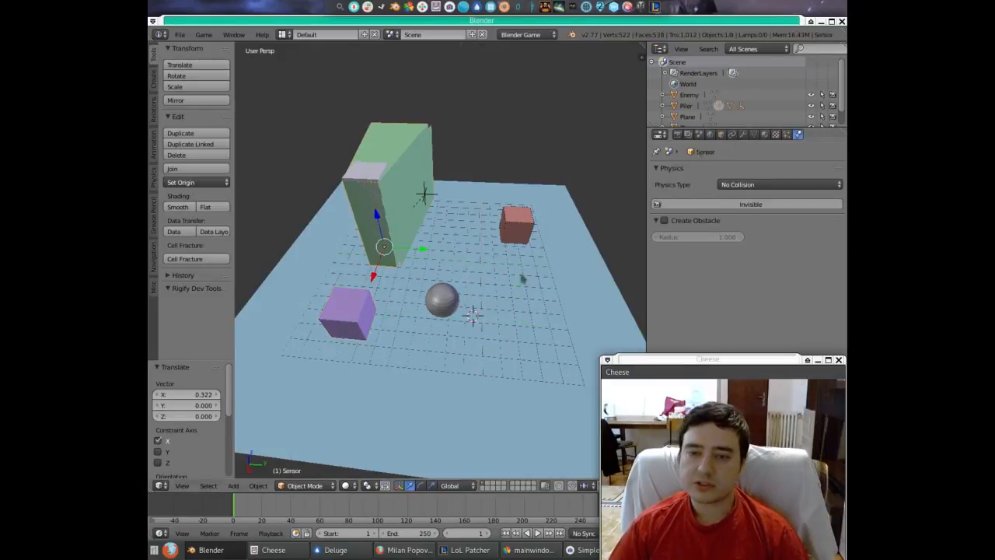
{"action": "left_click", "coordinate": [160, 485]}
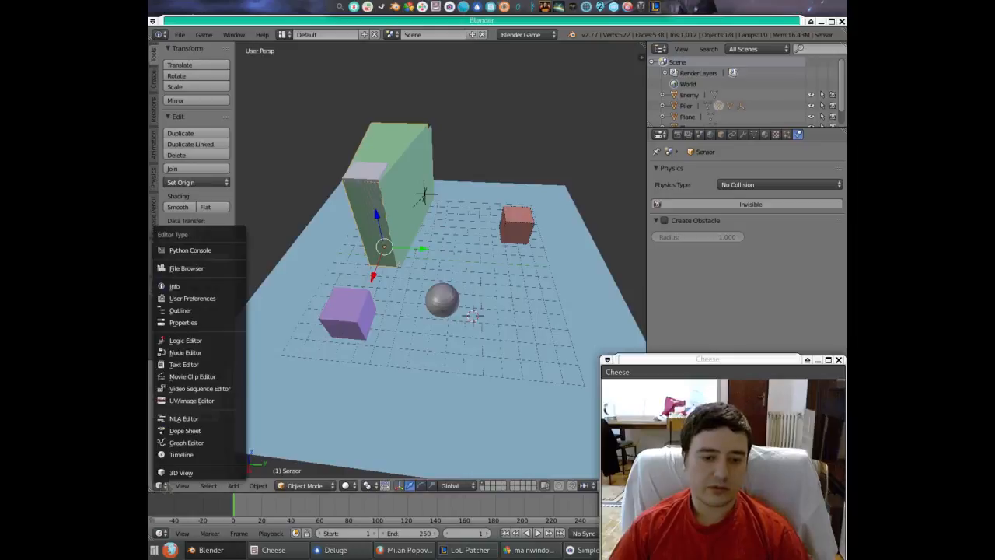
{"action": "left_click", "coordinate": [185, 341]}
{"action": "scroll", "coordinate": [350, 374], "scroll_direction": "up", "scroll_amount": 4}
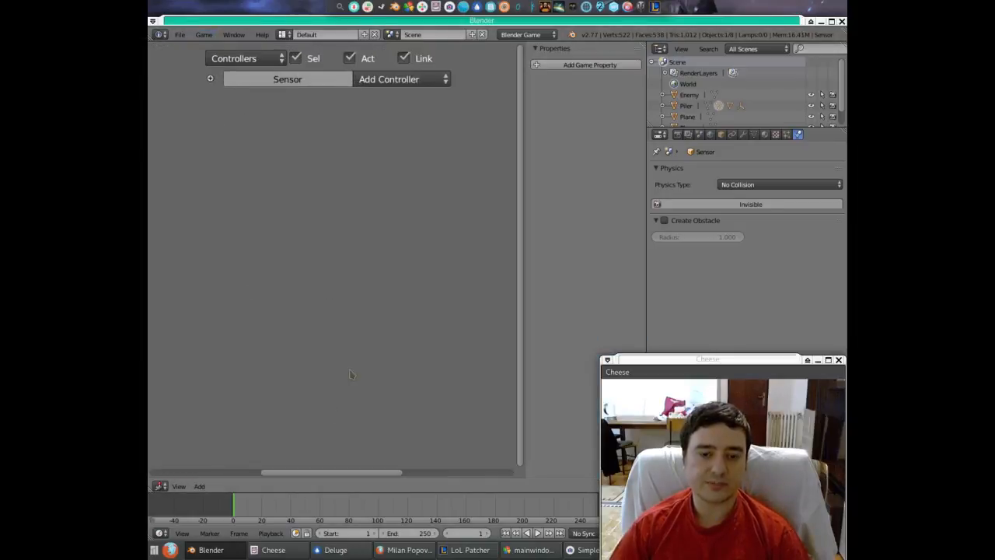
{"action": "scroll", "coordinate": [280, 116], "scroll_direction": "left", "scroll_amount": 5, "text": "ctrl"}
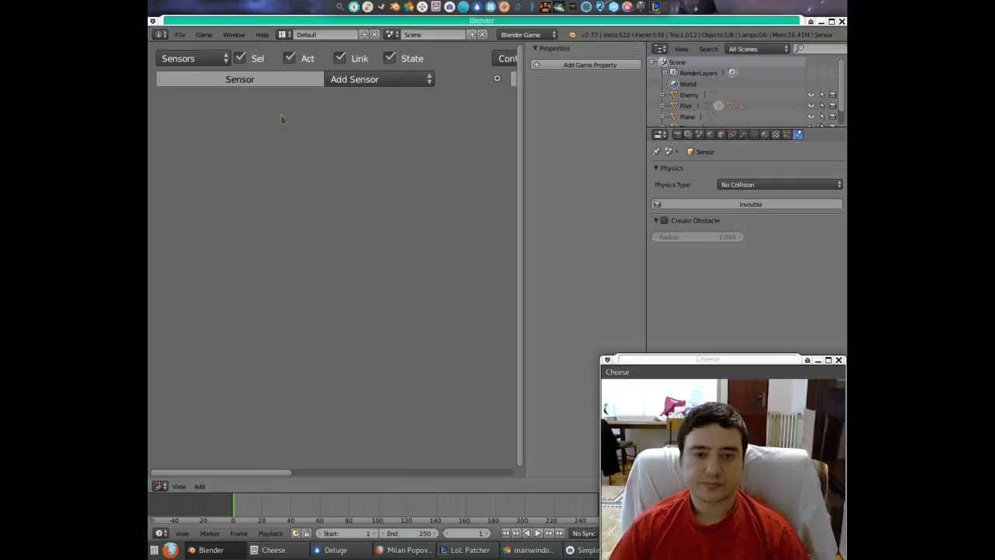
{"action": "left_click", "coordinate": [359, 80]}
{"action": "left_click", "coordinate": [370, 118]}
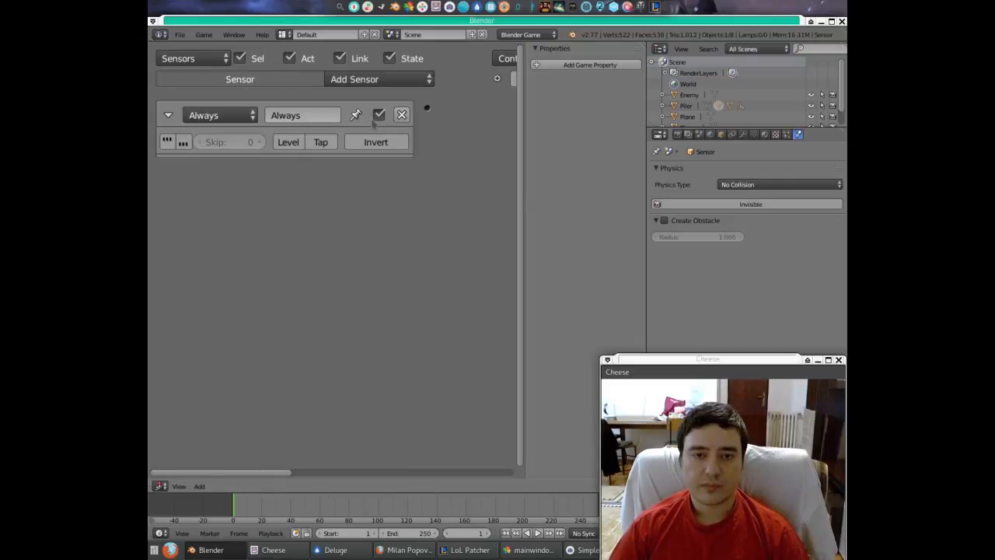
{"action": "left_click_drag", "start_coordinate": [253, 472], "coordinate": [475, 472]}
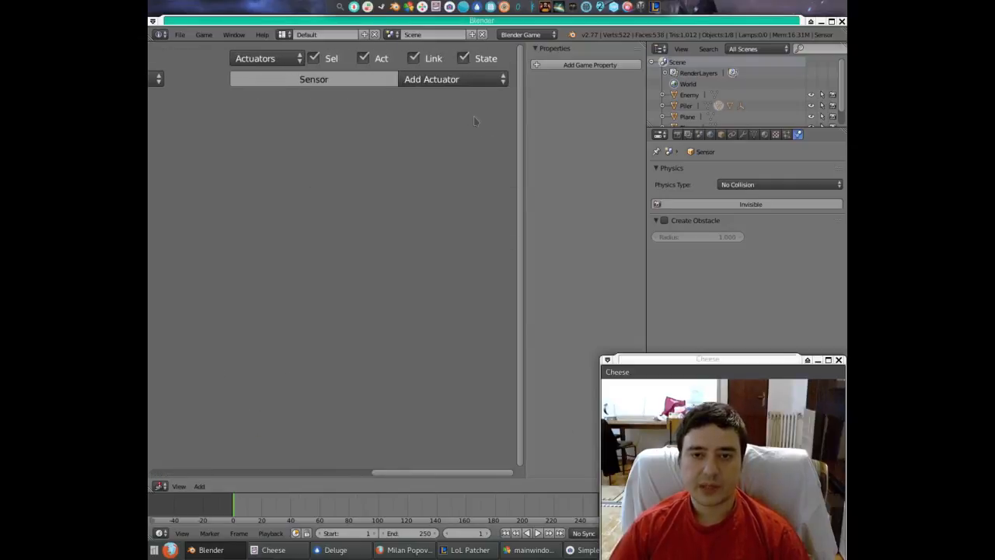
- Give the Sensor object an Edit Object actuator set to Track to, targeting Enemy with X axis as the track axis
{"action": "left_click", "coordinate": [451, 79]}
{"action": "left_click", "coordinate": [442, 153]}
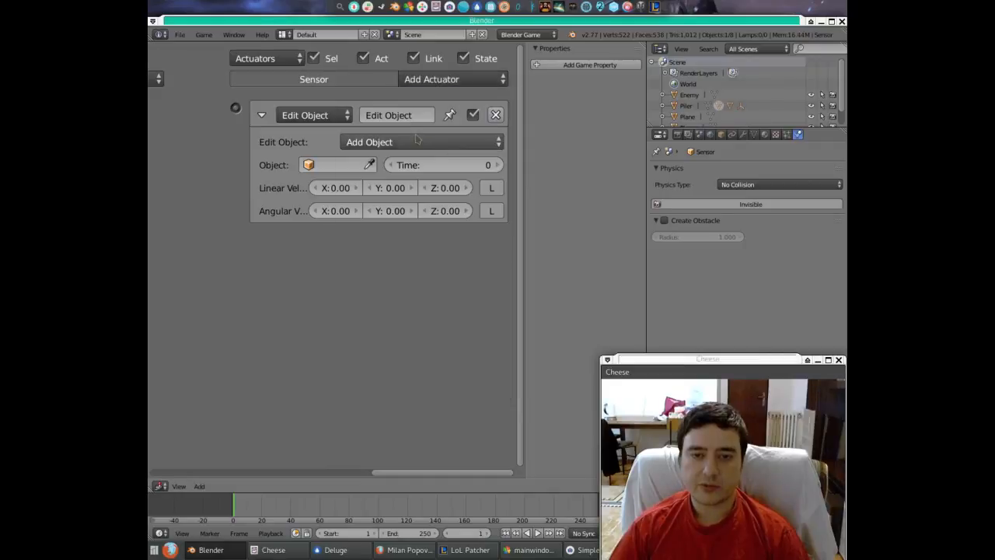
{"action": "left_click", "coordinate": [420, 142]}
{"action": "left_click", "coordinate": [403, 218]}
{"action": "left_click", "coordinate": [334, 164]}
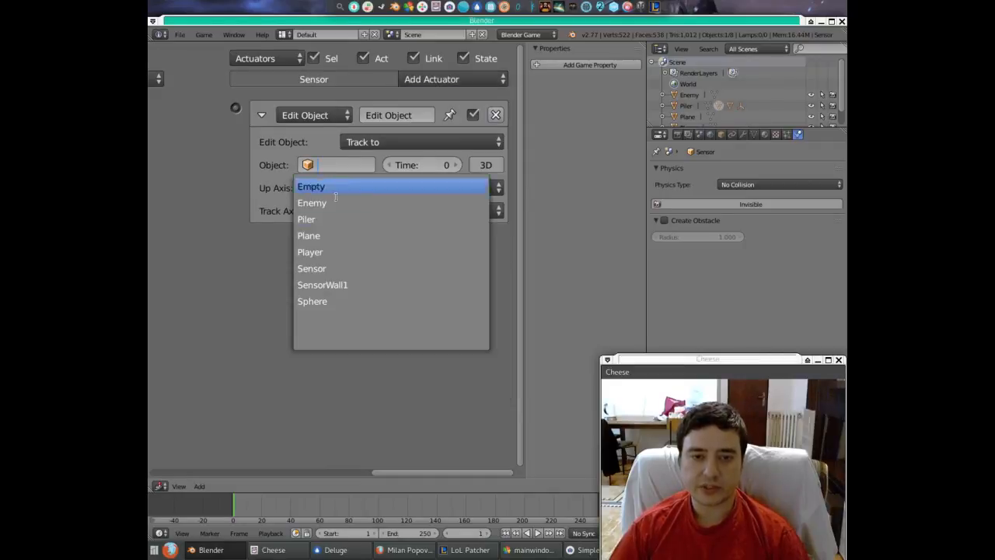
{"action": "left_click", "coordinate": [334, 205]}
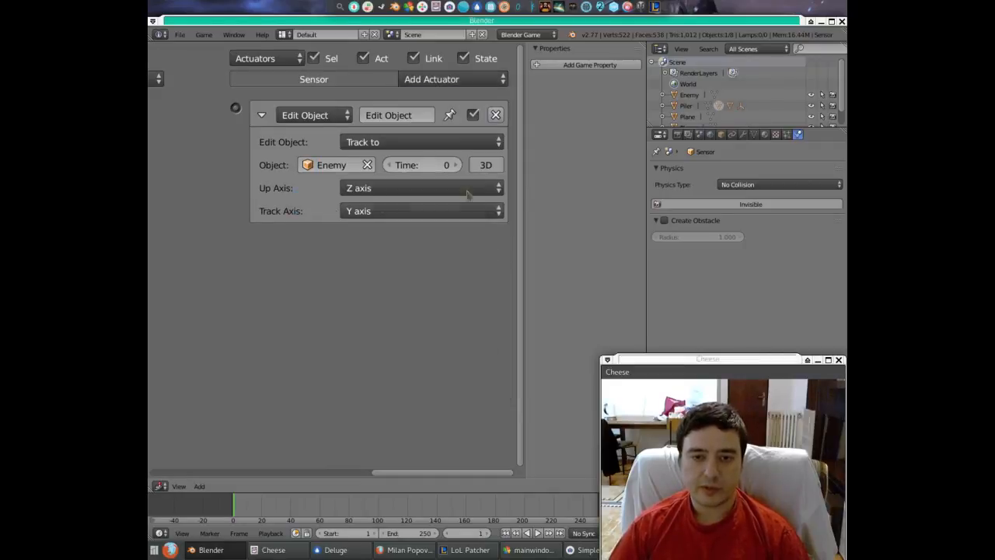
{"action": "left_click", "coordinate": [404, 210]}
{"action": "left_click", "coordinate": [373, 192]}
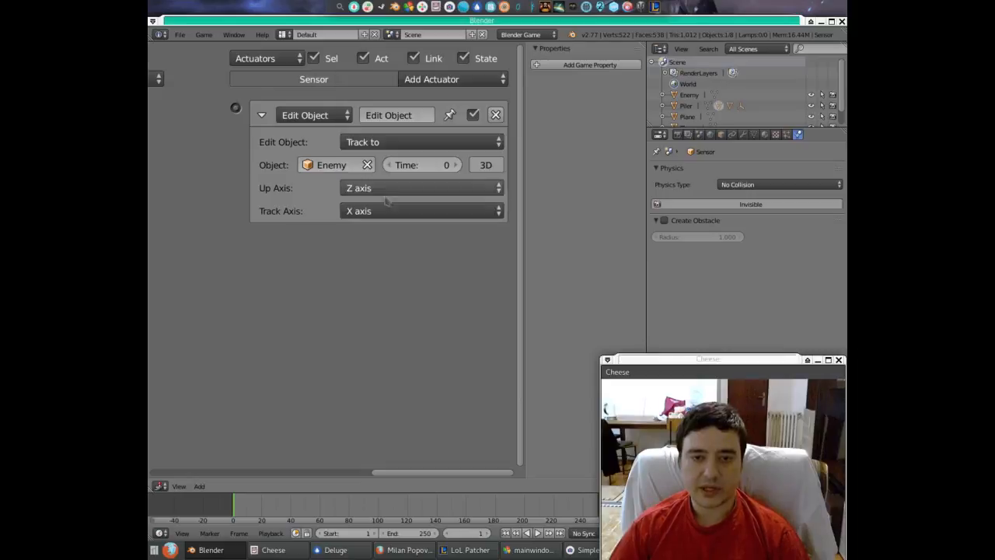
- Switch the Logic Editor back to the 3D View and test-run the game, then stop it
{"action": "left_click_drag", "start_coordinate": [376, 475], "coordinate": [333, 457]}
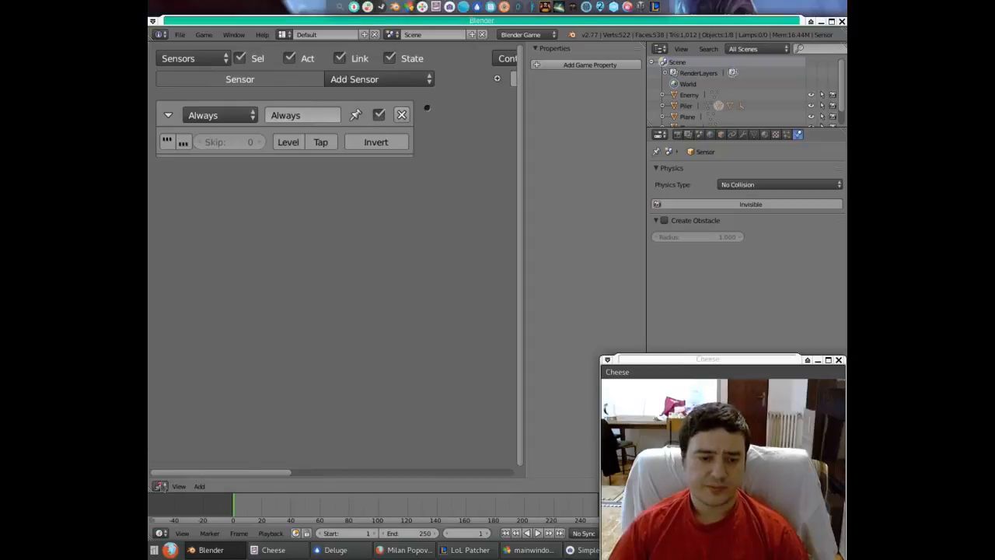
{"action": "left_click", "coordinate": [160, 486]}
{"action": "left_click", "coordinate": [178, 472]}
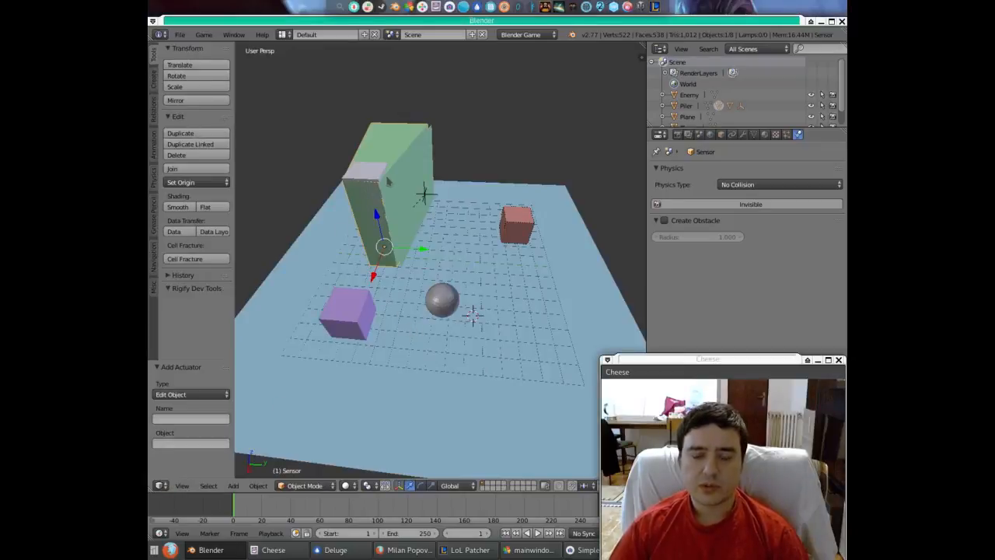
{"action": "key", "text": "p"}
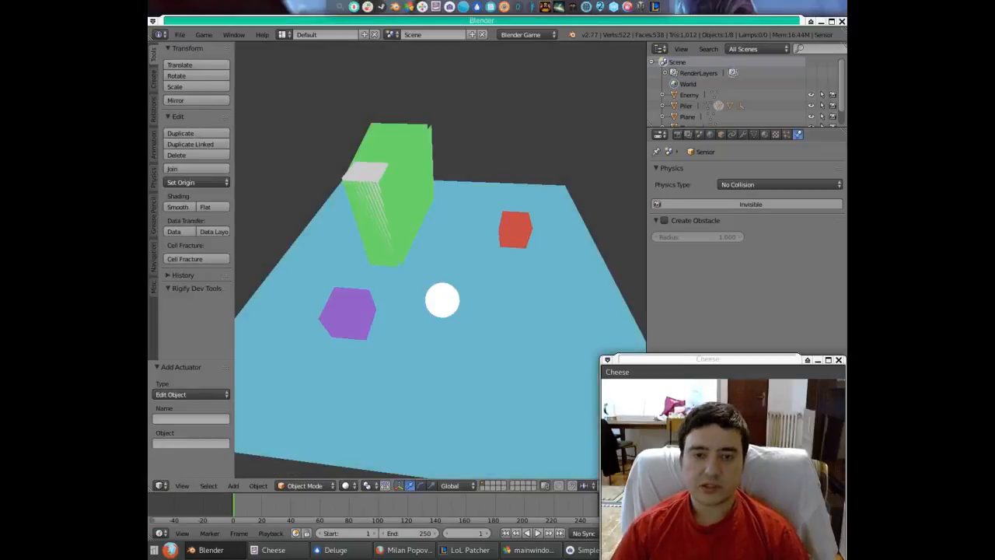
{"action": "key", "text": "Escape"}
- Move the Enemy cube about 3.806 along Y and test-run the game
{"action": "right_click", "coordinate": [363, 322]}
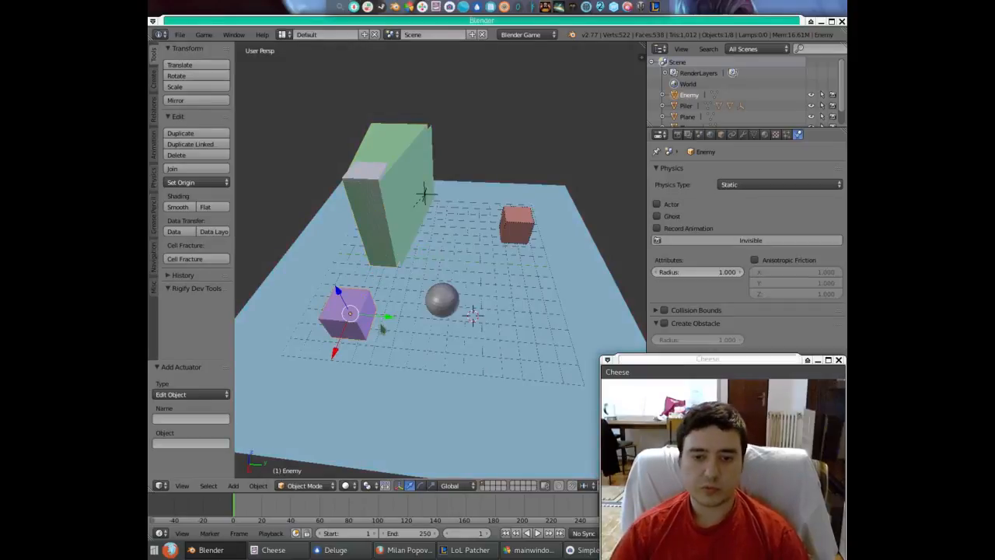
{"action": "key", "text": "g"}
{"action": "left_click", "coordinate": [423, 362]}
{"action": "key", "text": "p"}
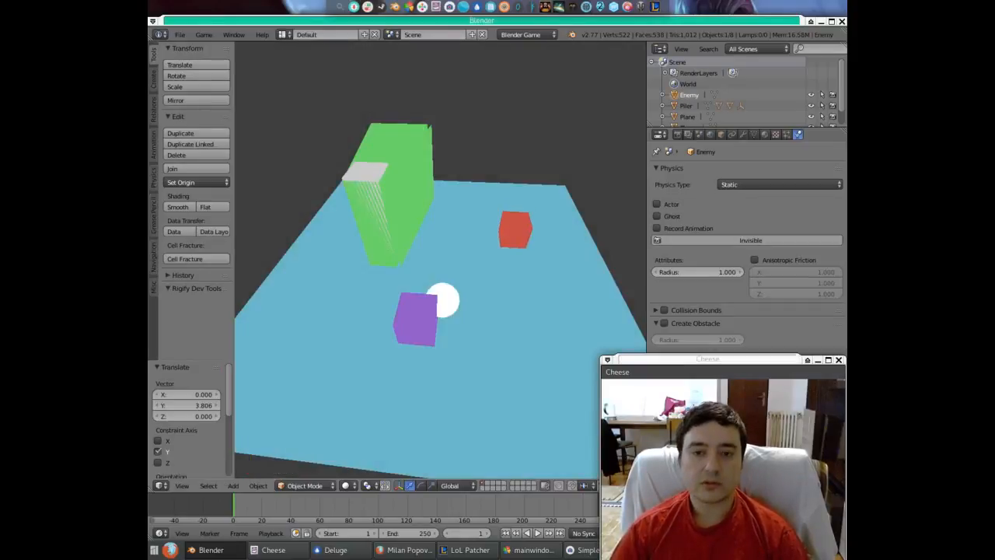
{"action": "key", "text": "Escape"}
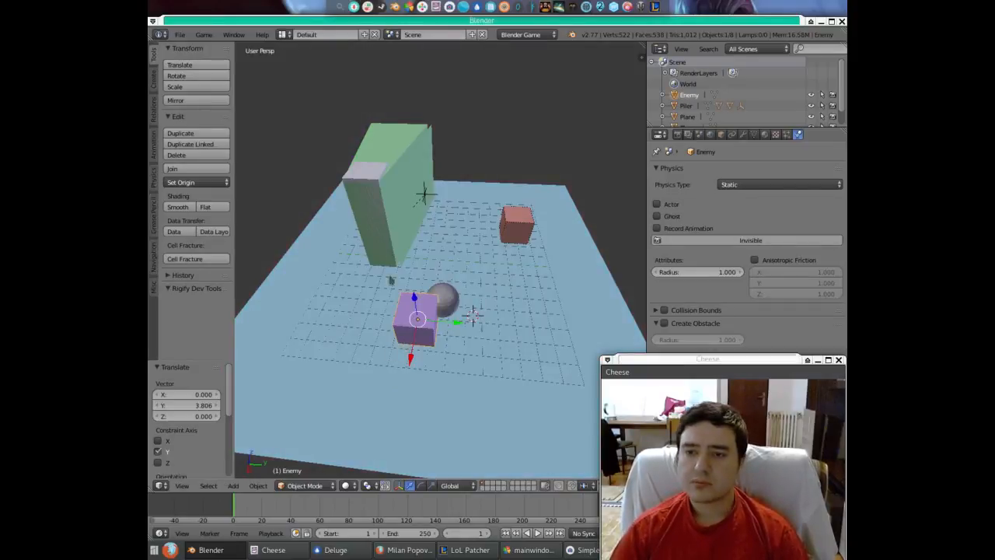
- Connect the Sensor object's Always sensor to its Edit Object actuator in the Logic Editor
{"action": "right_click", "coordinate": [383, 139]}
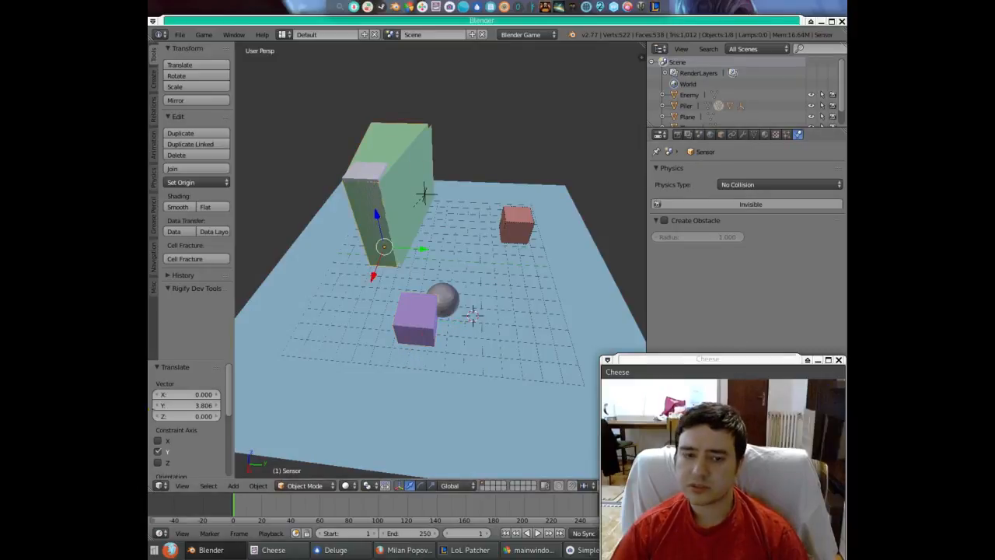
{"action": "left_click", "coordinate": [159, 485]}
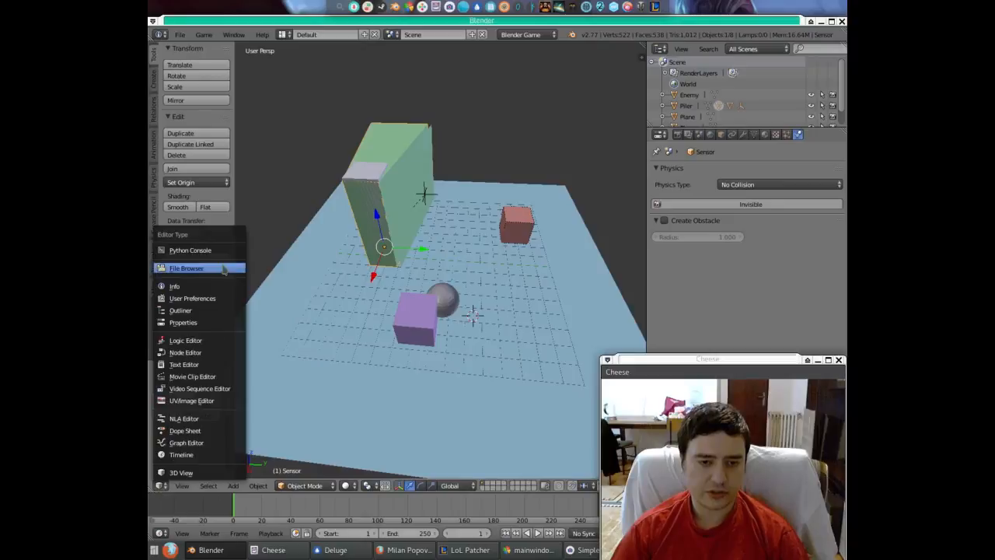
{"action": "left_click", "coordinate": [199, 346]}
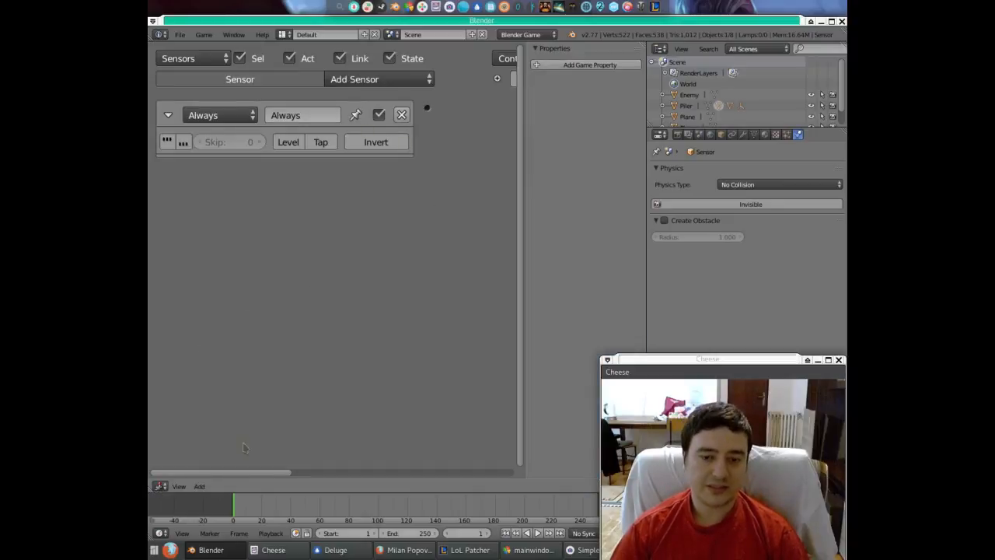
{"action": "scroll", "coordinate": [380, 303], "scroll_direction": "down", "scroll_amount": 2}
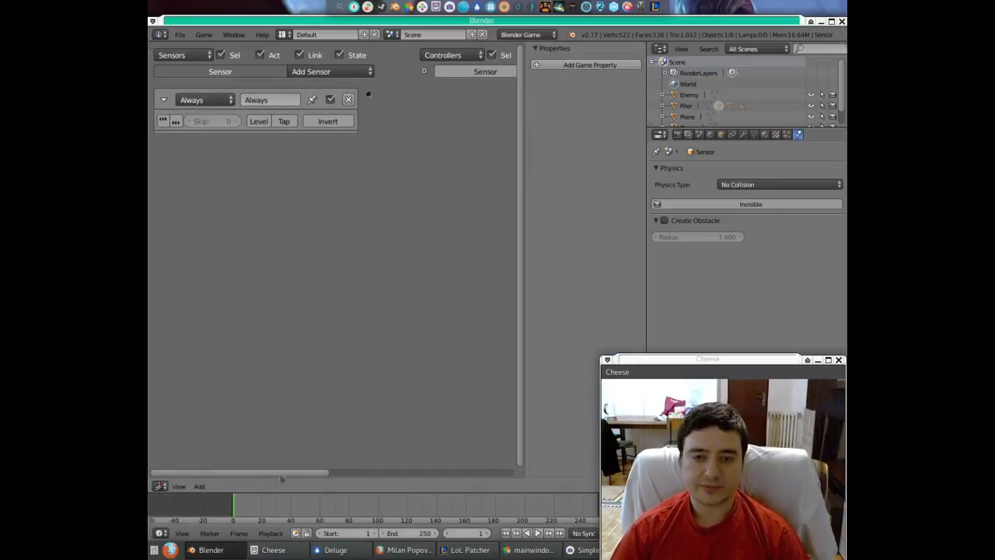
{"action": "left_click_drag", "start_coordinate": [273, 472], "coordinate": [367, 468]}
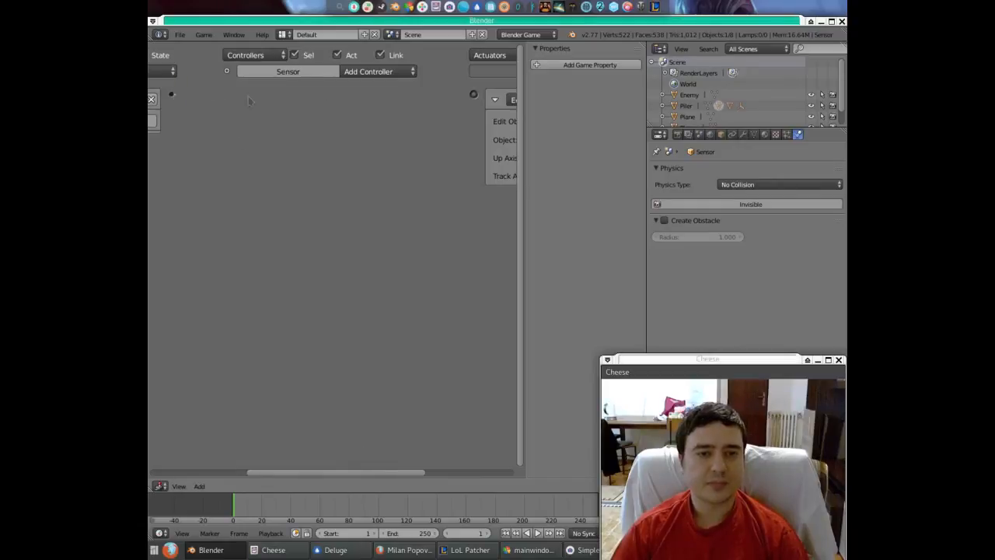
{"action": "left_click_drag", "start_coordinate": [172, 95], "coordinate": [473, 94]}
- Return to the 3D View and run the game to check the Sensor's tracking of the Enemy
{"action": "left_click", "coordinate": [158, 486]}
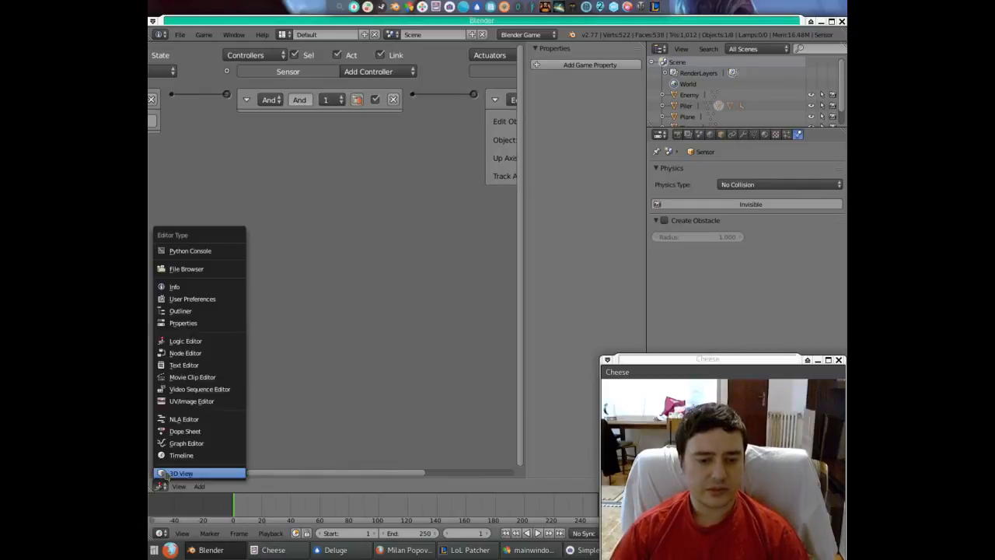
{"action": "left_click", "coordinate": [187, 471]}
{"action": "key", "text": "p"}
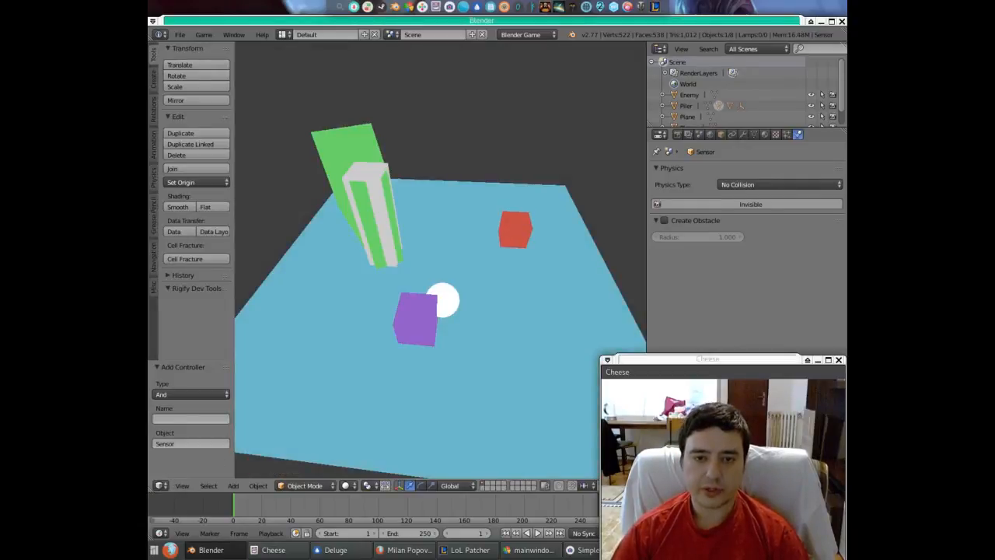
{"action": "key", "text": "Escape"}
- Move the Enemy cube about -5.016 along Y and run the game again to check the tracking
{"action": "right_click", "coordinate": [416, 319]}
{"action": "key", "text": "g"}
{"action": "key", "text": "y"}
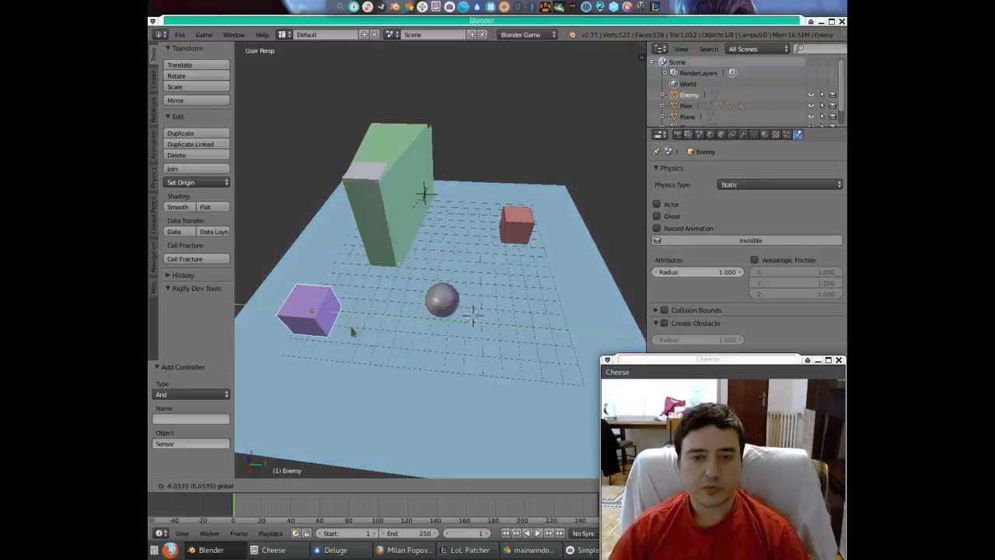
{"action": "left_click", "coordinate": [370, 333]}
{"action": "key", "text": "p"}
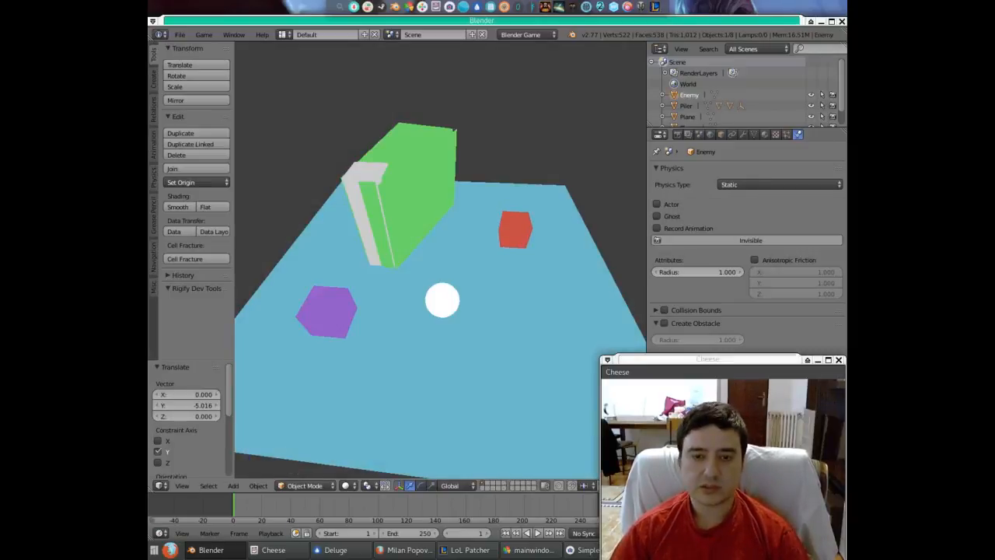
{"action": "key", "text": "Escape"}
{"action": "scroll", "coordinate": [425, 240], "scroll_direction": "up", "scroll_amount": 3}
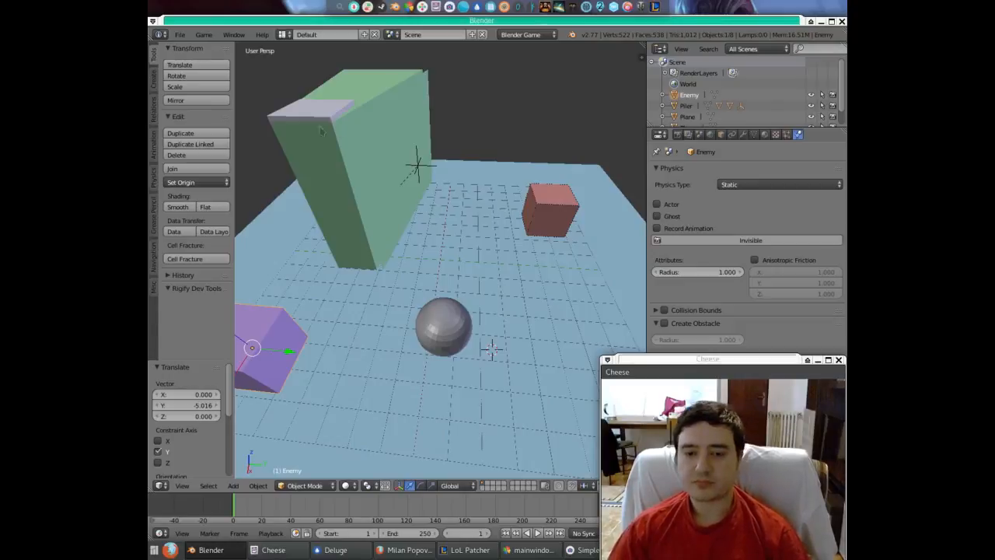
{"action": "scroll", "coordinate": [412, 297], "scroll_direction": "down", "scroll_amount": 2}
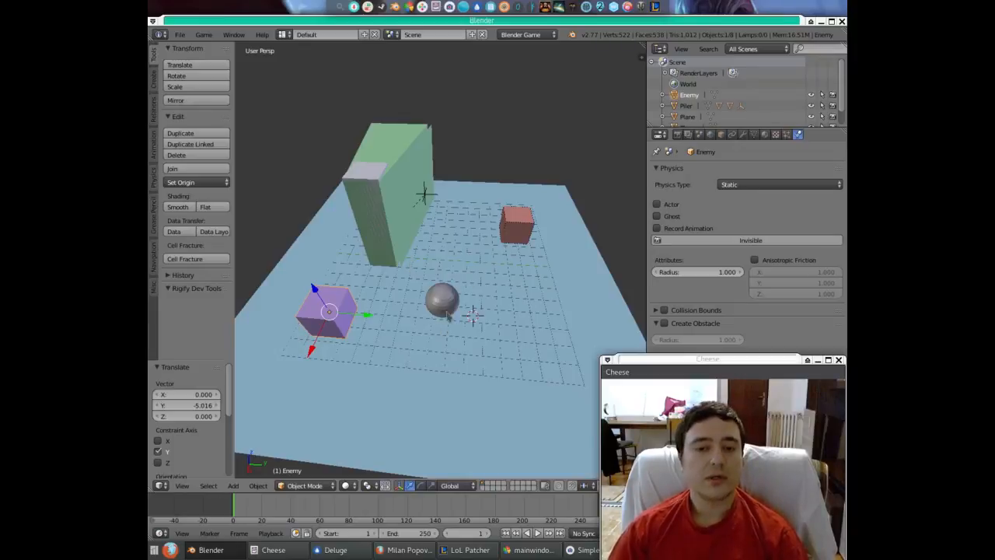
{"action": "scroll", "coordinate": [448, 323], "scroll_direction": "up", "scroll_amount": 2}
{"action": "right_click", "coordinate": [448, 320]}
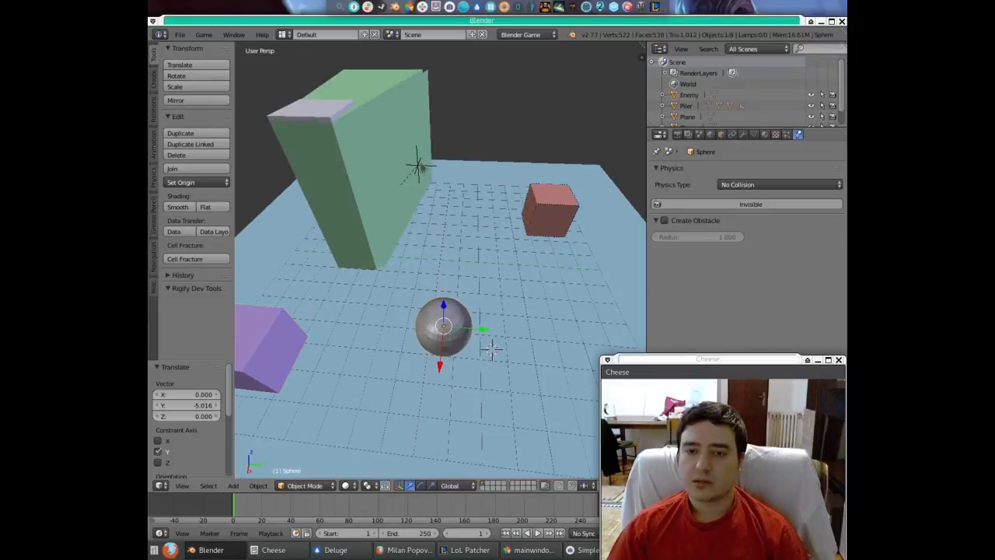
{"action": "right_click", "coordinate": [420, 168]}
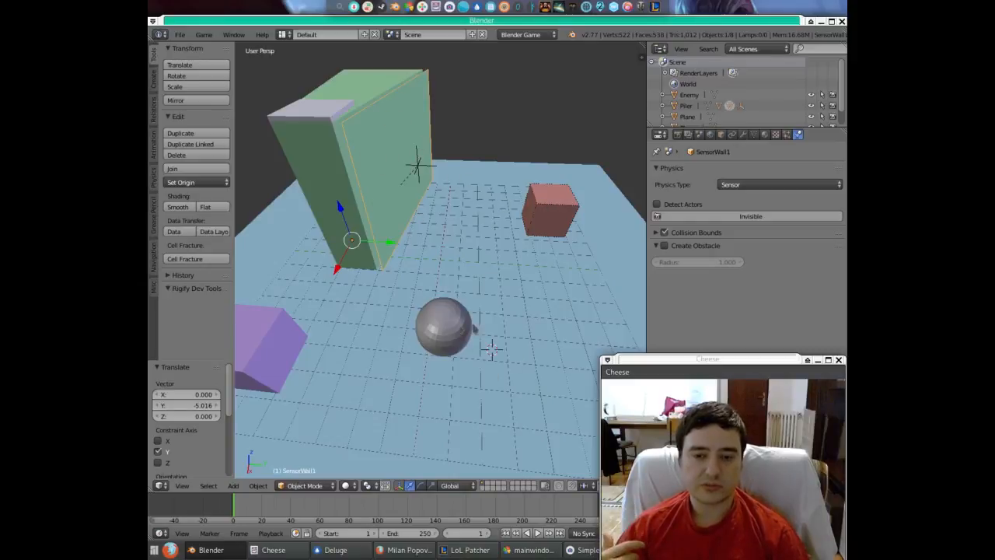
- Select the red Player cube, switch to the Logic Editor and add a Keyboard sensor to it
{"action": "right_click", "coordinate": [572, 230]}
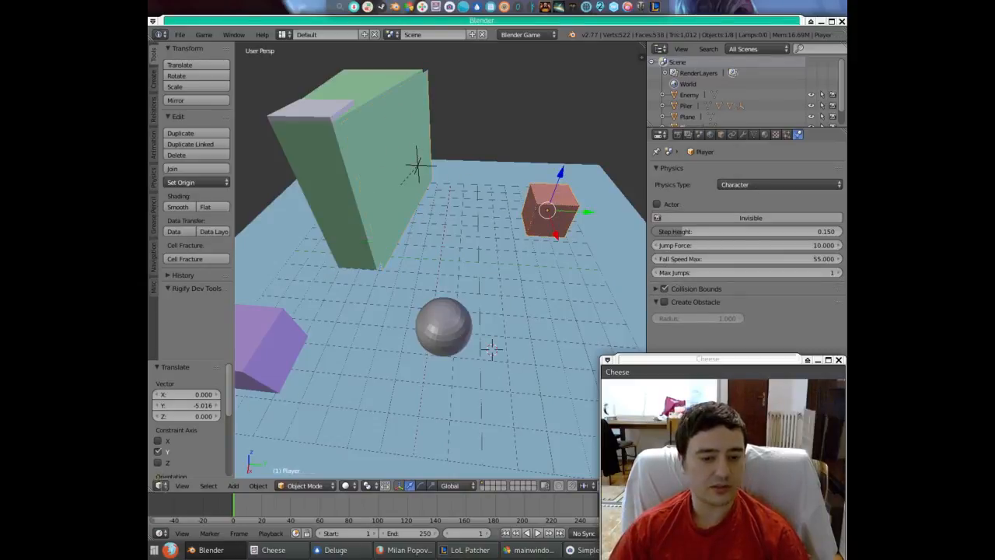
{"action": "left_click", "coordinate": [161, 485]}
{"action": "left_click", "coordinate": [199, 345]}
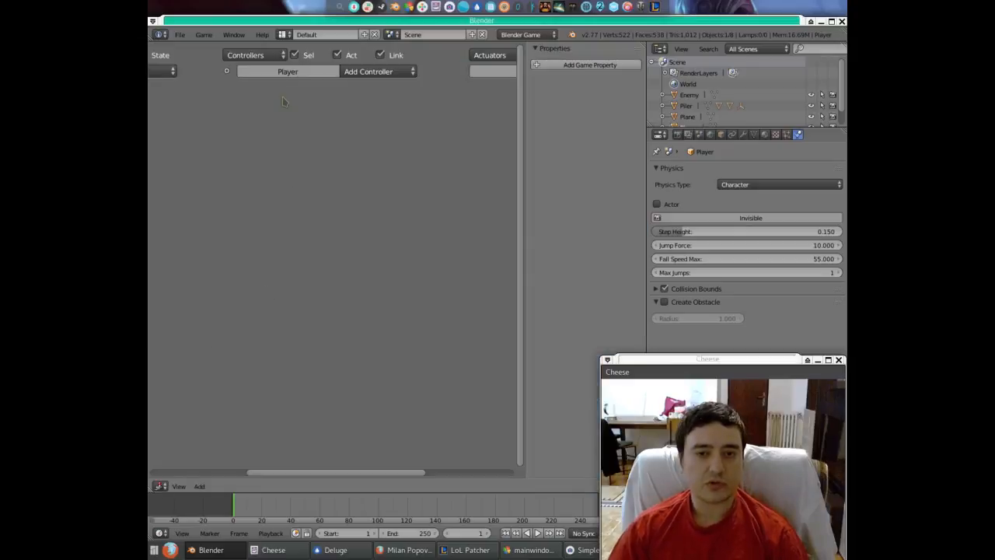
{"action": "scroll", "coordinate": [266, 365], "scroll_direction": "down", "scroll_amount": 4}
{"action": "left_click_drag", "start_coordinate": [283, 472], "coordinate": [156, 461]}
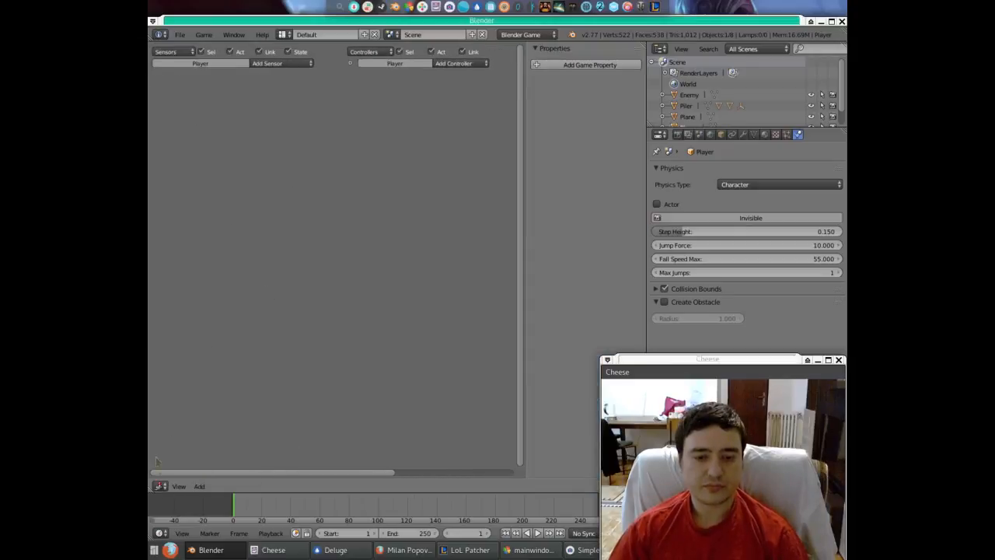
{"action": "scroll", "coordinate": [234, 117], "scroll_direction": "up", "scroll_amount": 4}
{"action": "left_click", "coordinate": [245, 81]}
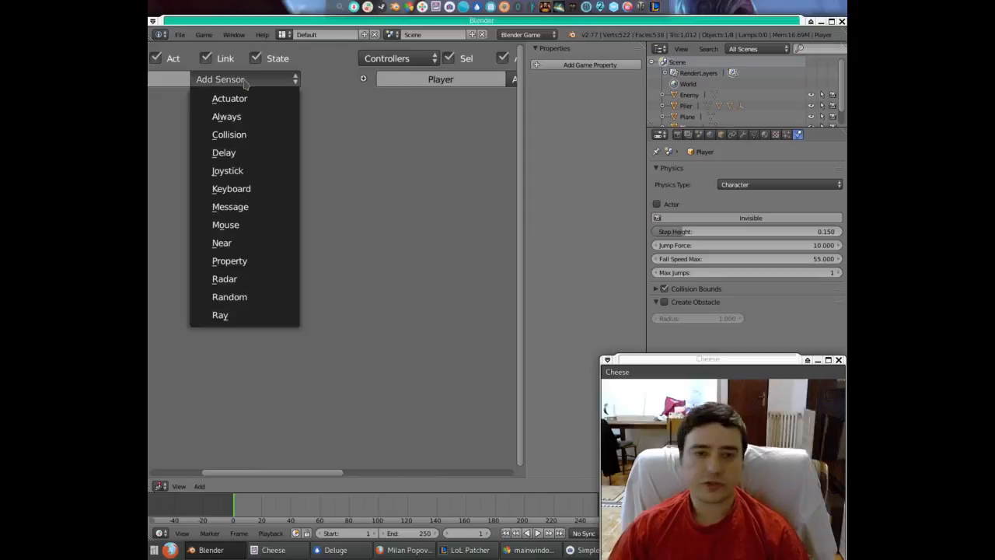
{"action": "left_click", "coordinate": [257, 194]}
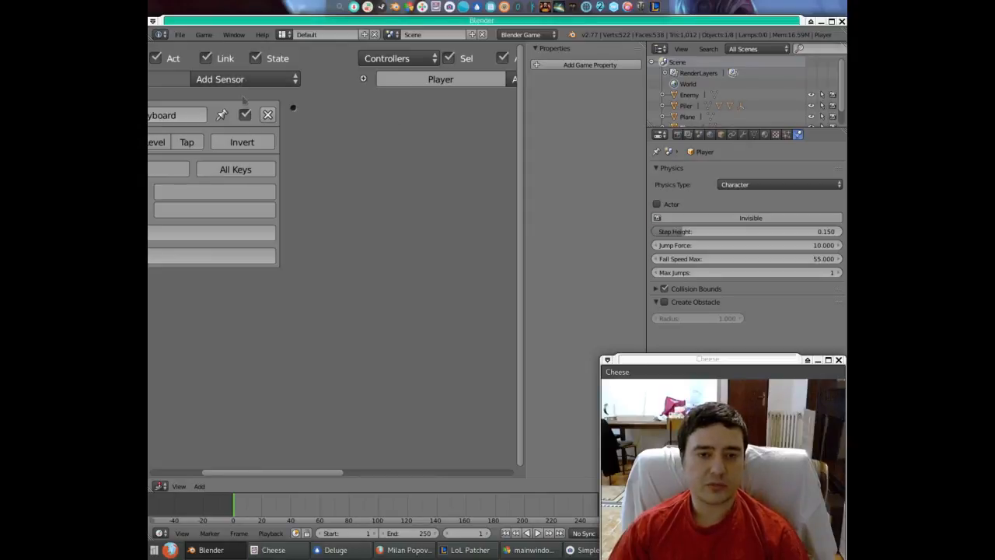
- Add three more Keyboard sensors to the Player object
{"action": "left_click", "coordinate": [244, 80]}
{"action": "left_click", "coordinate": [259, 189]}
{"action": "left_click", "coordinate": [241, 82]}
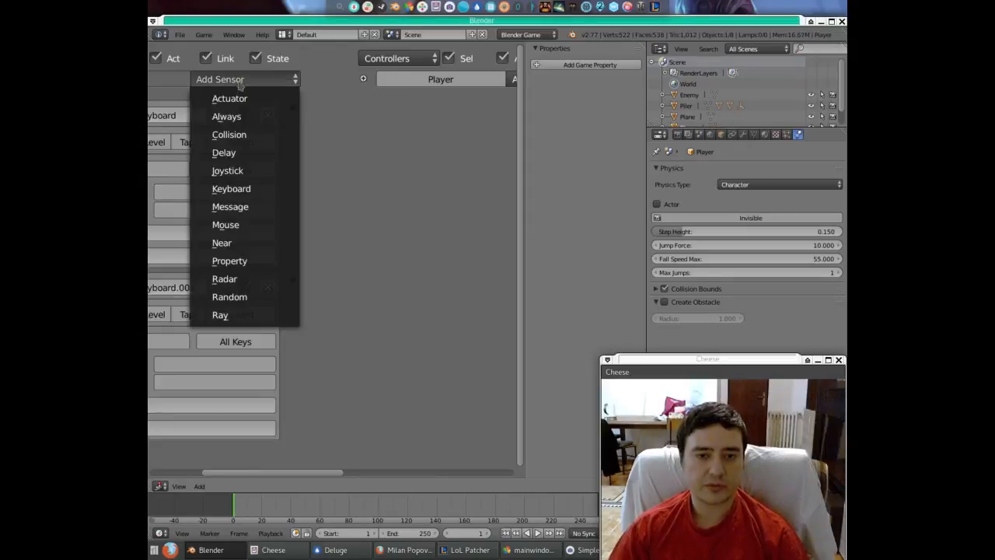
{"action": "left_click", "coordinate": [256, 189]}
{"action": "left_click", "coordinate": [205, 58]}
{"action": "left_click", "coordinate": [237, 81]}
{"action": "left_click", "coordinate": [205, 35]}
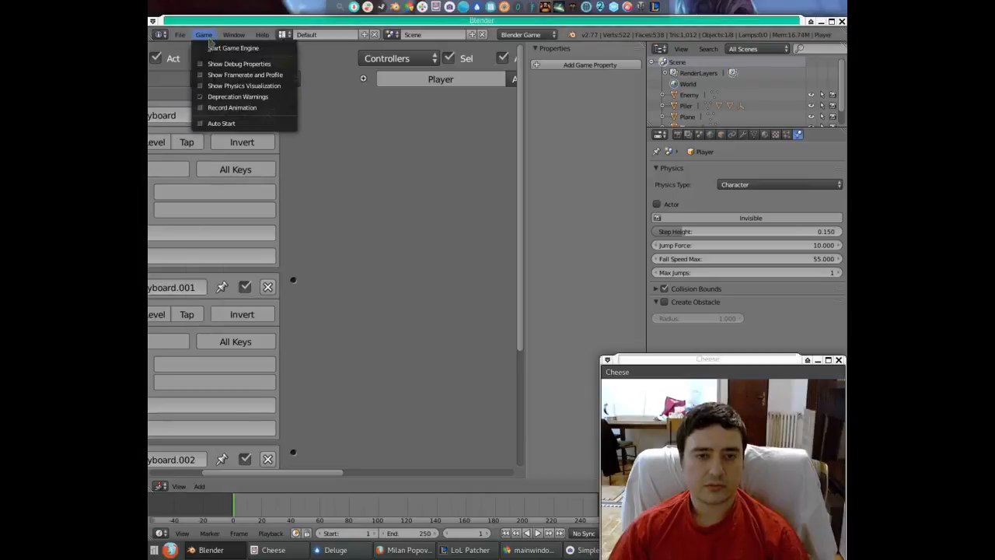
{"action": "key", "text": "Escape"}
{"action": "left_click", "coordinate": [206, 58]}
{"action": "left_click", "coordinate": [241, 80]}
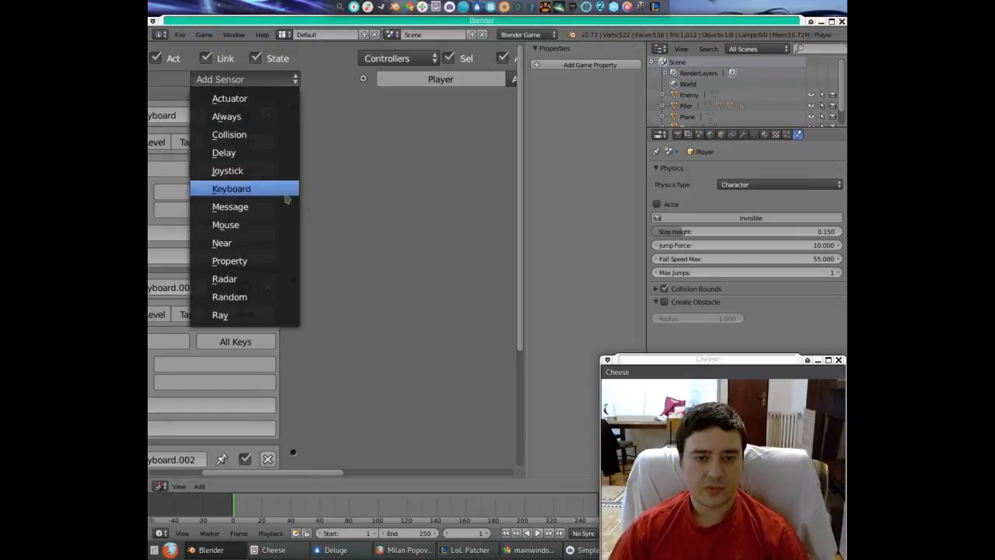
{"action": "left_click", "coordinate": [262, 191]}
- Assign Up Arrow, Down Arrow, Left Arrow and Right Arrow to the Player's four Keyboard sensors in order
{"action": "scroll", "coordinate": [305, 332], "scroll_direction": "down", "scroll_amount": 6}
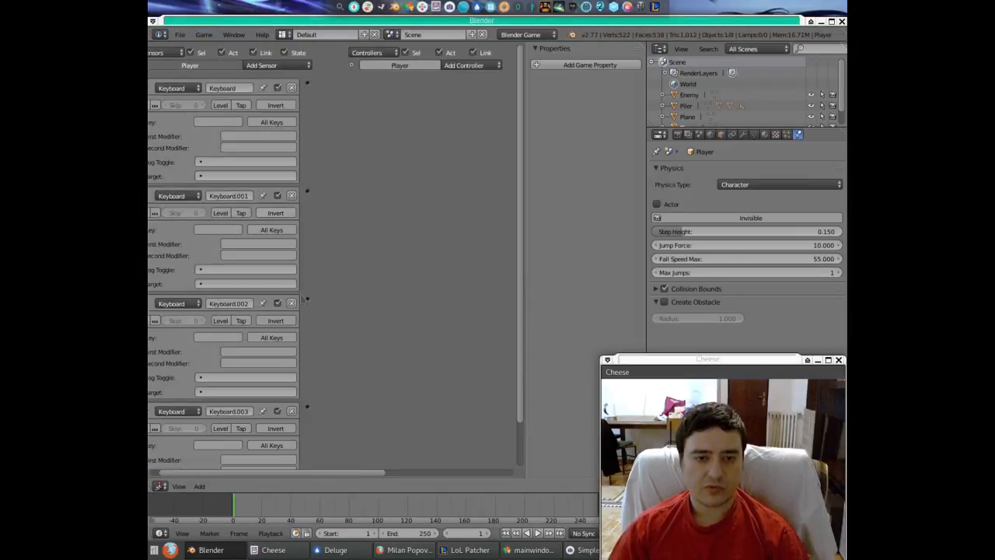
{"action": "scroll", "coordinate": [309, 319], "scroll_direction": "down", "scroll_amount": 4}
{"action": "left_click", "coordinate": [207, 101]}
{"action": "key", "text": "Up"}
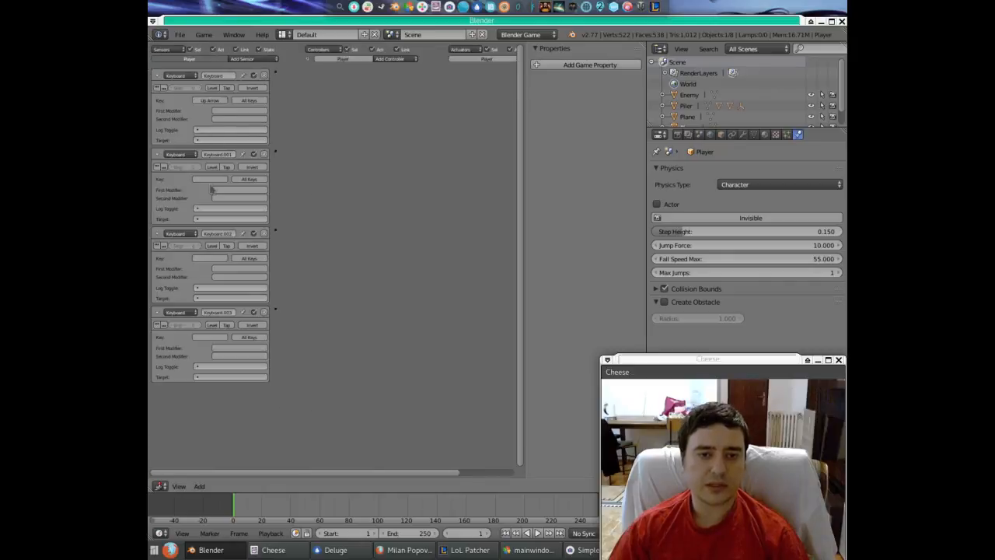
{"action": "left_click", "coordinate": [209, 180]}
{"action": "key", "text": "Down"}
{"action": "left_click", "coordinate": [209, 258]}
{"action": "key", "text": "Left"}
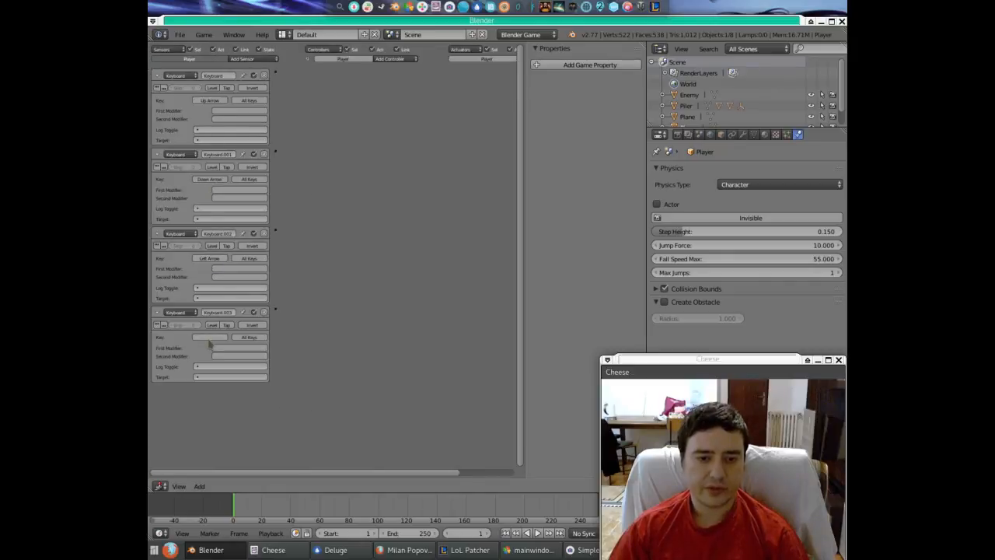
{"action": "left_click", "coordinate": [209, 336]}
{"action": "key", "text": "Right"}
{"action": "left_click_drag", "start_coordinate": [347, 472], "coordinate": [405, 472]}
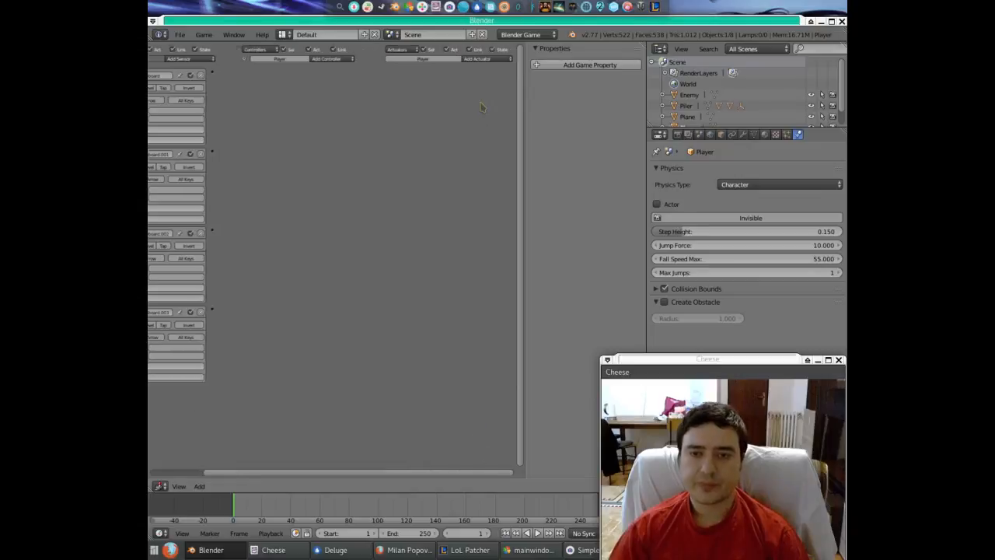
- Add four Motion actuators to the Player object in the Logic Editor
{"action": "scroll", "coordinate": [475, 101], "scroll_direction": "up", "scroll_amount": 8}
{"action": "left_click_drag", "start_coordinate": [334, 472], "coordinate": [536, 329]}
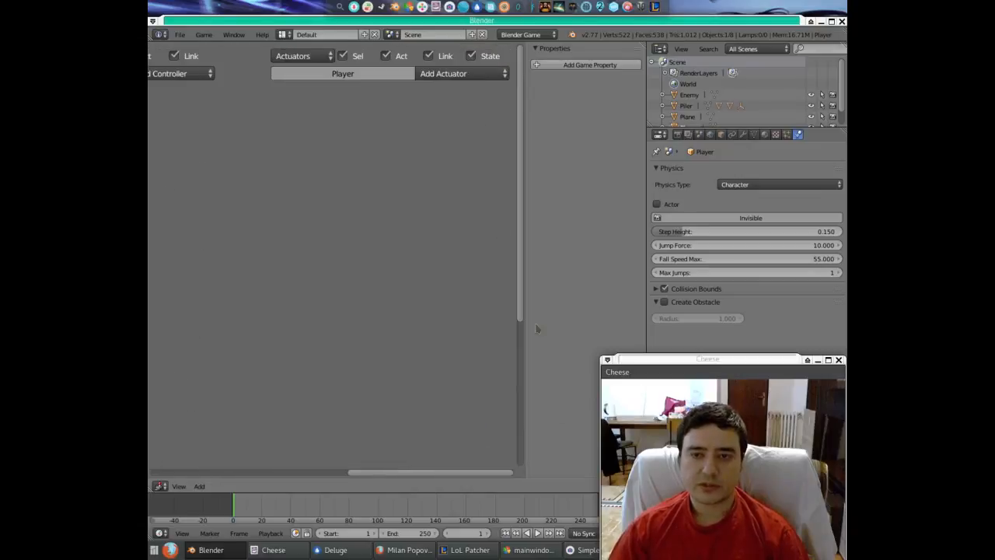
{"action": "left_click", "coordinate": [441, 72]}
{"action": "left_click", "coordinate": [469, 197]}
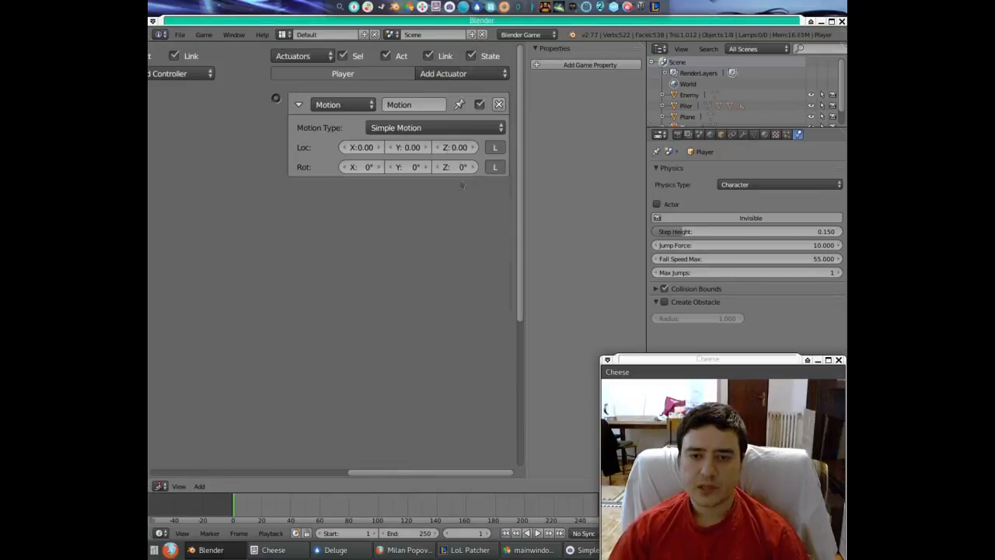
{"action": "left_click", "coordinate": [439, 75]}
{"action": "left_click", "coordinate": [459, 213]}
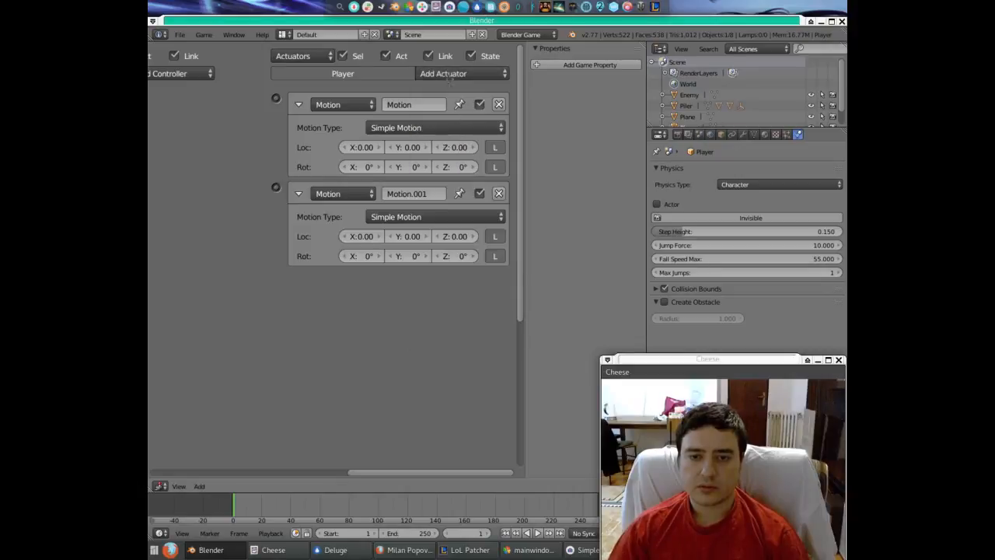
{"action": "left_click", "coordinate": [448, 74]}
{"action": "left_click", "coordinate": [458, 213]}
{"action": "left_click", "coordinate": [444, 74]}
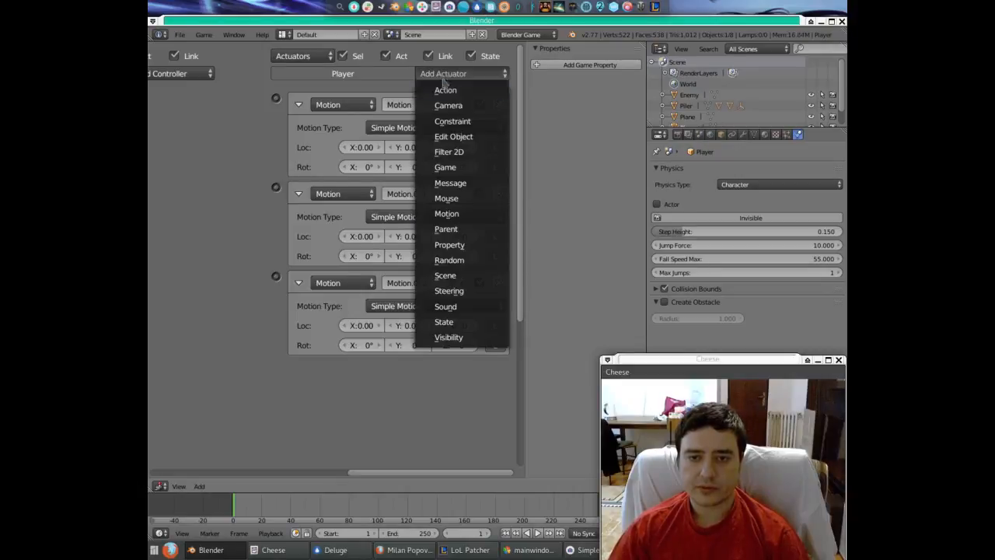
{"action": "left_click", "coordinate": [466, 217]}
- Set the X location of the Player's first Motion actuator to -1 and of the second to 1
{"action": "left_click", "coordinate": [359, 148]}
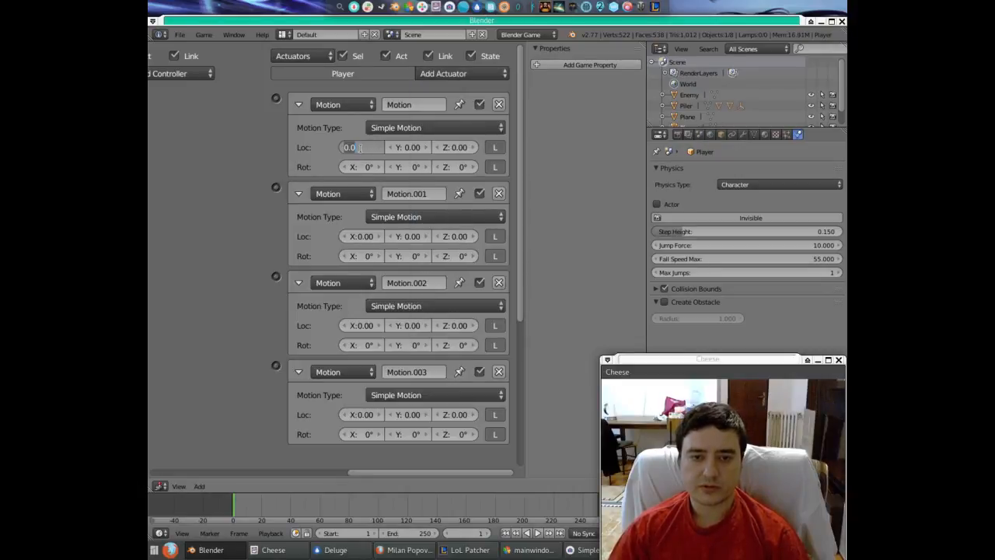
{"action": "type", "text": "-1"}
{"action": "key", "text": "Return"}
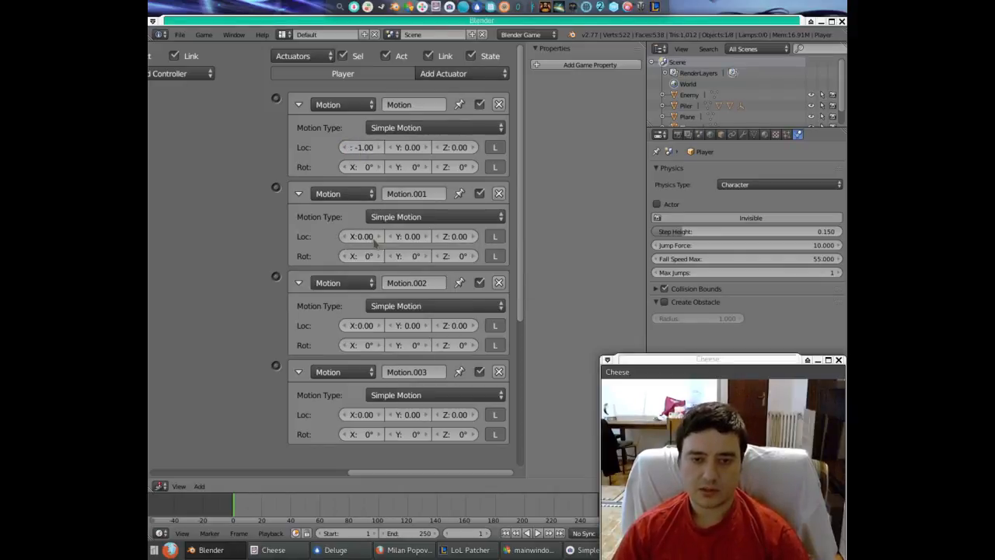
{"action": "left_click", "coordinate": [364, 237]}
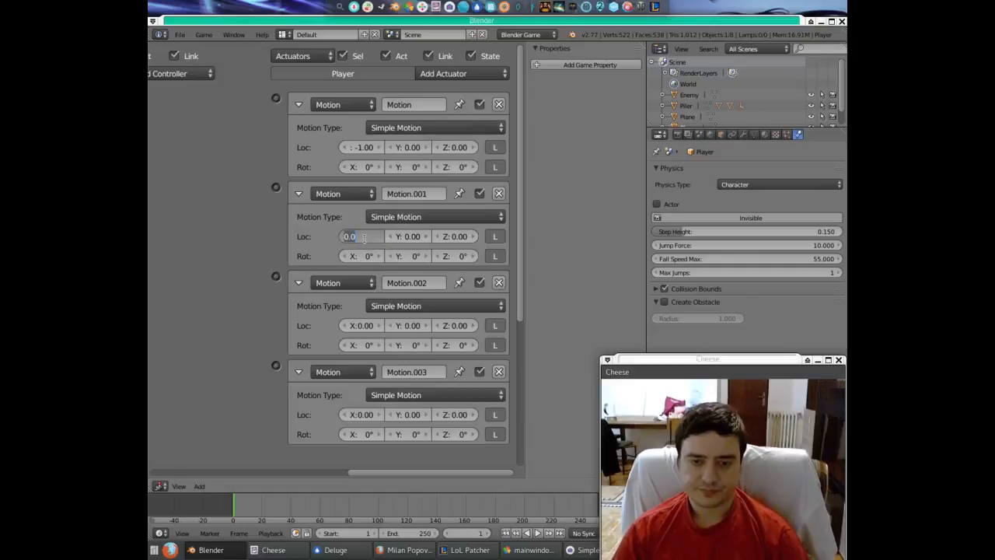
{"action": "type", "text": "1"}
{"action": "key", "text": "Return"}
- Set the Y location of the Player's third Motion actuator to -1 and of the fourth to 1
{"action": "left_click", "coordinate": [400, 327]}
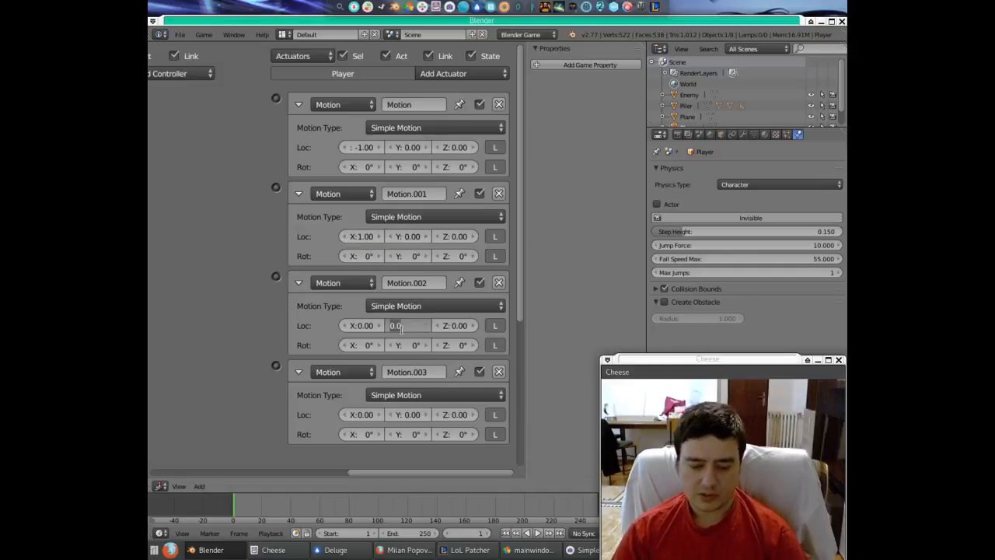
{"action": "type", "text": "-1"}
{"action": "key", "text": "Return"}
{"action": "left_click", "coordinate": [412, 416]}
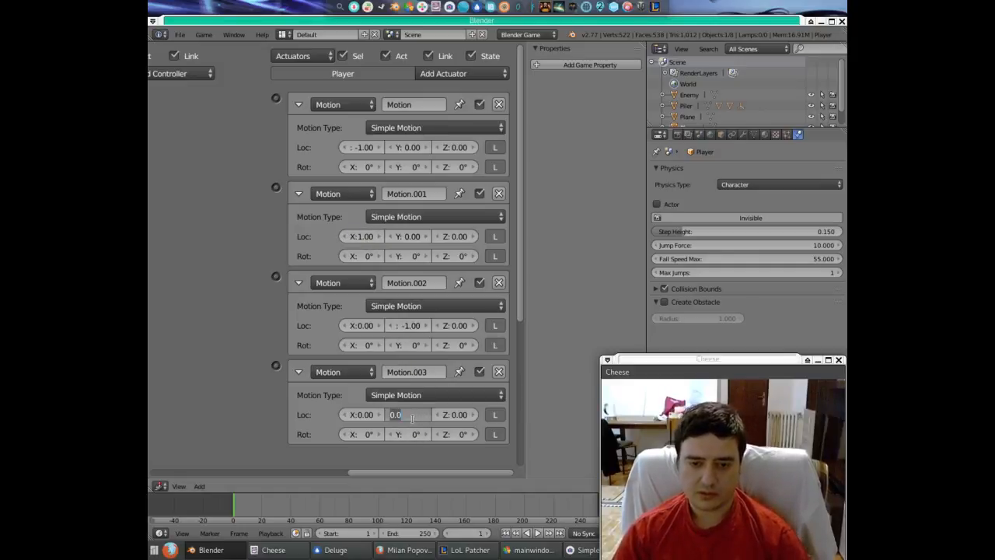
{"action": "type", "text": "1"}
{"action": "key", "text": "Return"}
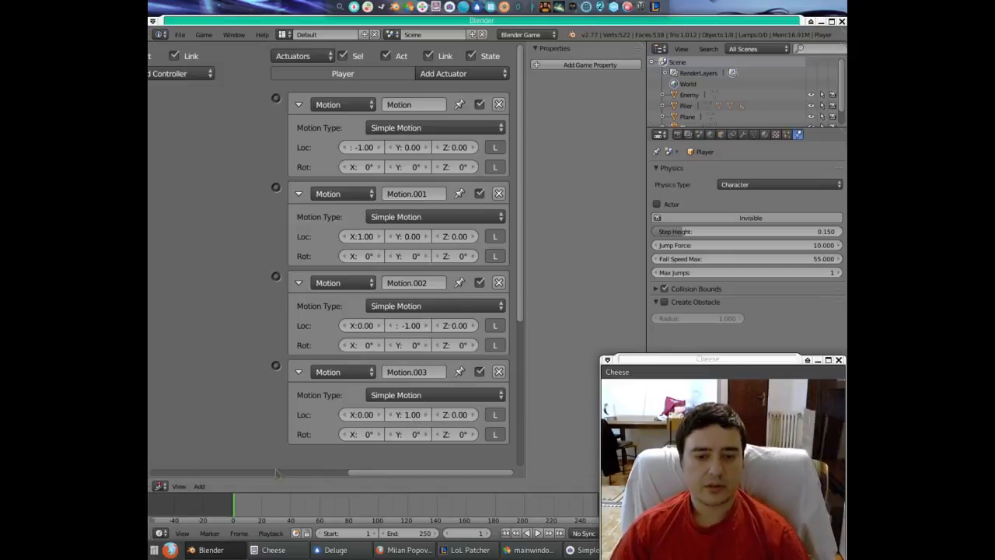
- Link each of the Player's four Keyboard sensors to the corresponding Motion actuator in order, through And controllers
{"action": "left_click_drag", "start_coordinate": [373, 472], "coordinate": [304, 335]}
{"action": "scroll", "coordinate": [305, 313], "scroll_direction": "down", "scroll_amount": 4}
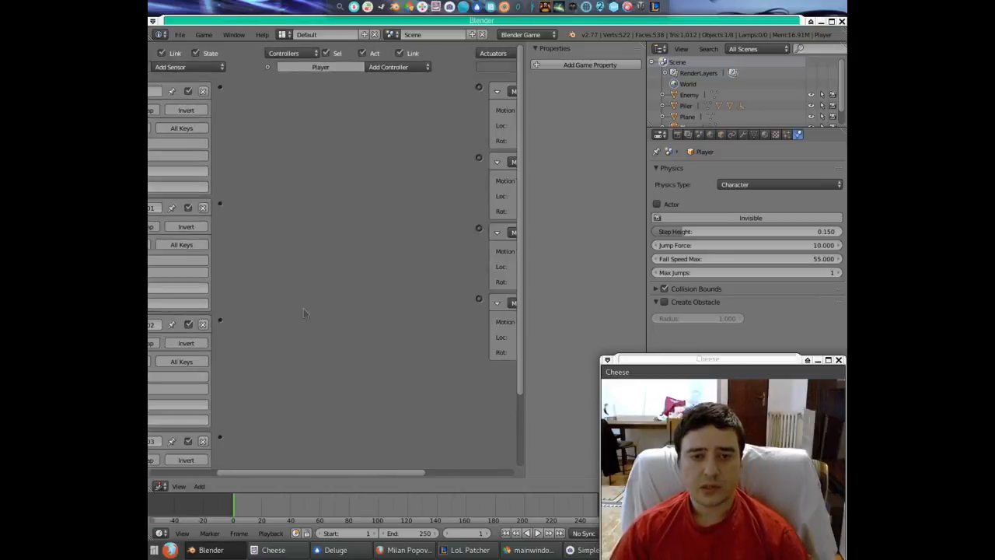
{"action": "left_click_drag", "start_coordinate": [229, 84], "coordinate": [468, 83]}
{"action": "left_click_drag", "start_coordinate": [229, 191], "coordinate": [468, 148]}
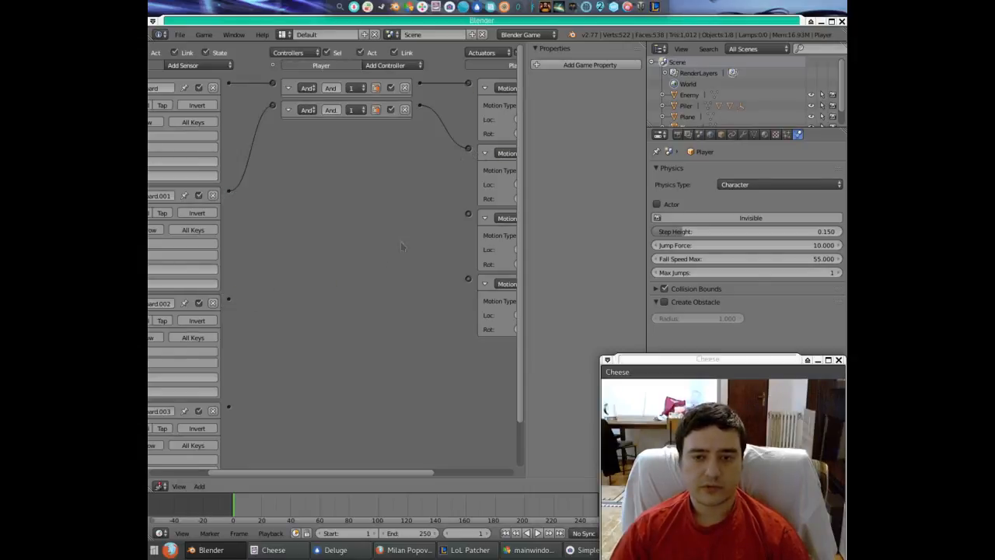
{"action": "left_click_drag", "start_coordinate": [229, 301], "coordinate": [468, 213]}
{"action": "left_click_drag", "start_coordinate": [229, 409], "coordinate": [468, 278]}
- Switch to the 3D View and run the game briefly to test the Player's movement
{"action": "left_click", "coordinate": [161, 486]}
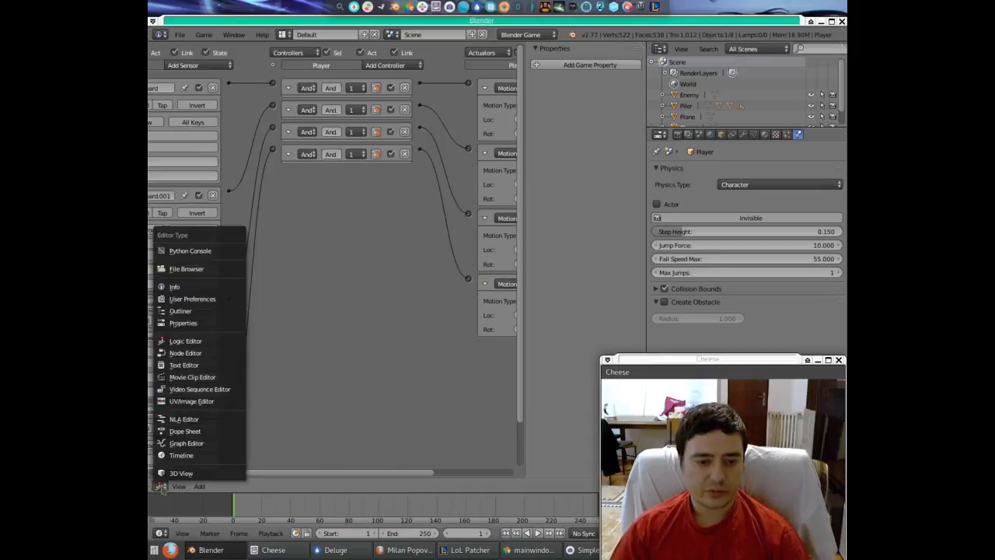
{"action": "left_click", "coordinate": [179, 474]}
{"action": "key", "text": "p"}
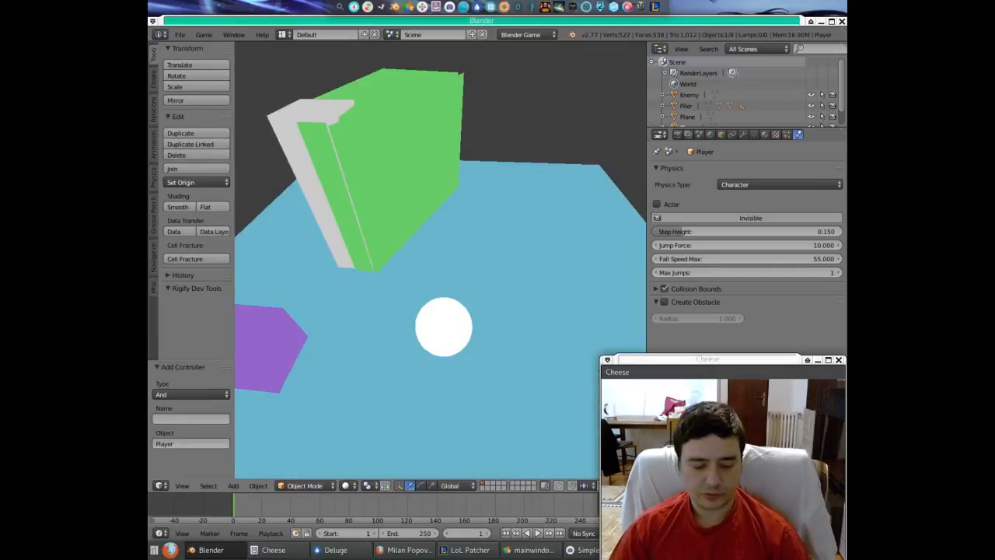
{"action": "key", "text": "Escape"}
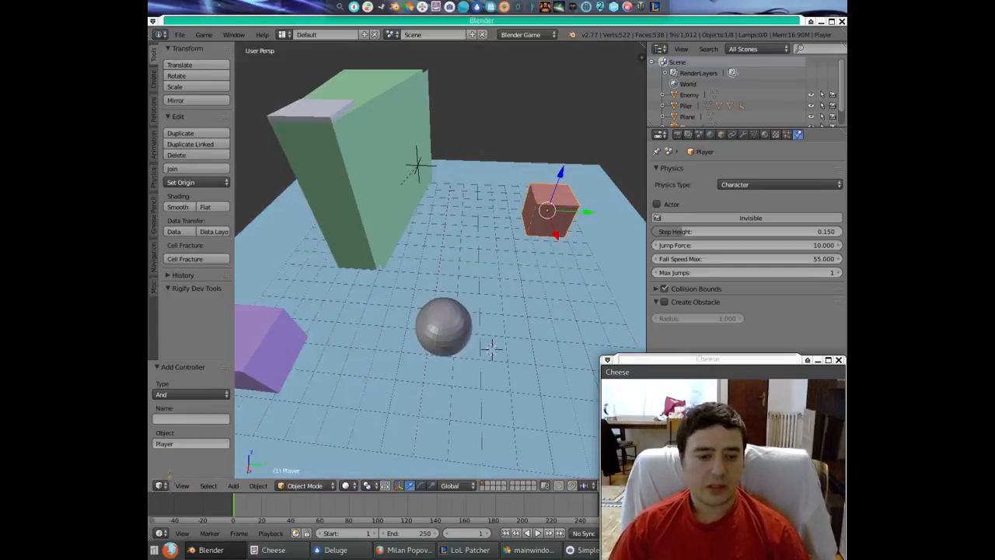
- Return to the Logic Editor and add a Boolean game property named Player to the Player object
{"action": "left_click", "coordinate": [161, 486]}
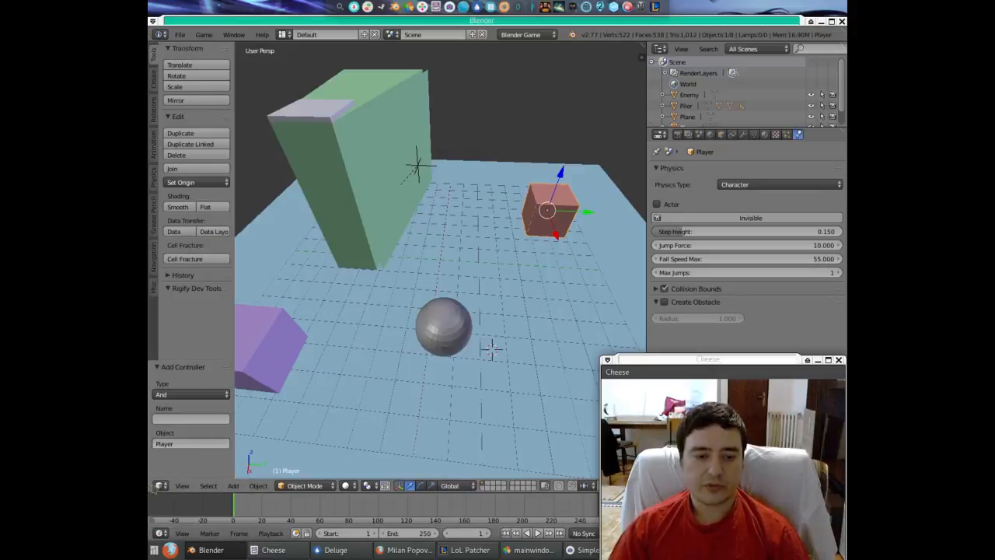
{"action": "left_click", "coordinate": [159, 486]}
{"action": "left_click", "coordinate": [186, 340]}
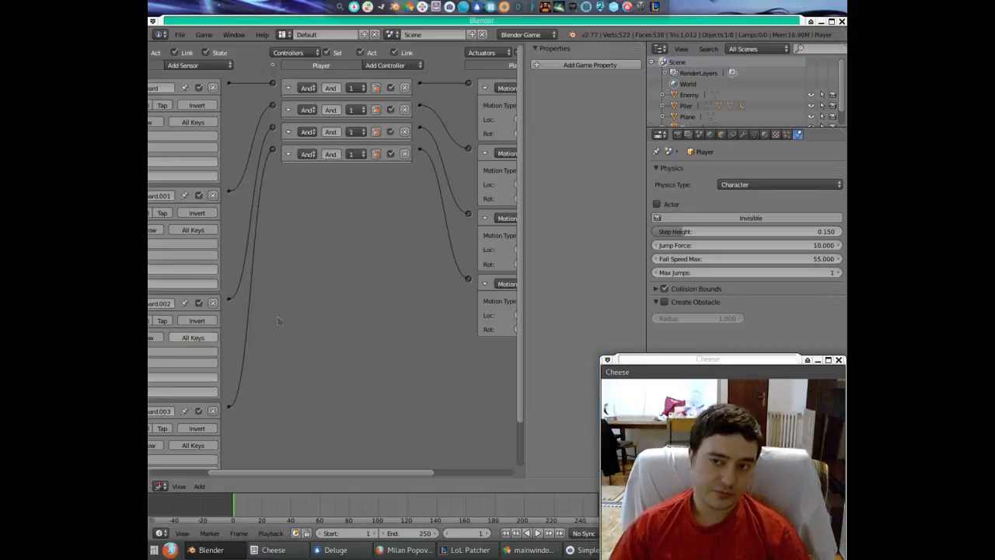
{"action": "left_click", "coordinate": [579, 66]}
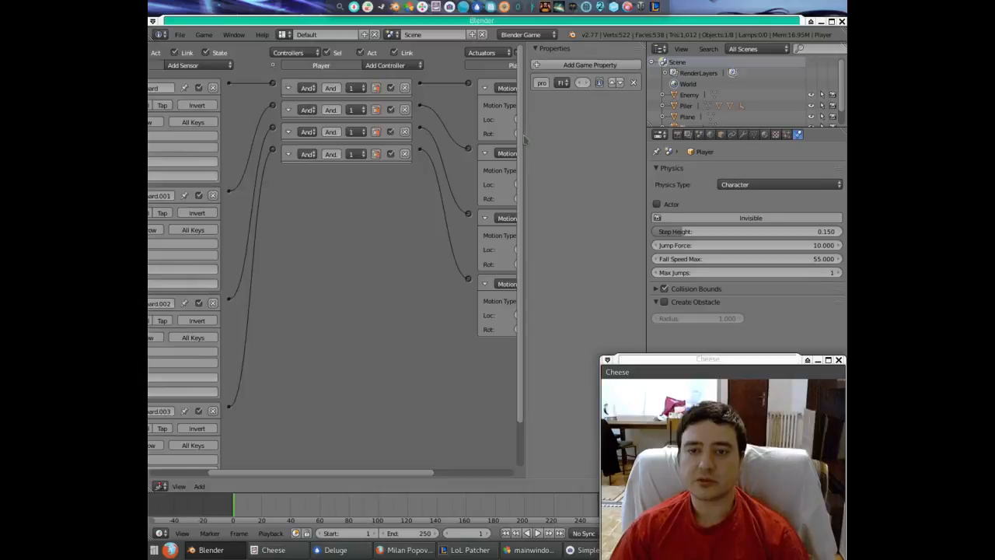
{"action": "left_click_drag", "start_coordinate": [527, 134], "coordinate": [412, 101]}
{"action": "left_click", "coordinate": [497, 84]}
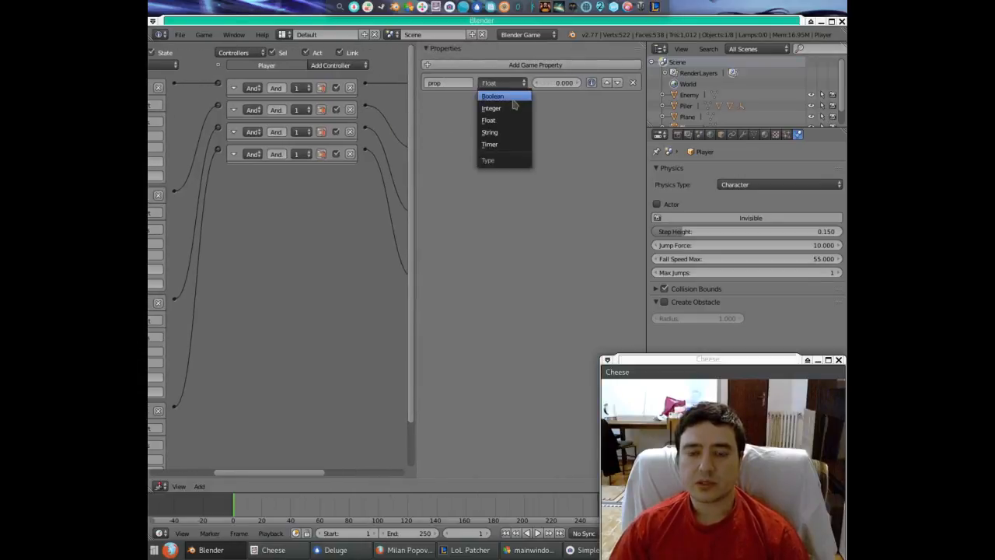
{"action": "left_click", "coordinate": [505, 96]}
{"action": "left_click", "coordinate": [451, 83]}
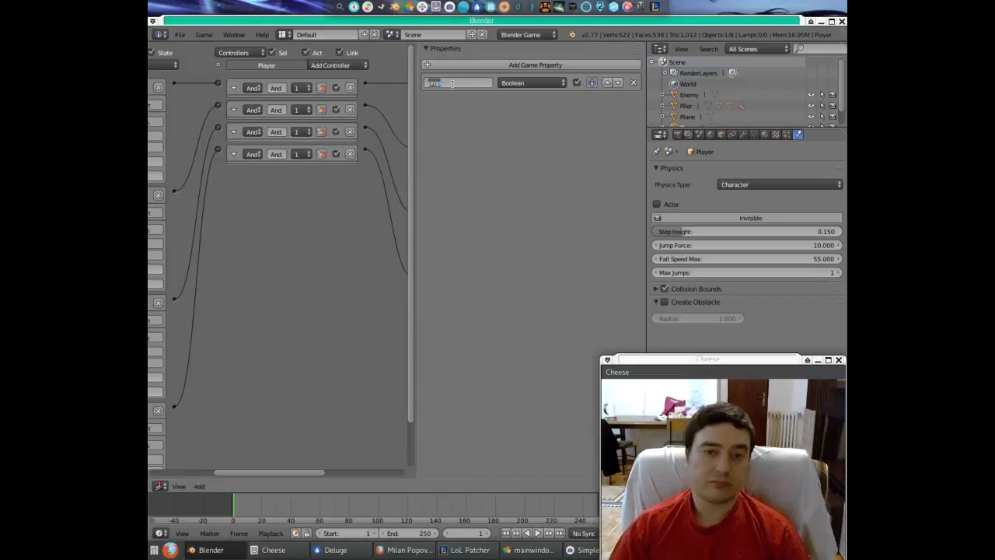
{"action": "type", "text": "Player"}
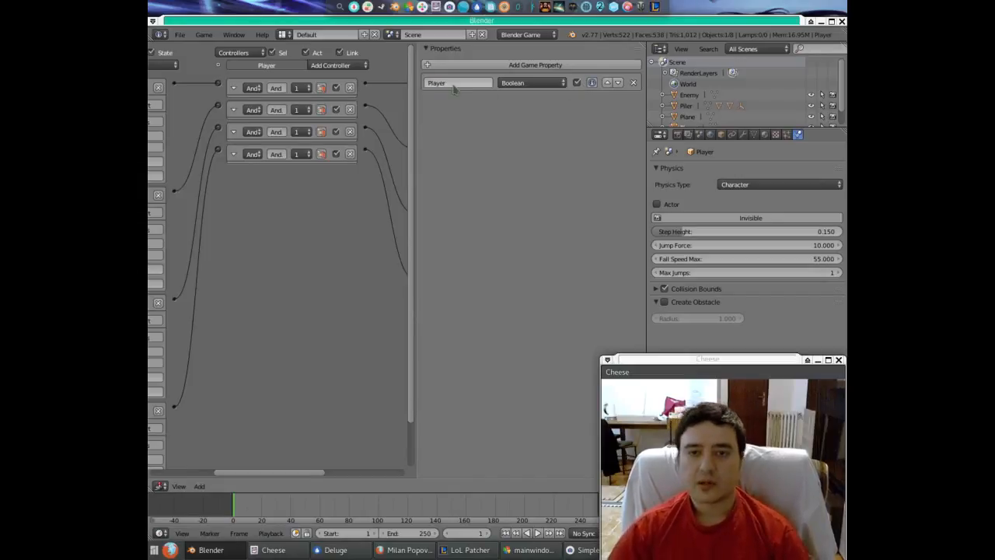
{"action": "key", "text": "Return"}
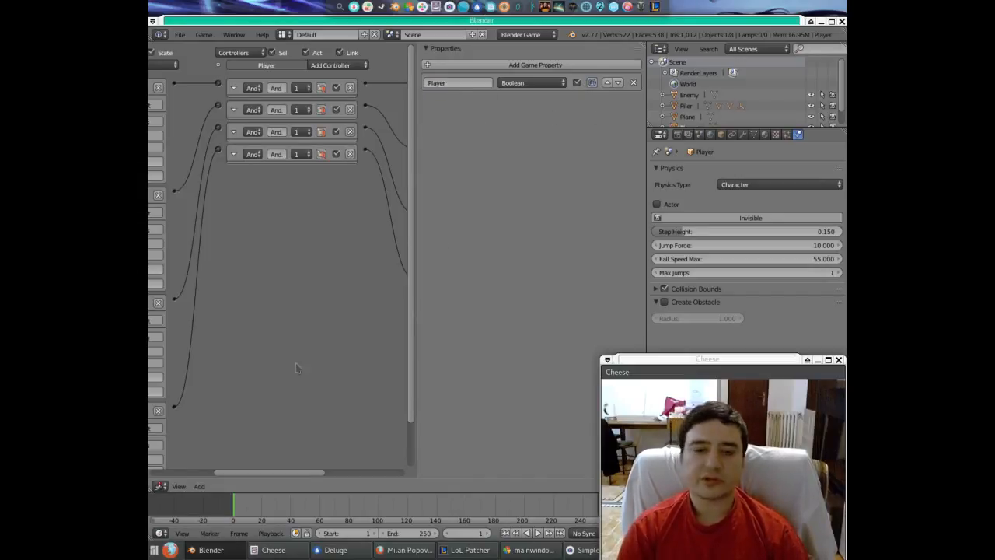
- Select SensorWall1 on the pillar in the 3D View and bring up its logic in the Logic Editor
{"action": "left_click", "coordinate": [160, 486]}
{"action": "left_click", "coordinate": [162, 473]}
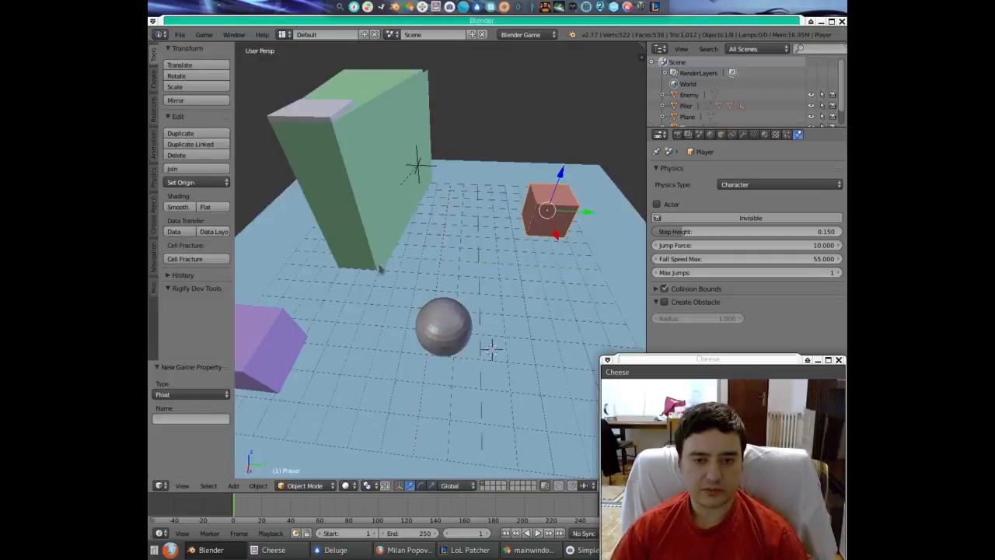
{"action": "right_click", "coordinate": [412, 173]}
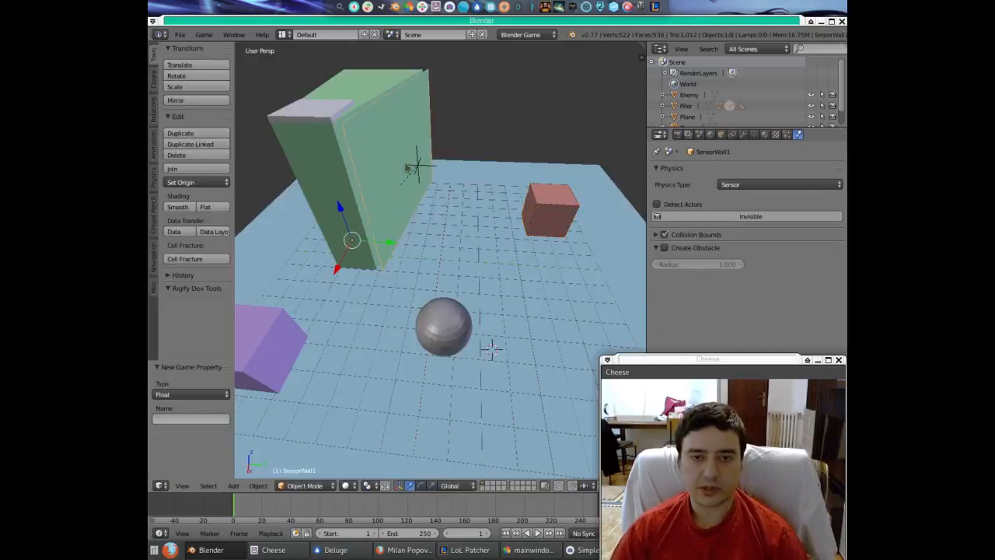
{"action": "left_click", "coordinate": [160, 486]}
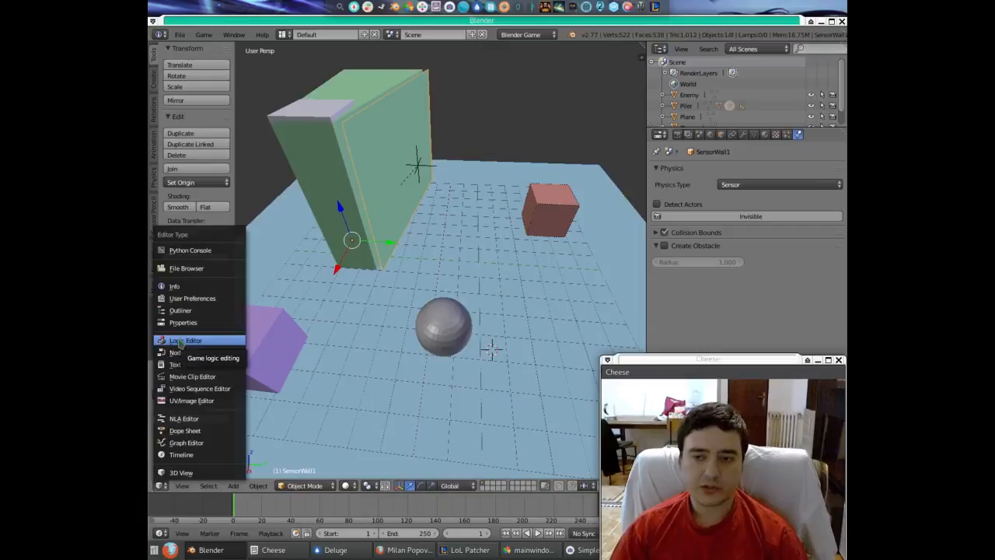
{"action": "right_click", "coordinate": [564, 208]}
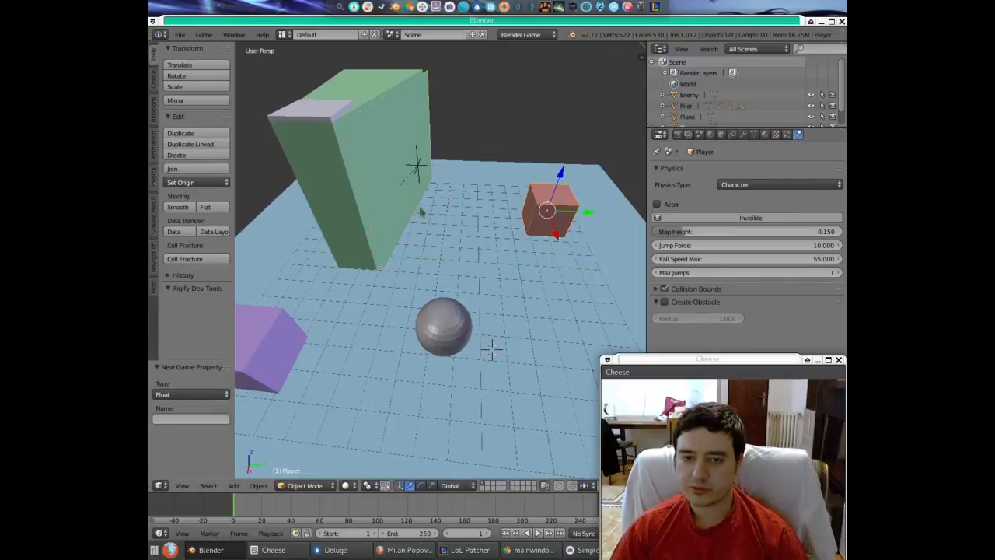
{"action": "right_click", "coordinate": [385, 175]}
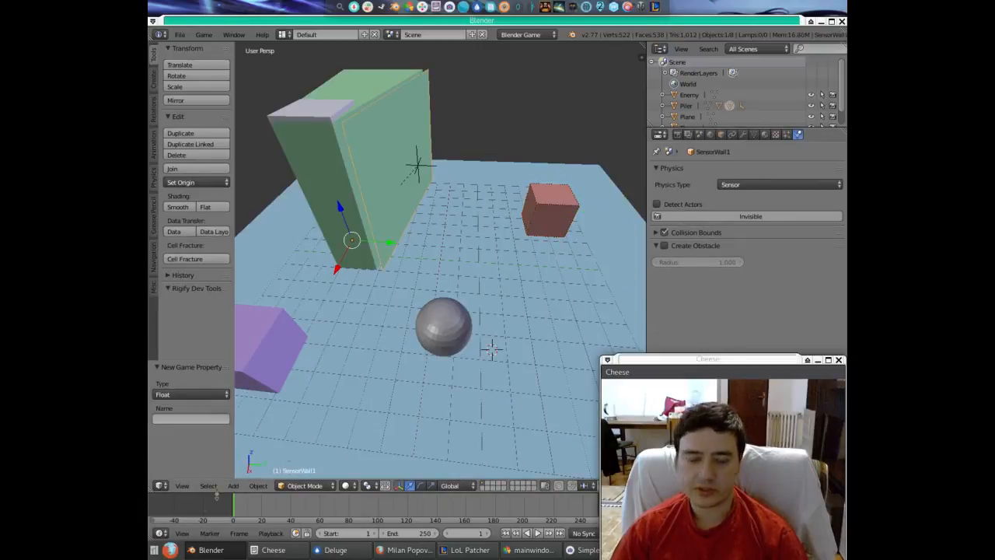
{"action": "left_click", "coordinate": [160, 486]}
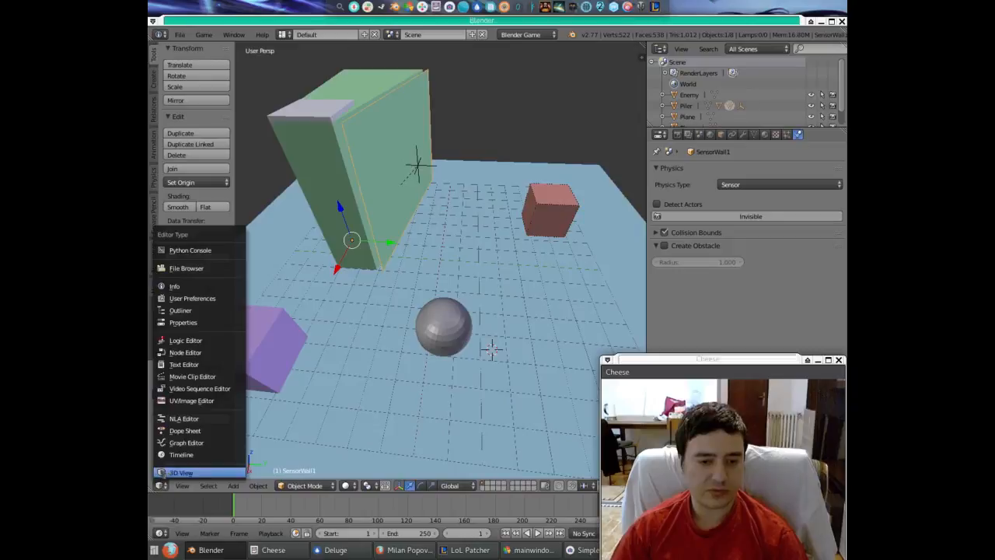
{"action": "left_click", "coordinate": [186, 339]}
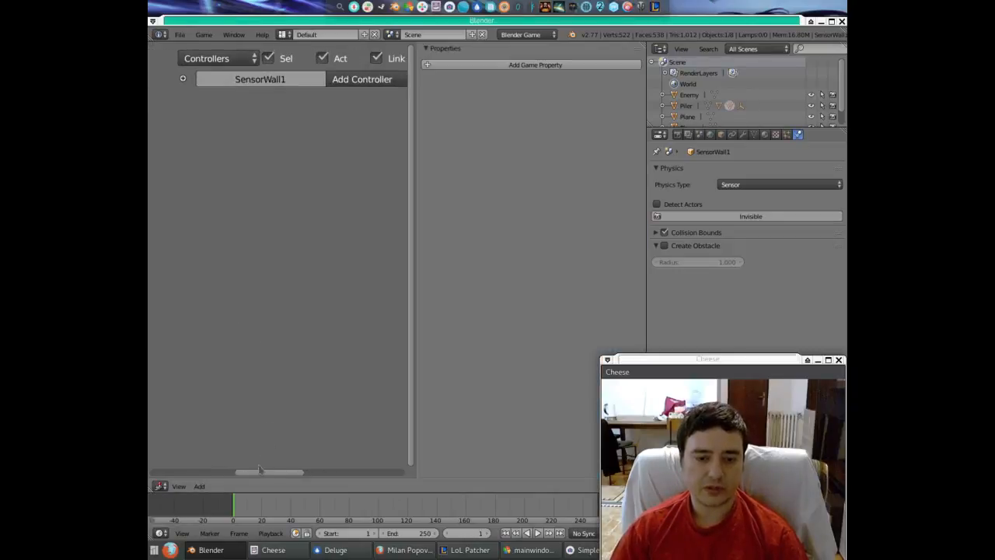
- Add a Collision sensor to SensorWall1
{"action": "left_click_drag", "start_coordinate": [260, 477], "coordinate": [175, 476]}
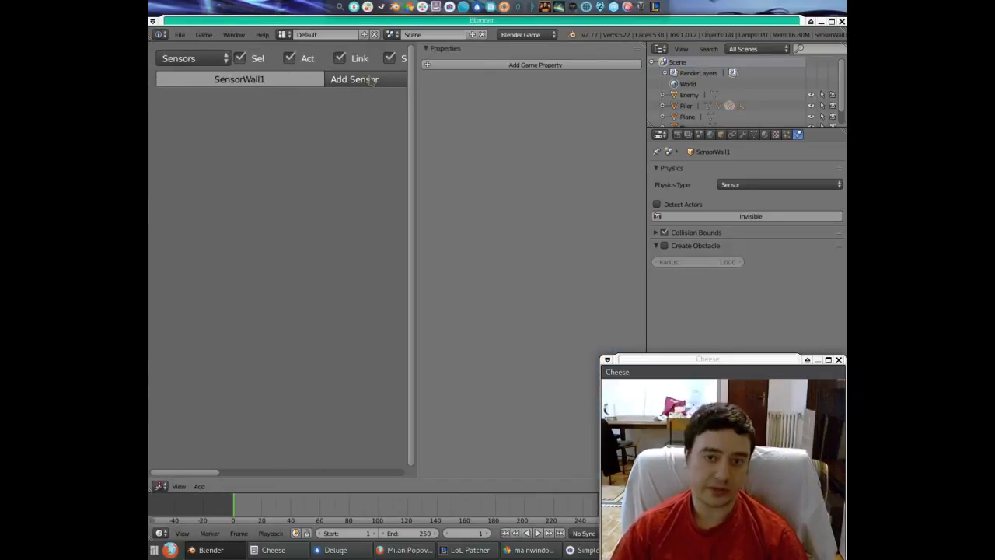
{"action": "scroll", "coordinate": [335, 162], "scroll_direction": "down", "scroll_amount": 3}
{"action": "left_click", "coordinate": [306, 70]}
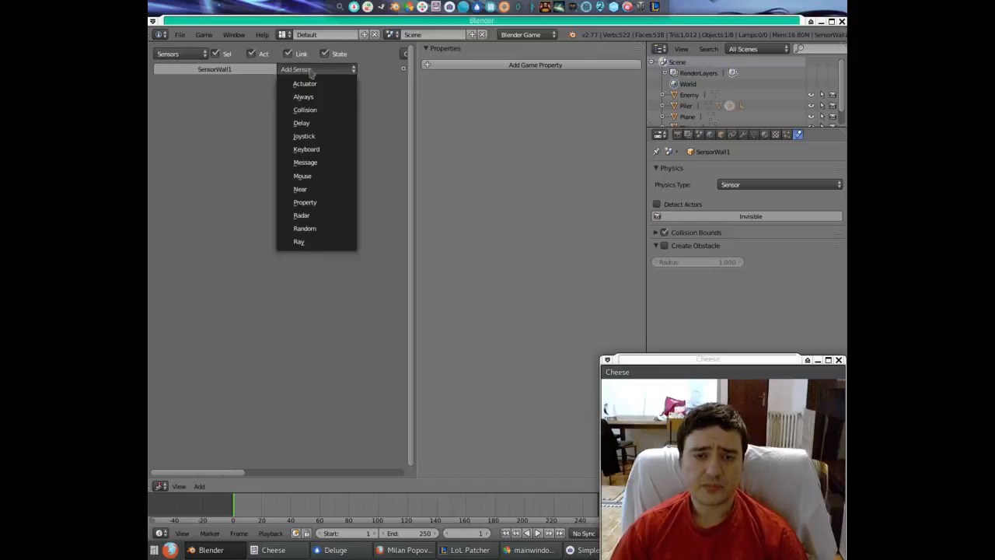
{"action": "left_click", "coordinate": [305, 110]}
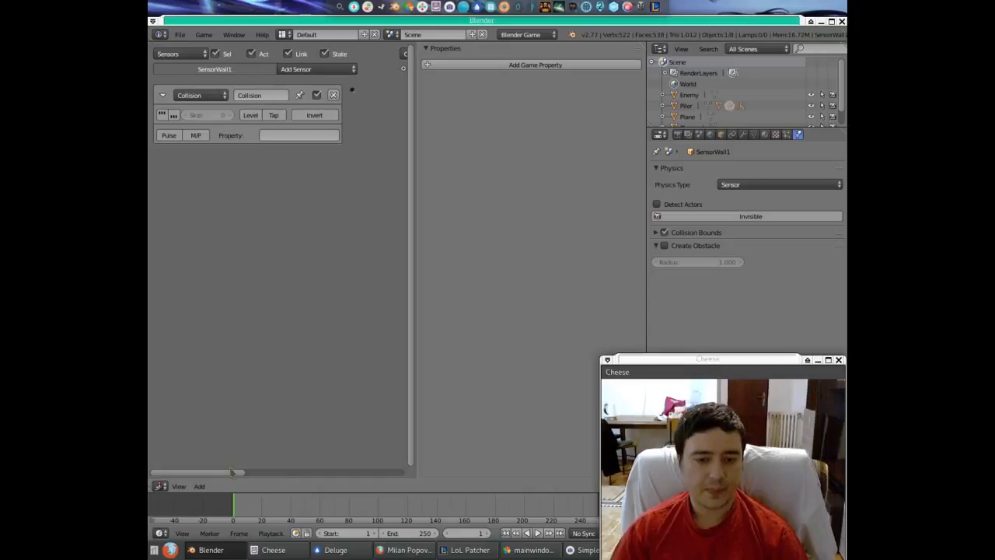
- Add the Empty parented to the pillar to the selection alongside SensorWall1 so both objects' logic is shown
{"action": "left_click_drag", "start_coordinate": [247, 473], "coordinate": [397, 459]}
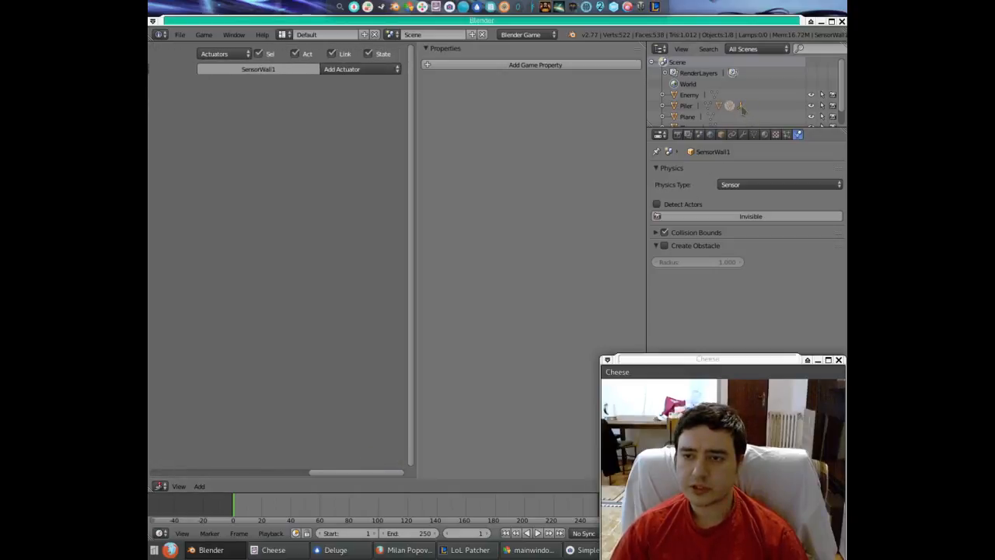
{"action": "left_click", "coordinate": [740, 107], "text": "ctrl"}
- Set the property that SensorWall1's Collision sensor detects to Player
{"action": "left_click_drag", "start_coordinate": [349, 472], "coordinate": [192, 480]}
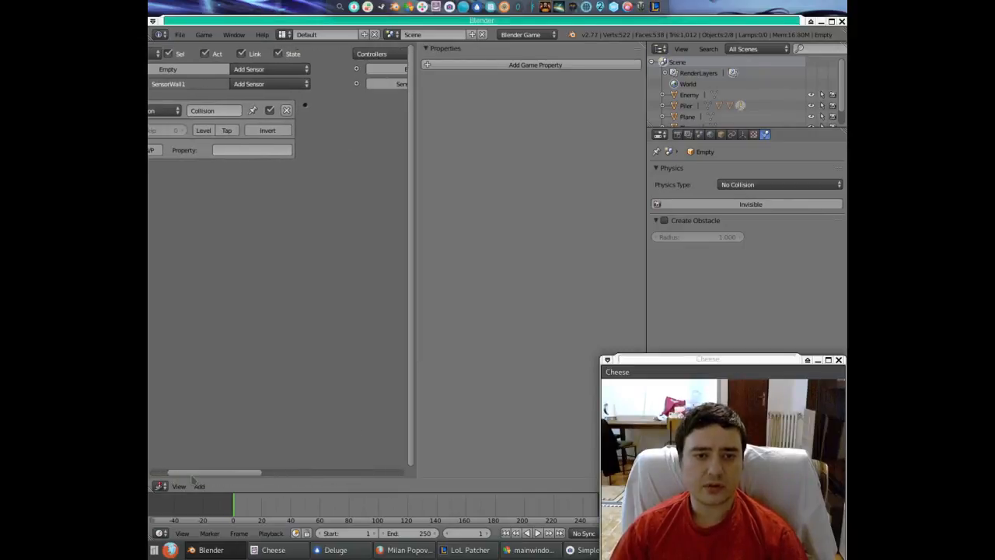
{"action": "left_click", "coordinate": [237, 151]}
{"action": "type", "text": "pla"}
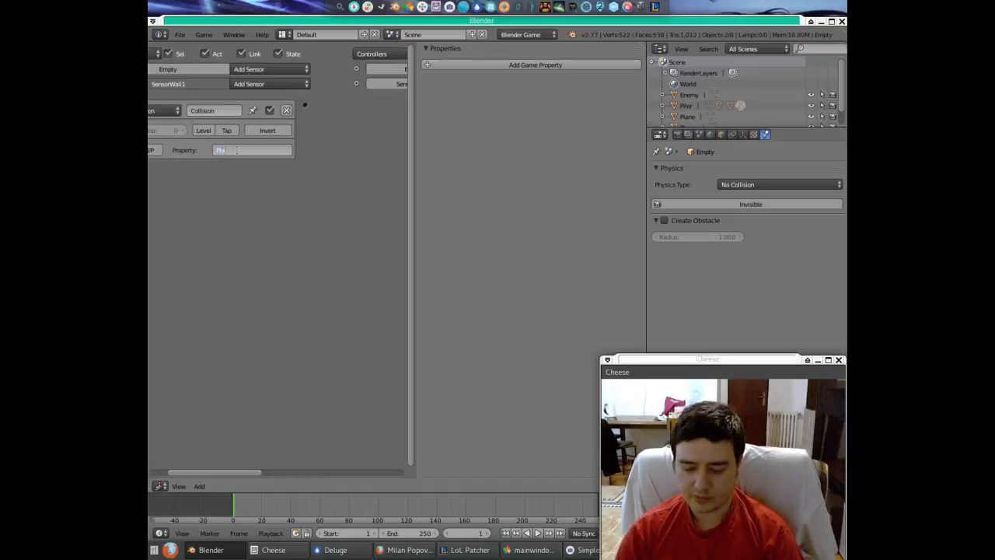
{"action": "type", "text": "yer"}
{"action": "key", "text": "Return"}
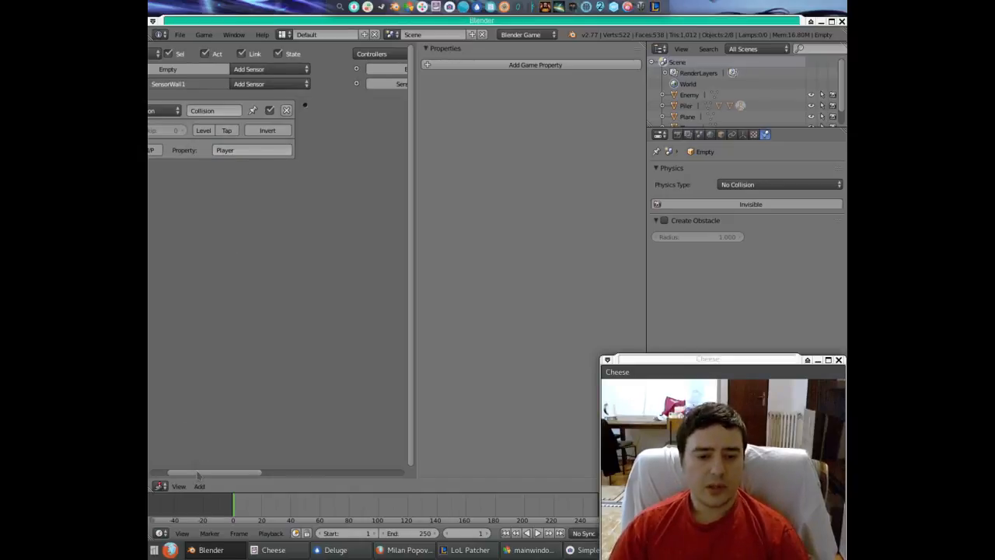
- Add an And controller to the Empty and link SensorWall1's Collision sensor to it
{"action": "left_click_drag", "start_coordinate": [196, 474], "coordinate": [243, 473]}
{"action": "left_click", "coordinate": [326, 70]}
{"action": "left_click", "coordinate": [330, 84]}
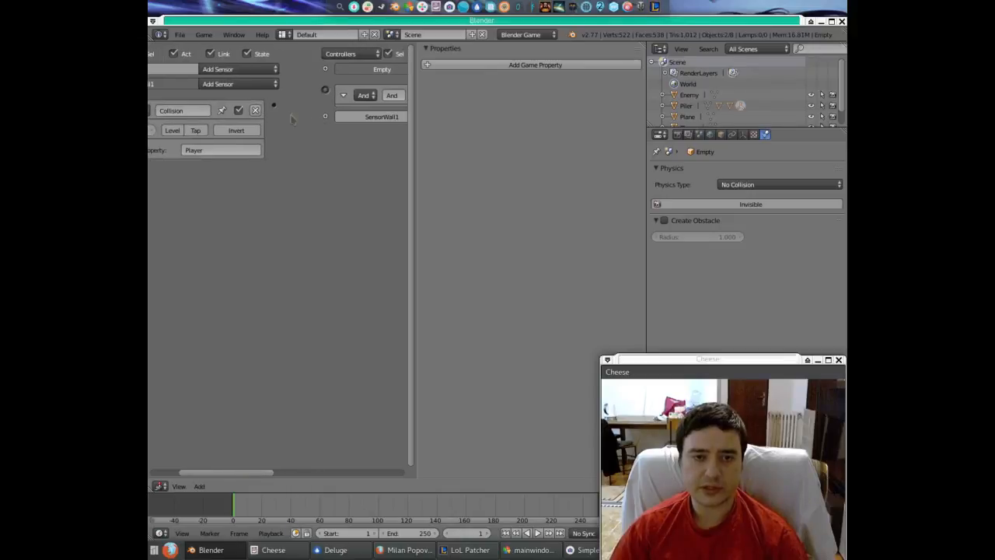
{"action": "left_click_drag", "start_coordinate": [274, 105], "coordinate": [325, 92]}
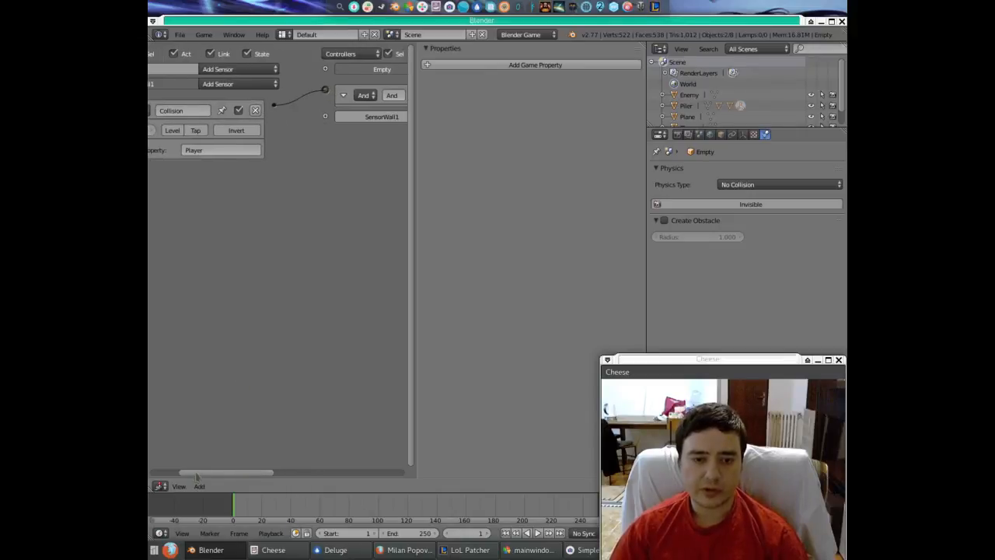
- Give the Empty an Edit Object actuator in Add Object mode with Sphere as the object to spawn
{"action": "left_click_drag", "start_coordinate": [197, 473], "coordinate": [339, 467]}
{"action": "left_click", "coordinate": [360, 69]}
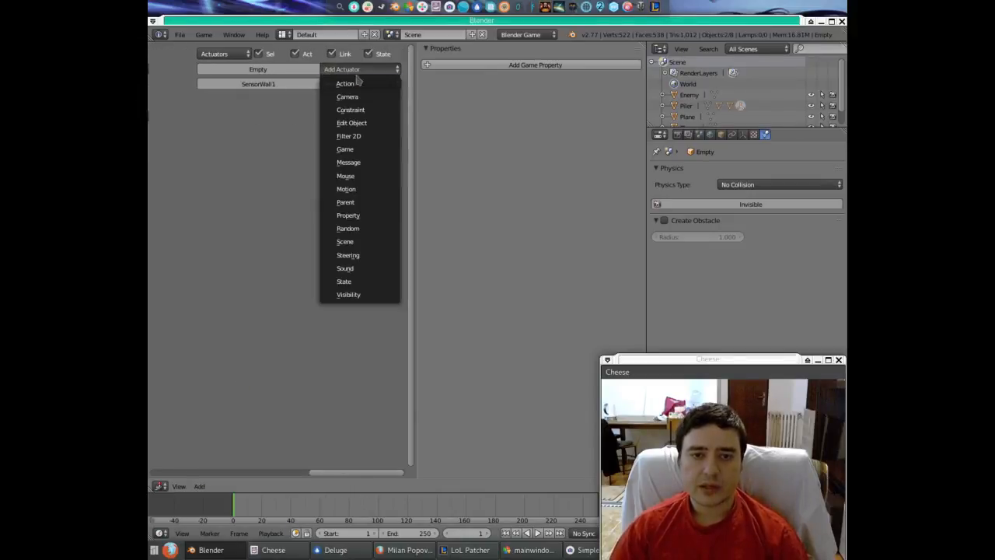
{"action": "left_click", "coordinate": [351, 123]}
{"action": "left_click", "coordinate": [338, 116]}
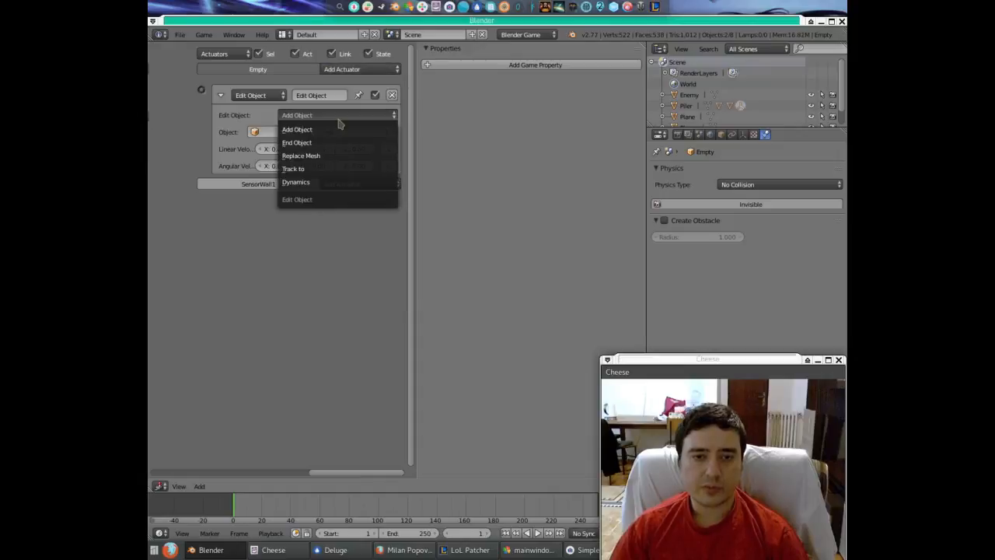
{"action": "left_click", "coordinate": [264, 133]}
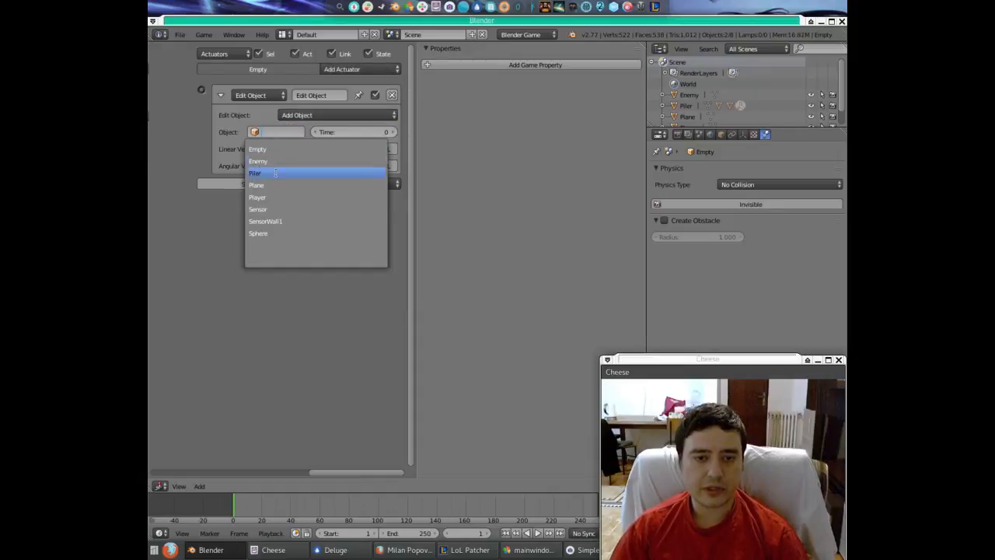
{"action": "left_click", "coordinate": [275, 233]}
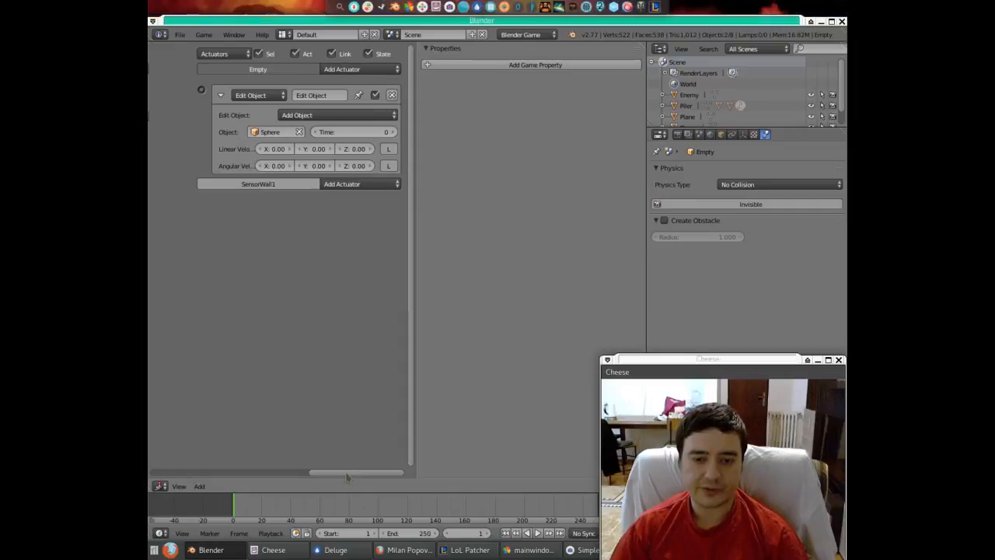
- Link the Empty's And controller to its Edit Object actuator
{"action": "left_click_drag", "start_coordinate": [355, 473], "coordinate": [297, 476]}
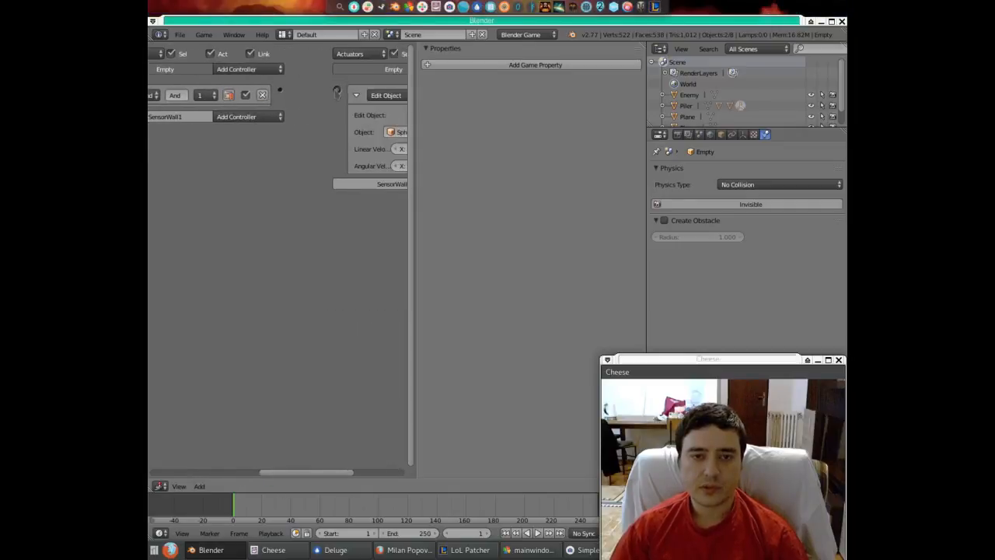
{"action": "left_click_drag", "start_coordinate": [281, 90], "coordinate": [336, 89]}
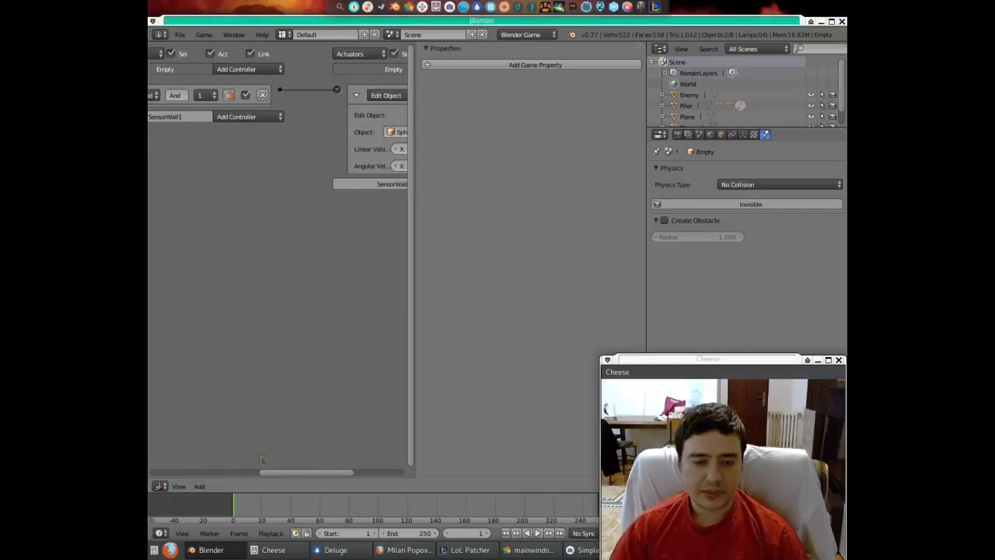
{"action": "left_click_drag", "start_coordinate": [276, 475], "coordinate": [297, 476]}
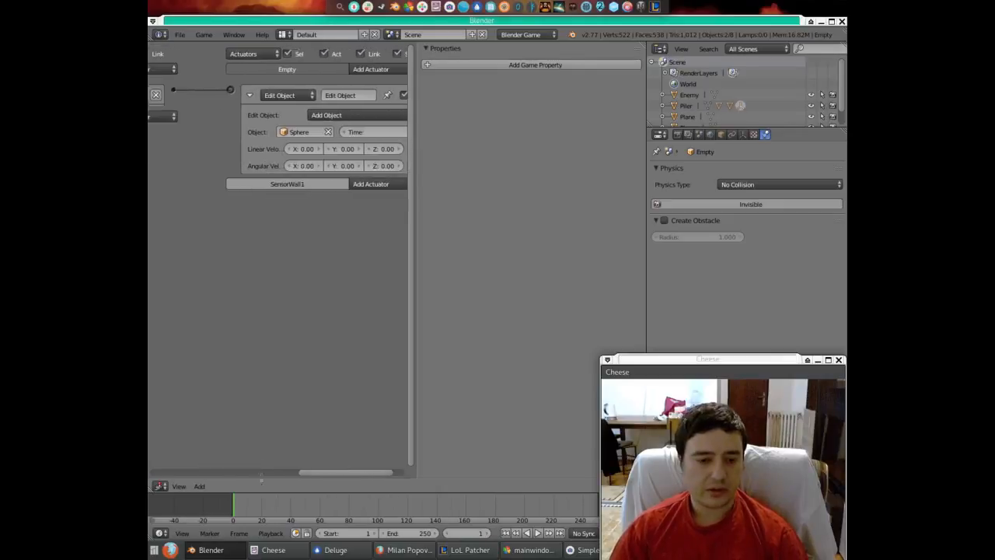
- Return to the 3D View and run the game to test whether the Player's collision spawns the sphere, then stop it
{"action": "left_click", "coordinate": [160, 486]}
{"action": "left_click", "coordinate": [177, 469]}
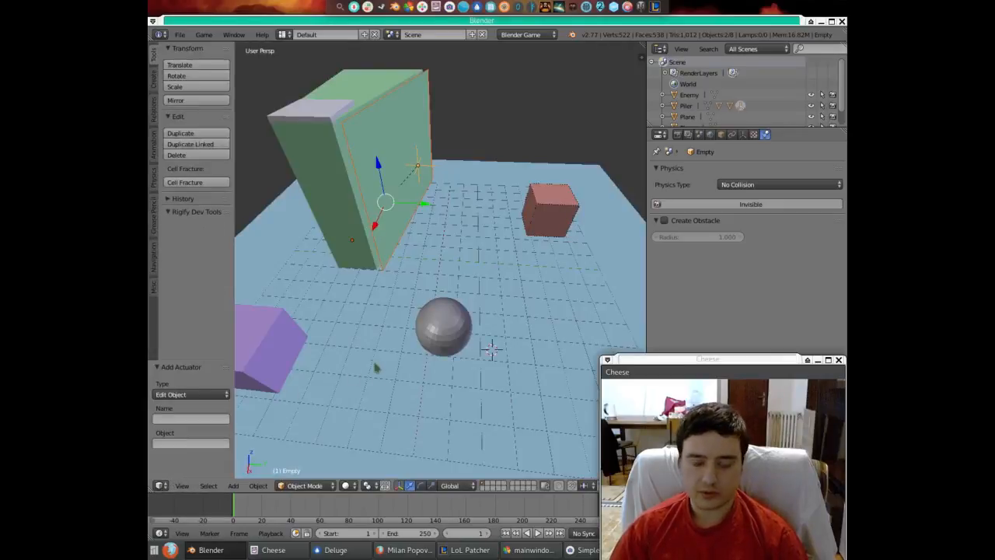
{"action": "key", "text": "p"}
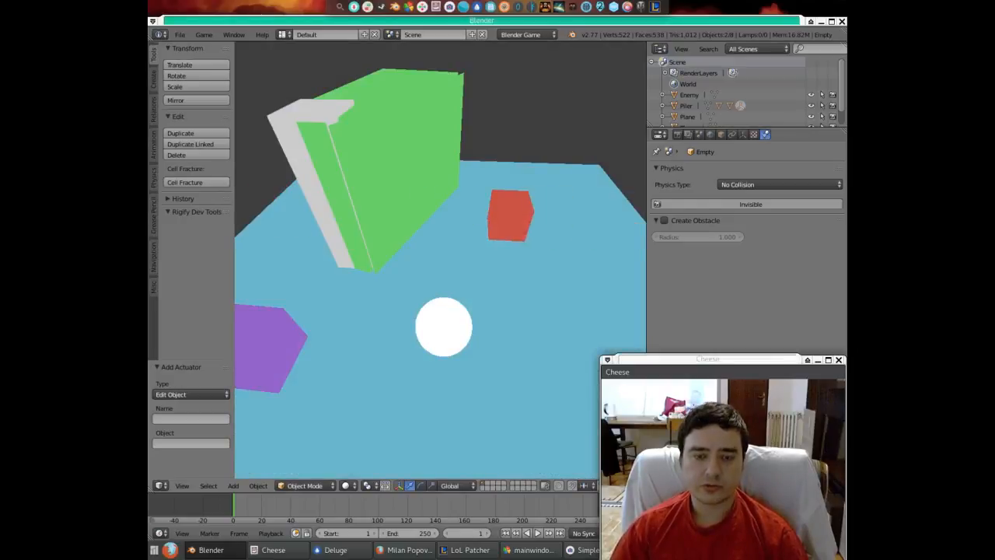
{"action": "key", "text": "Escape"}
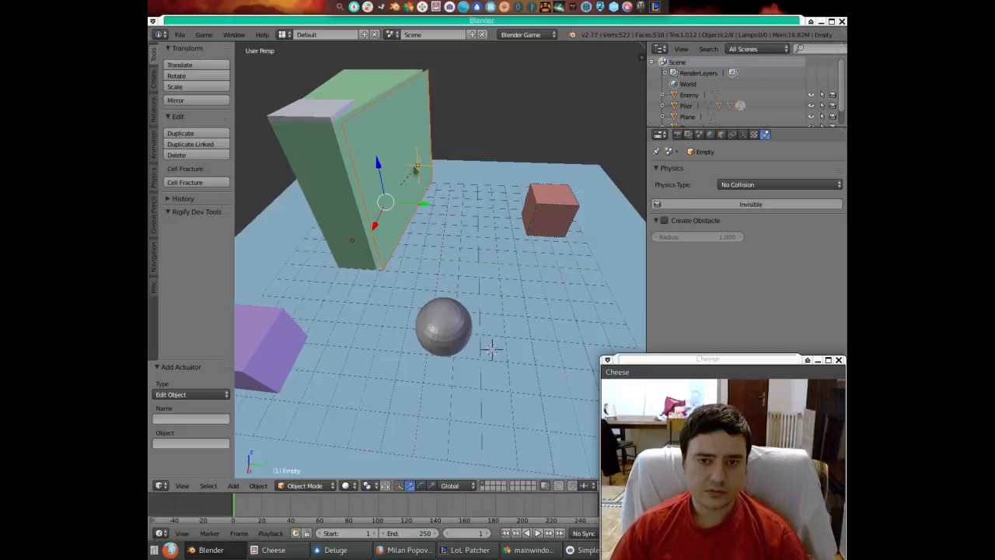
- Review the logic chain from SensorWall1's Collision sensor to the Empty's Edit Object actuator, including its velocity settings, in the Logic Editor
{"action": "left_click", "coordinate": [160, 485]}
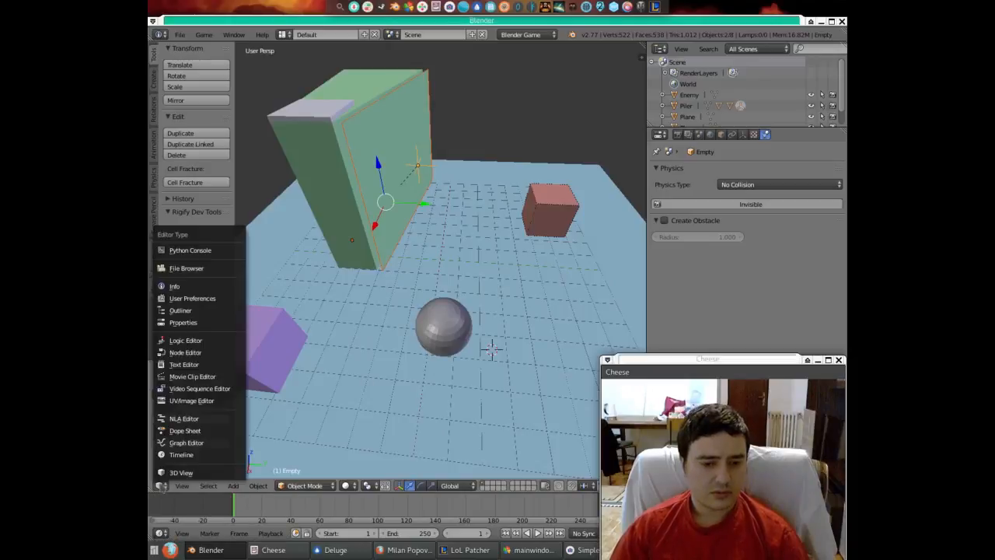
{"action": "left_click", "coordinate": [175, 342]}
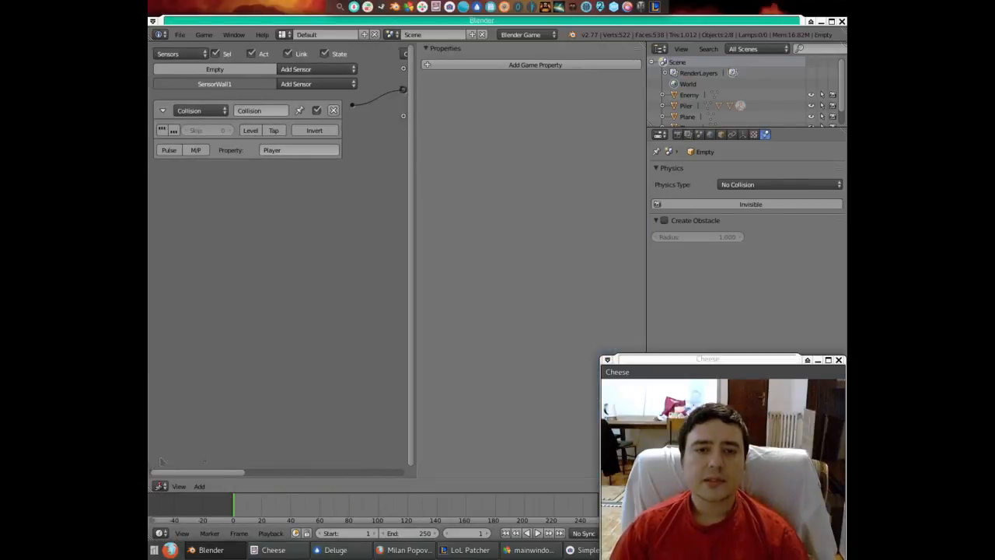
{"action": "left_click_drag", "start_coordinate": [161, 467], "coordinate": [331, 451]}
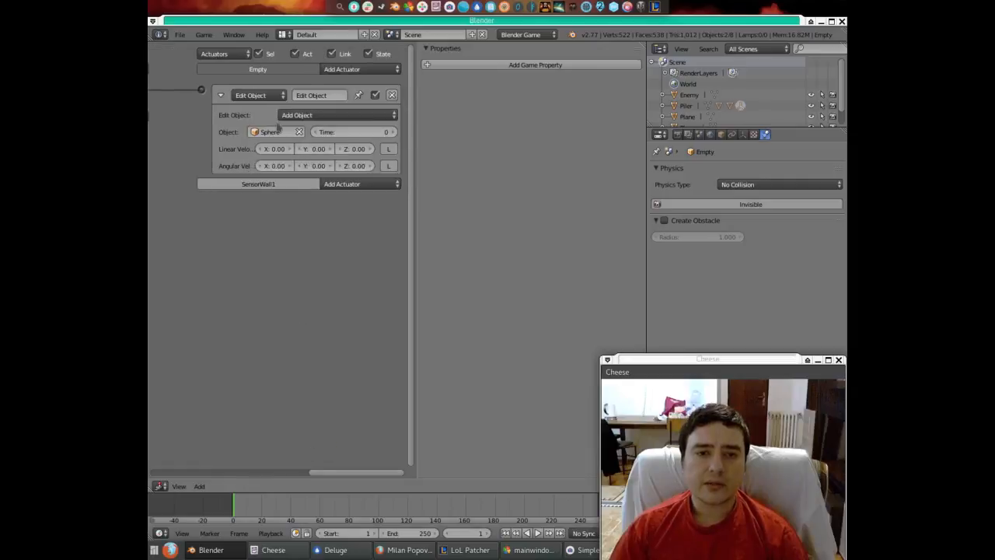
{"action": "left_click_drag", "start_coordinate": [352, 472], "coordinate": [160, 472]}
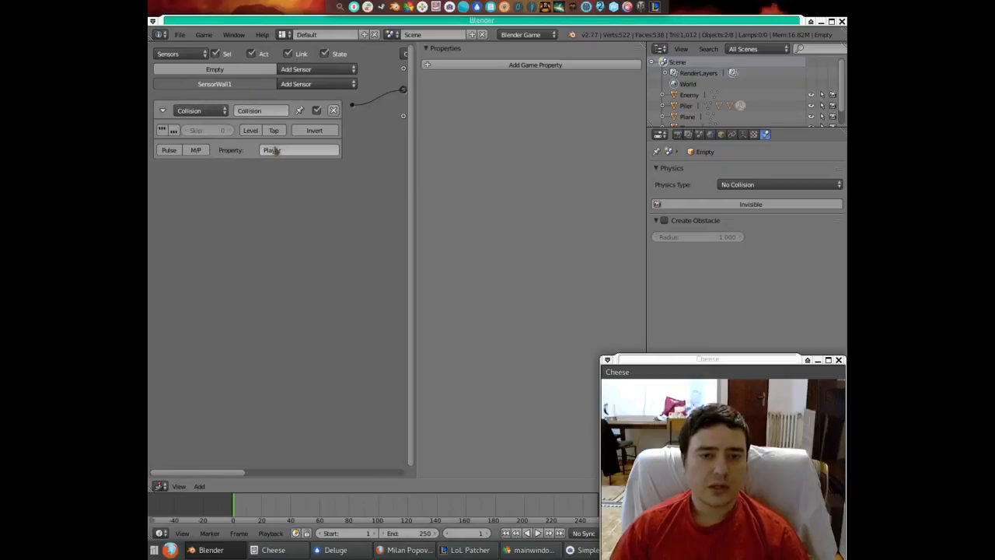
{"action": "left_click_drag", "start_coordinate": [192, 473], "coordinate": [352, 473]}
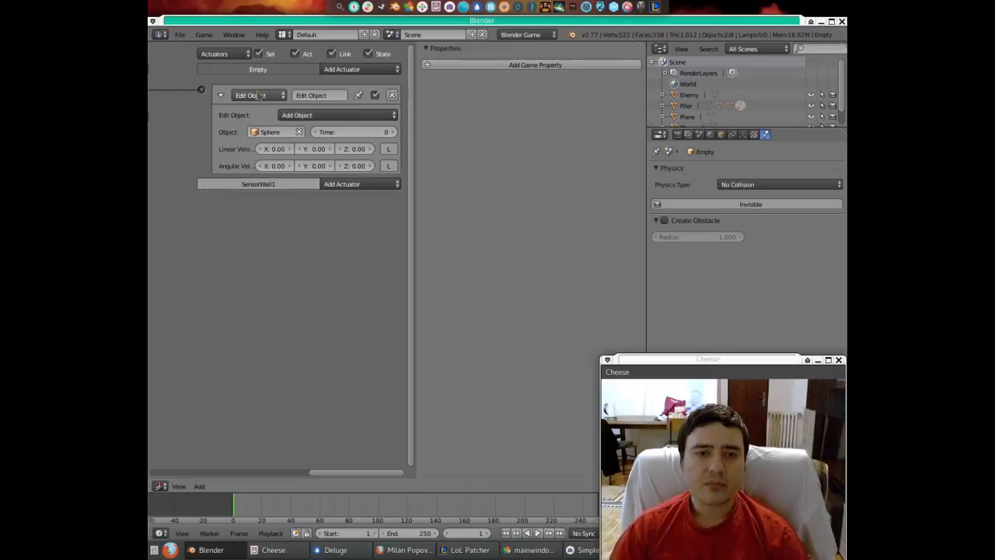
{"action": "scroll", "coordinate": [346, 185], "scroll_direction": "up", "scroll_amount": 2}
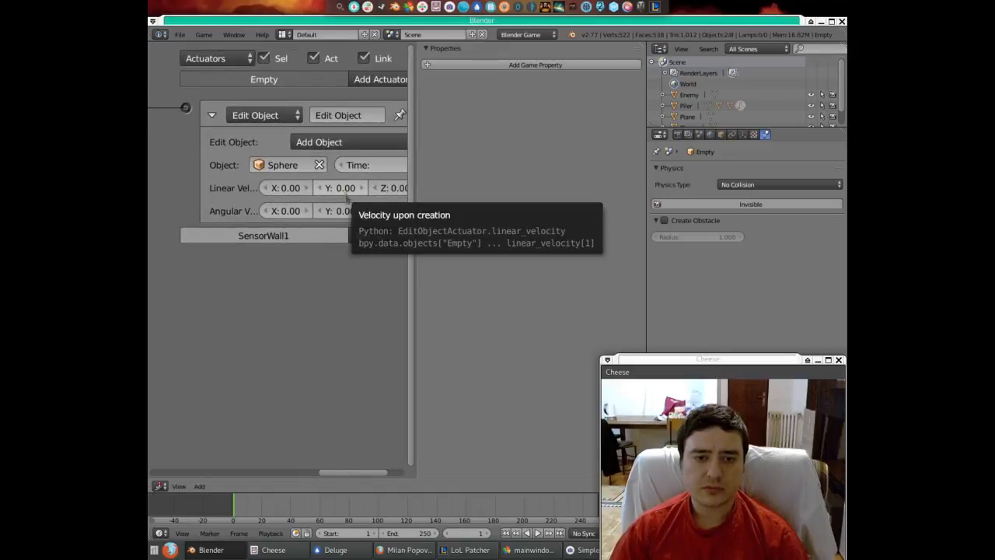
{"action": "scroll", "coordinate": [348, 204], "scroll_direction": "down", "scroll_amount": 2}
{"action": "mouse_move", "coordinate": [346, 478]}
{"action": "left_mouse_down"}
{"action": "mouse_move", "coordinate": [191, 474]}
{"action": "mouse_move", "coordinate": [339, 473]}
{"action": "left_mouse_up"}
- Return to the 3D View and move the Sphere to layer 2
{"action": "left_click", "coordinate": [160, 485]}
{"action": "left_click", "coordinate": [178, 471]}
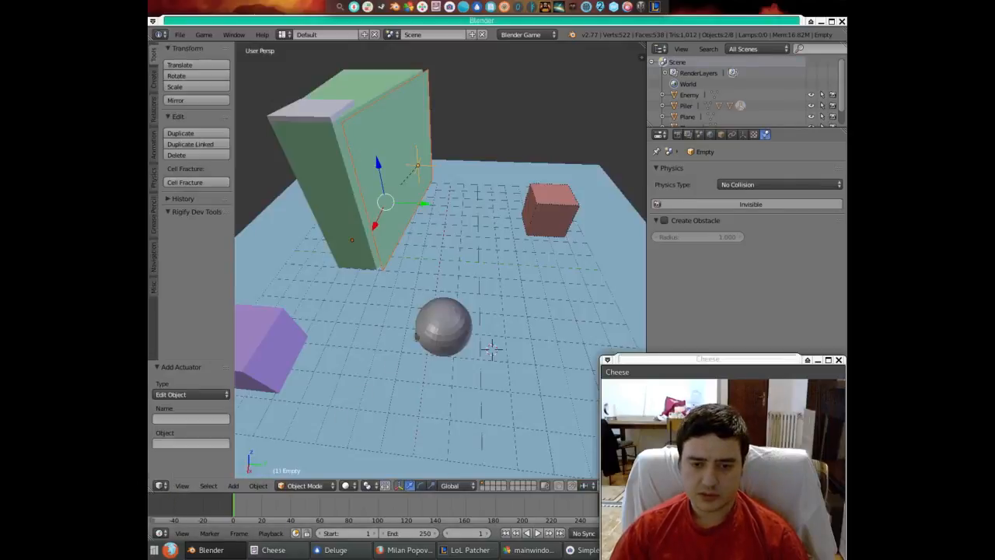
{"action": "right_click", "coordinate": [489, 349]}
{"action": "key", "text": "m"}
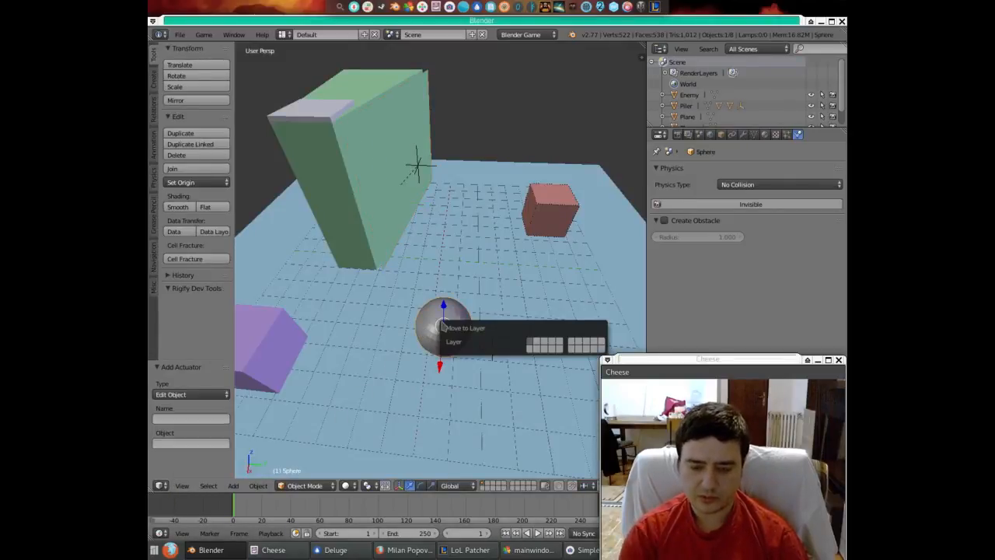
{"action": "key", "text": "2"}
- Run the game twice to test spawning the sphere at the Empty from the hidden layer, stopping it each time
{"action": "key", "text": "p"}
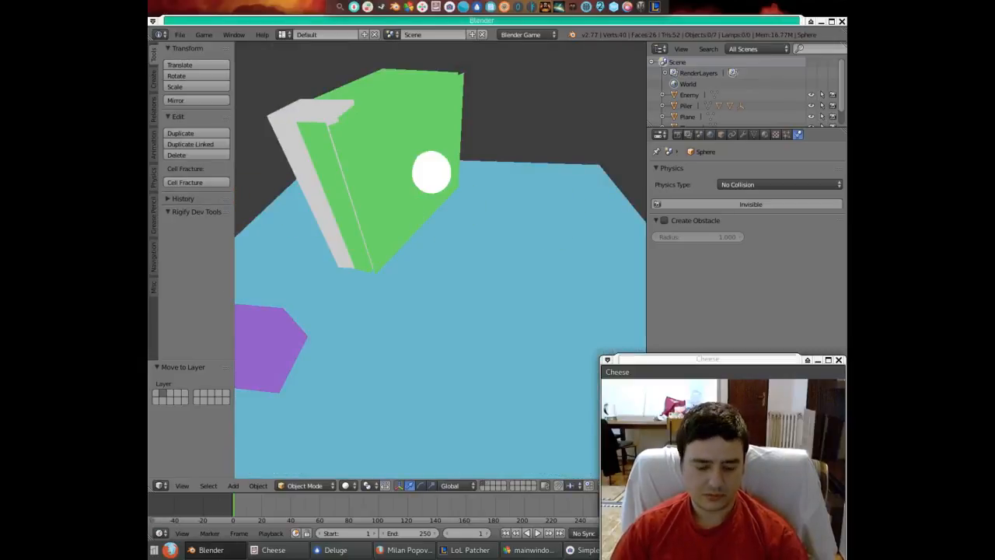
{"action": "key", "text": "Escape"}
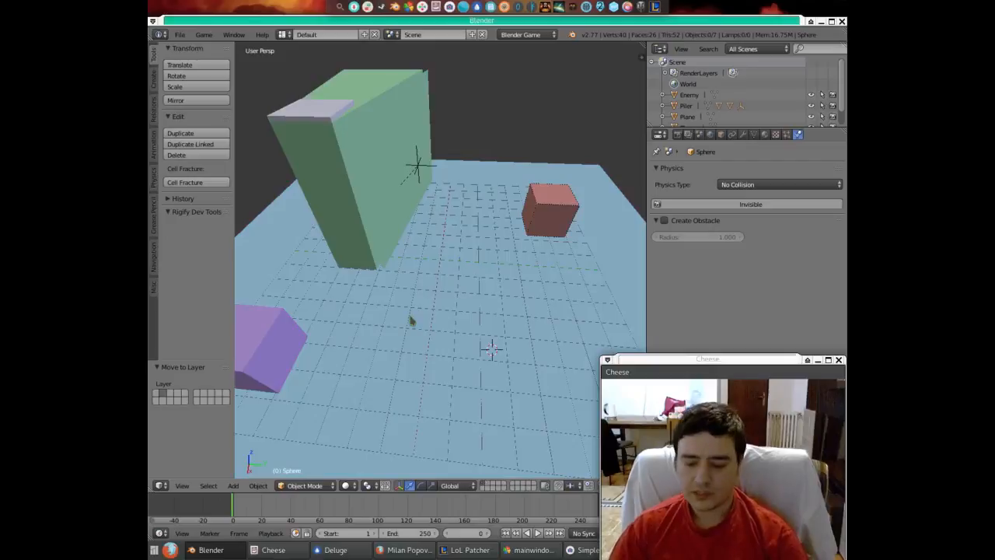
{"action": "key", "text": "p"}
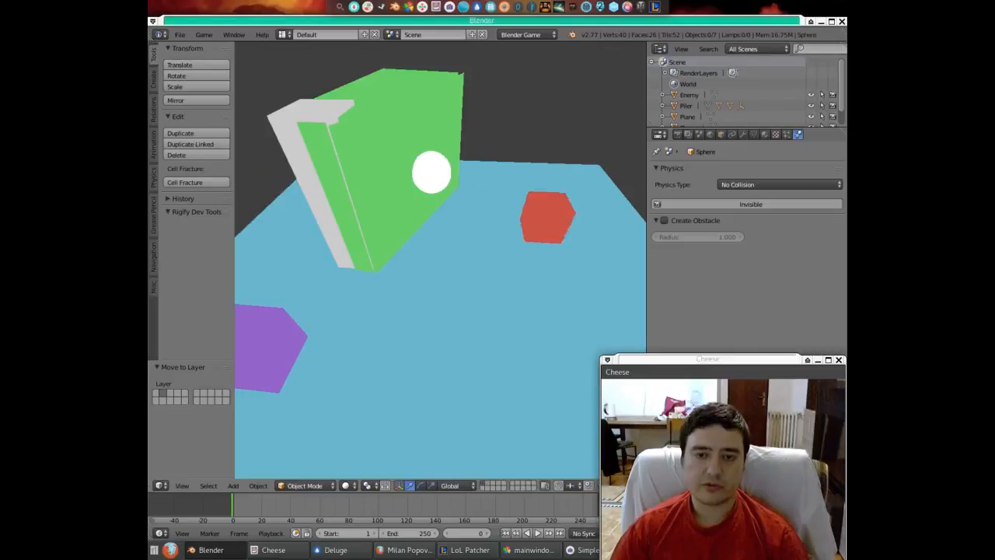
{"action": "key", "text": "Escape"}
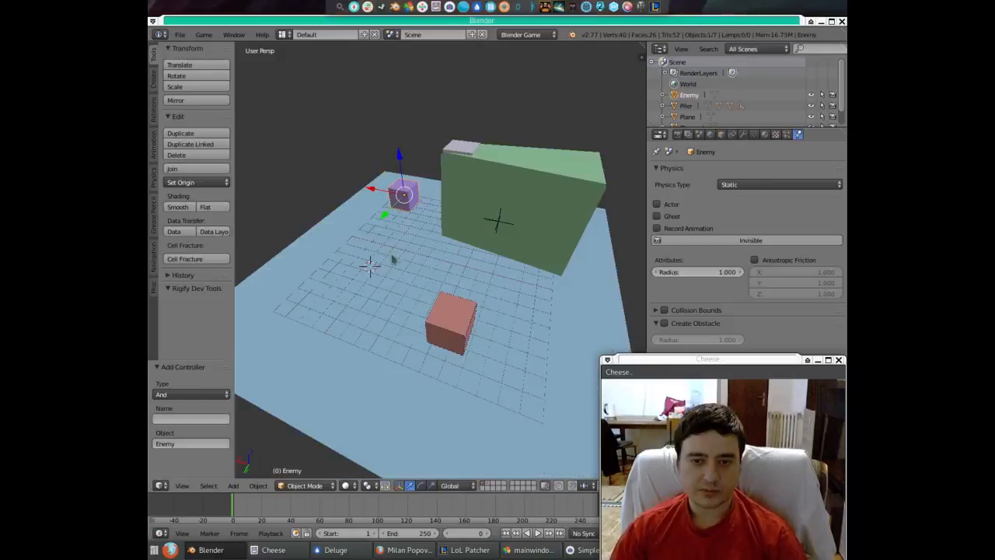
{"action": "middle_click_drag", "start_coordinate": [393, 260], "coordinate": [488, 287]}
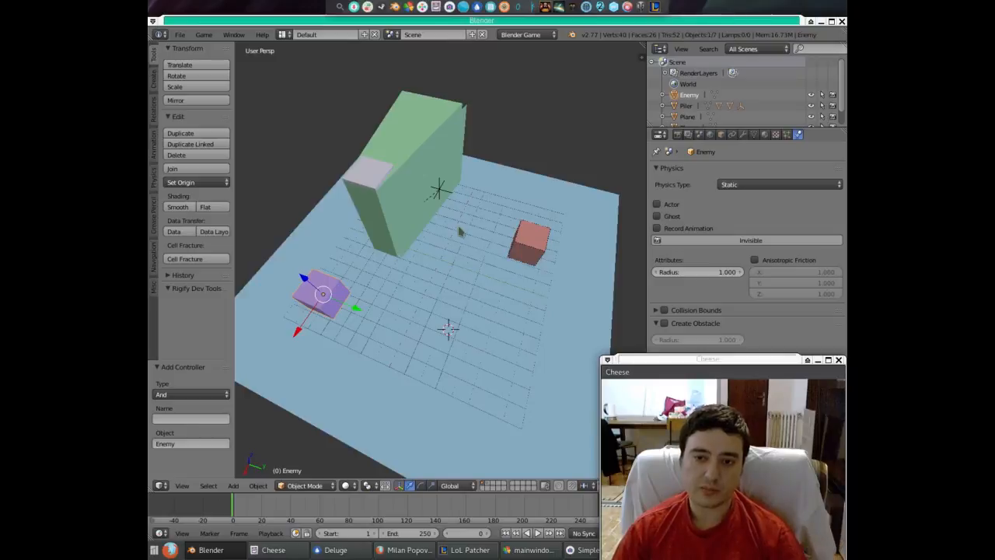
{"action": "middle_click_drag", "start_coordinate": [431, 278], "coordinate": [429, 260]}
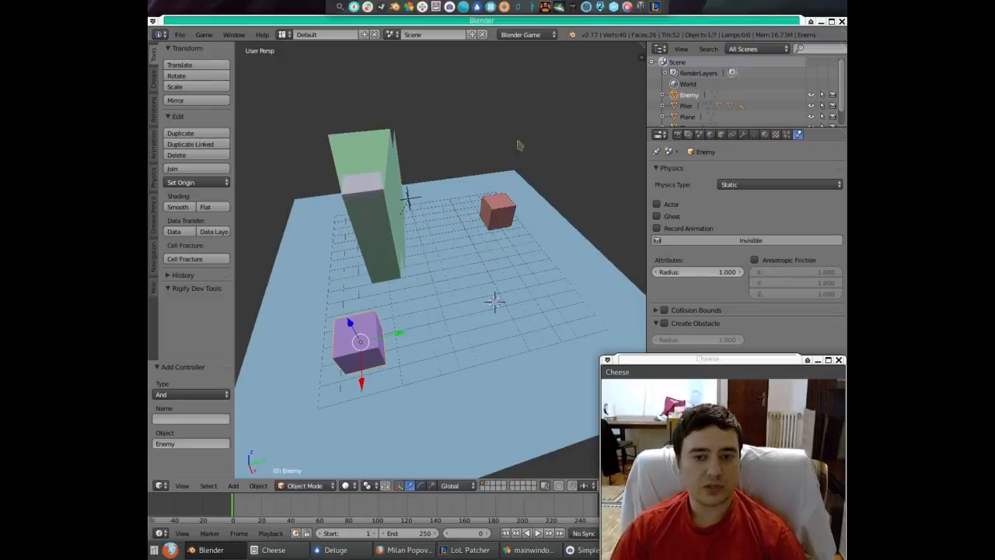
{"action": "middle_click_drag", "start_coordinate": [512, 287], "coordinate": [468, 292]}
{"action": "scroll", "coordinate": [455, 231], "scroll_direction": "up", "scroll_amount": 6}
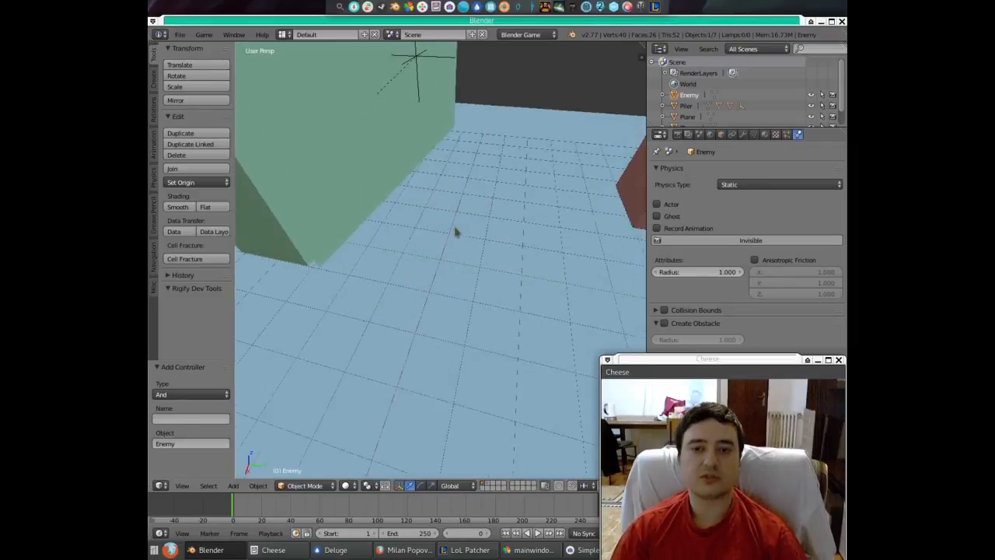
{"action": "scroll", "coordinate": [456, 233], "scroll_direction": "down", "scroll_amount": 5}
{"action": "scroll", "coordinate": [397, 316], "scroll_direction": "down", "scroll_amount": 1}
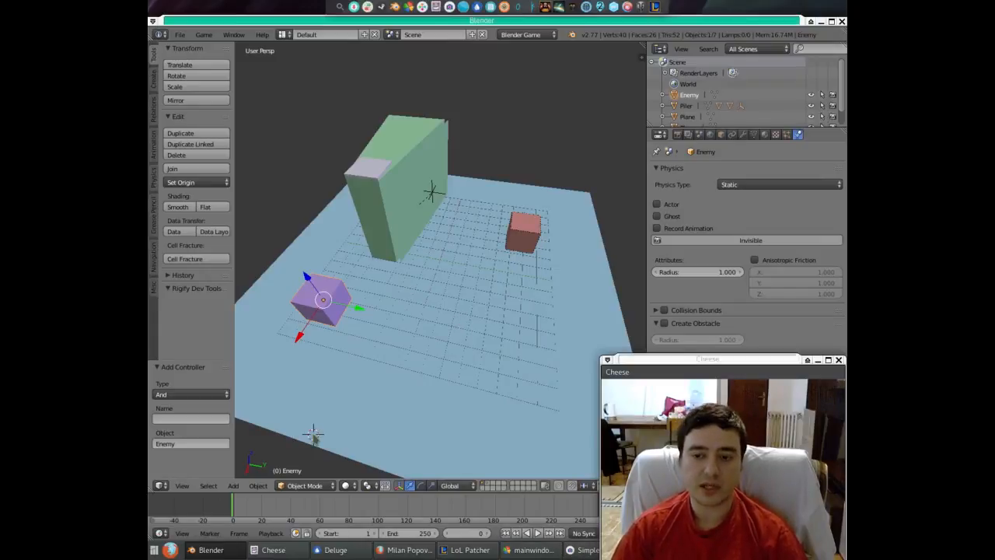
{"action": "left_click", "coordinate": [587, 550]}
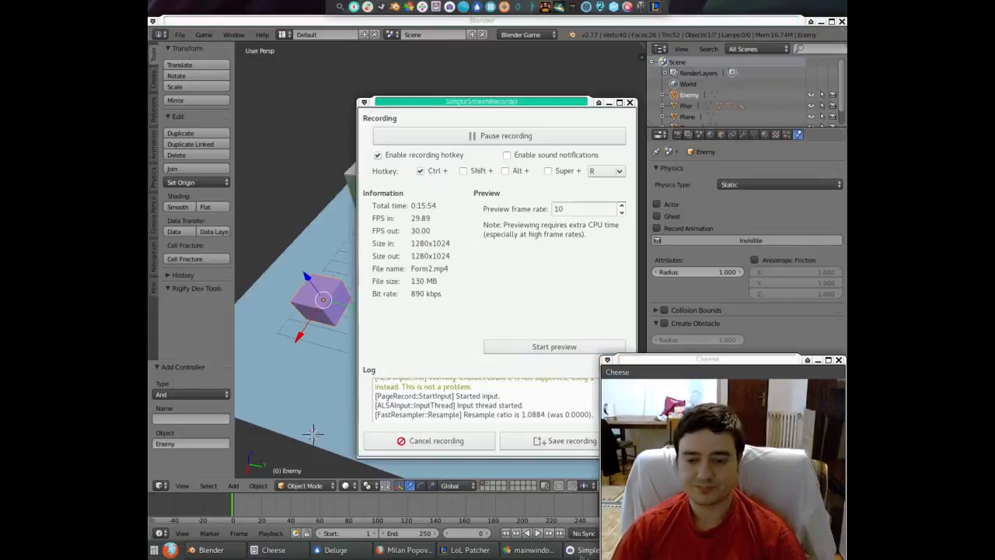